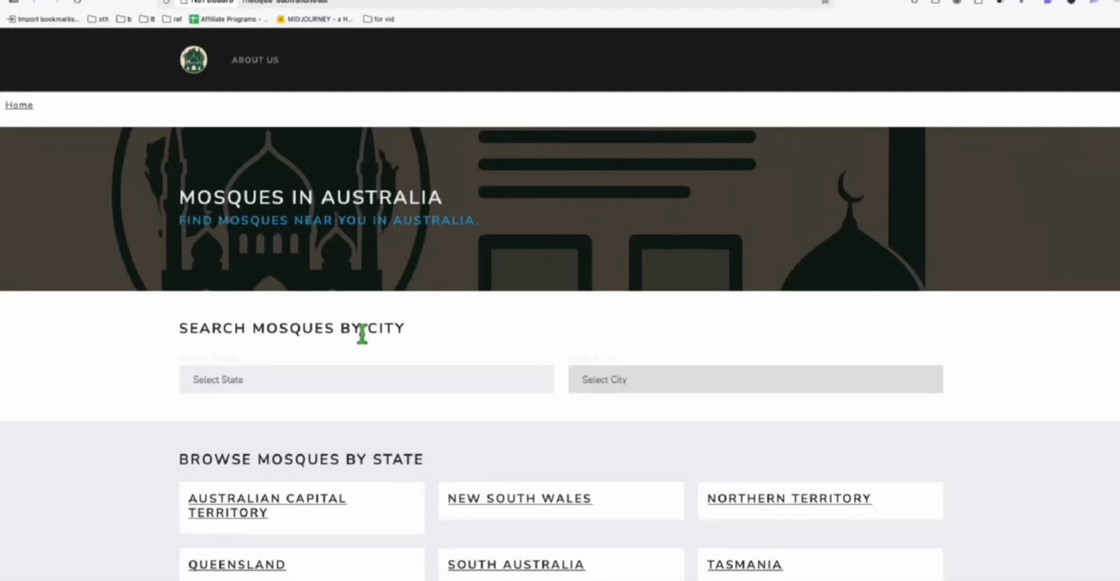
Step: Switch Cascade's model from Cascade Base to GPT-4.1 (promo) in Windsurf
key(super+Tab)
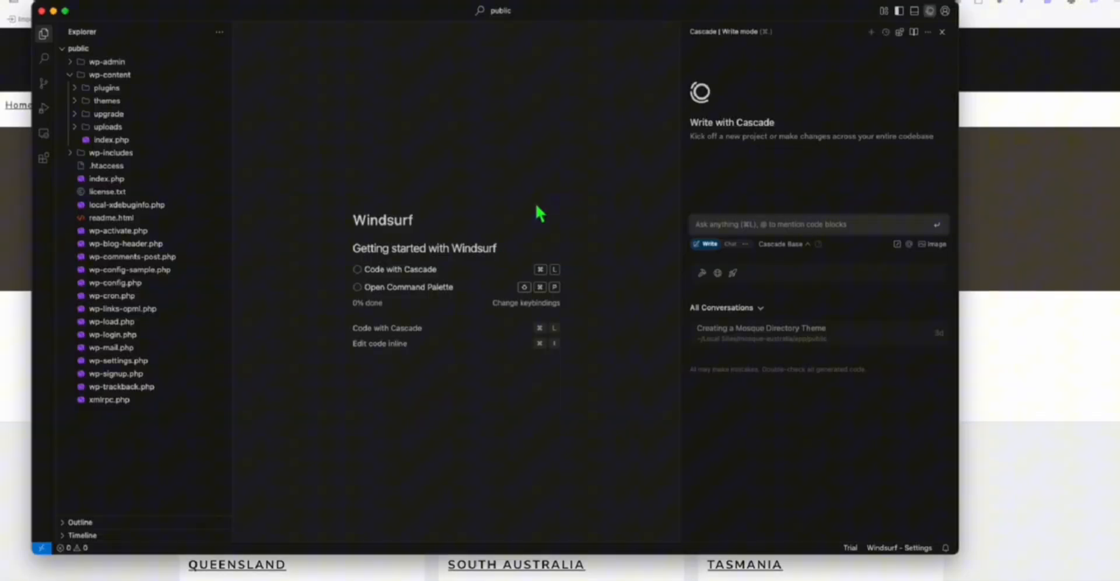
click(1020, 250)
scroll(574, 209, down, 5)
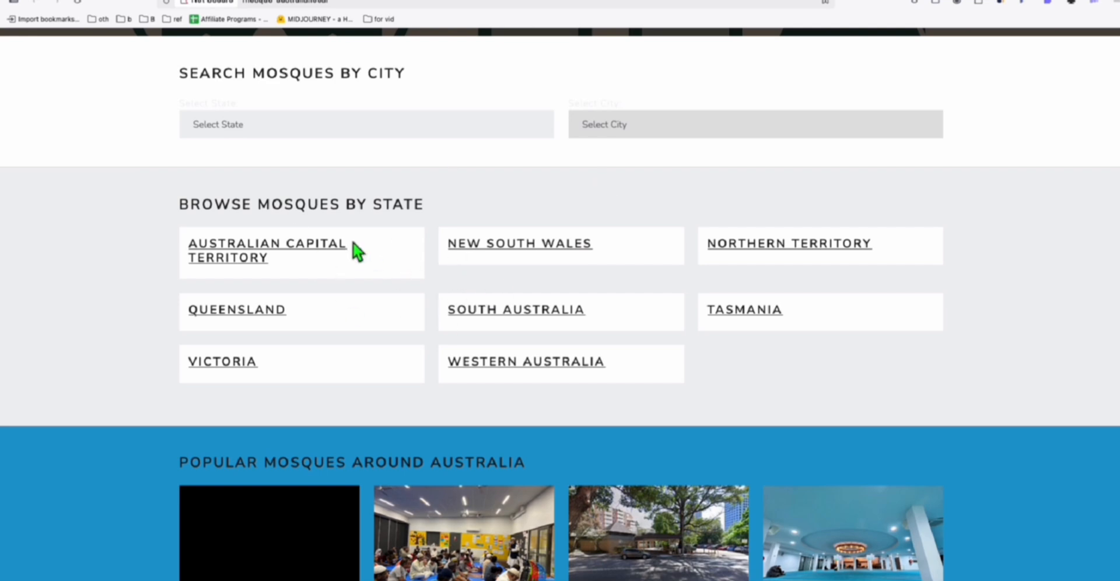
key(super+Tab)
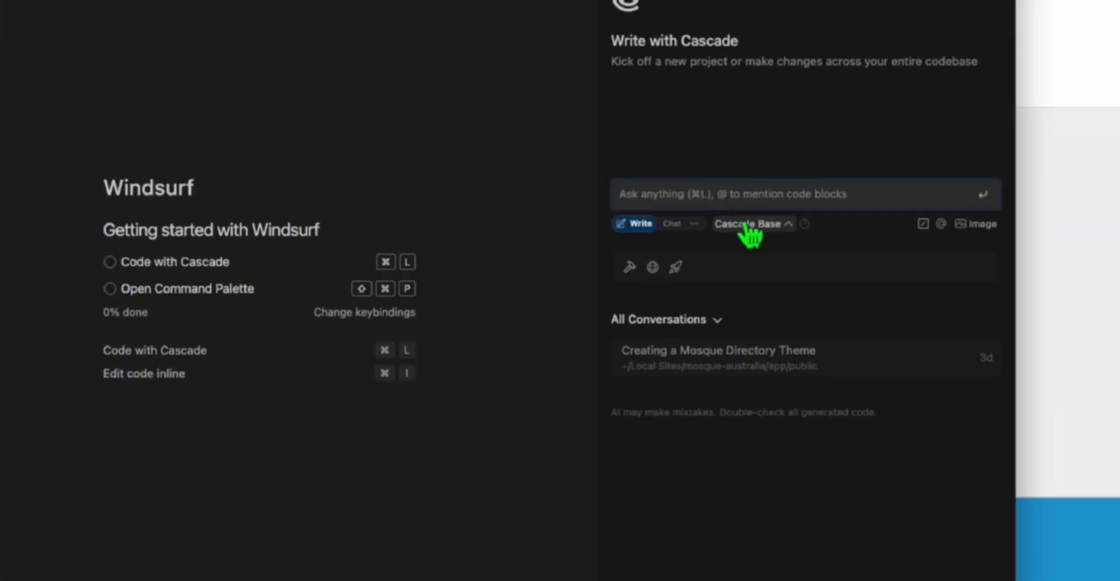
click(748, 225)
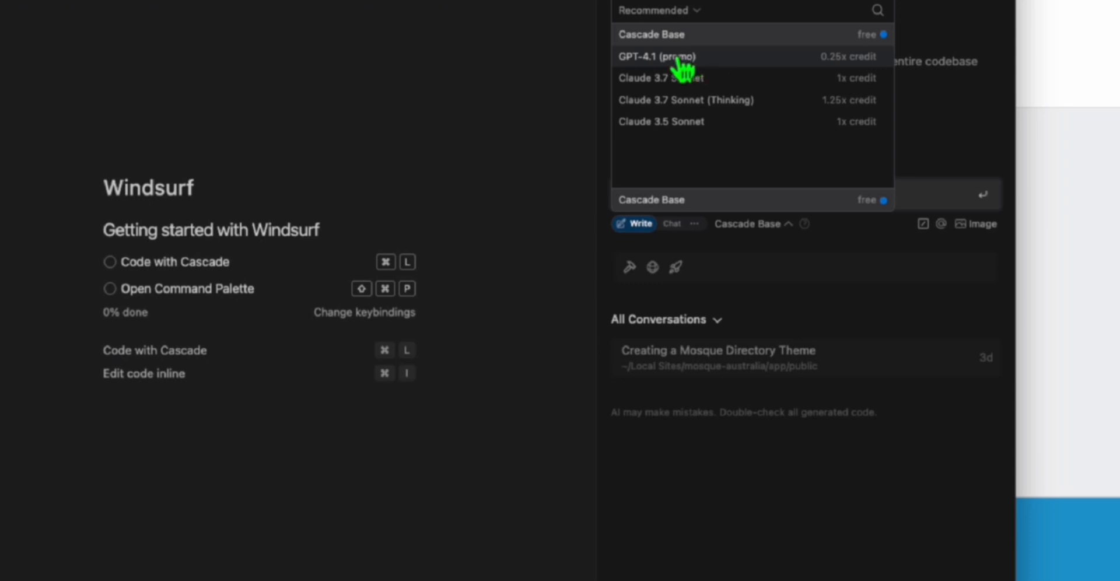
click(662, 58)
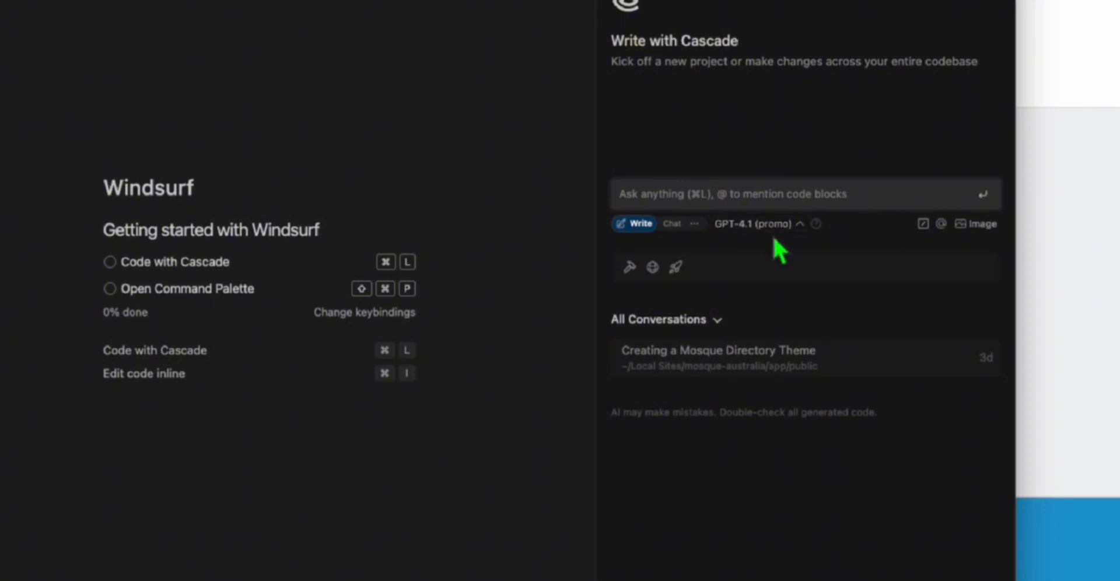
Step: Reopen the model list to review available models and keep GPT-4.1 selected
click(767, 224)
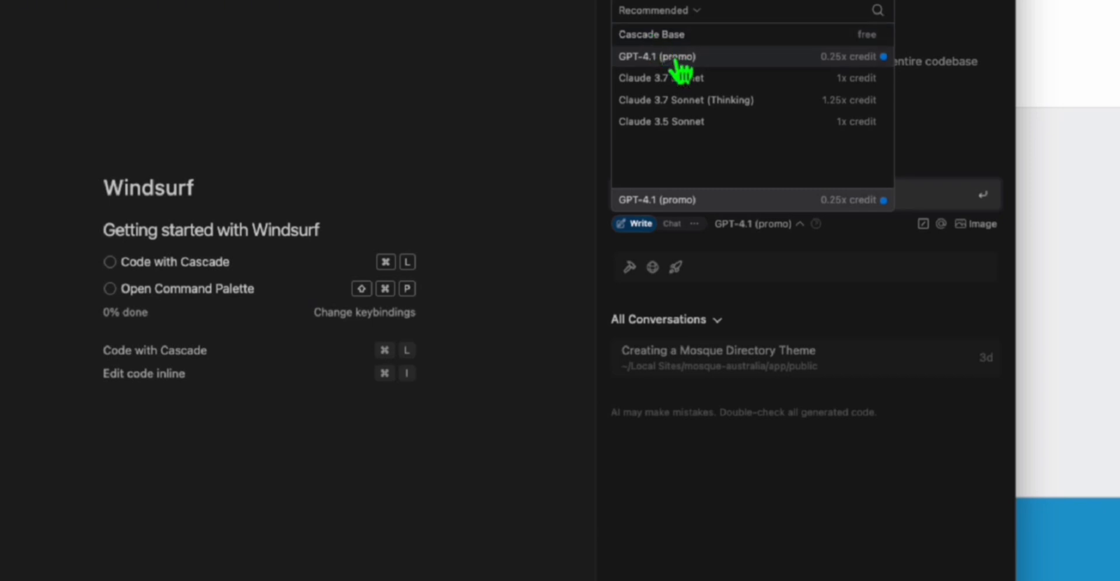
click(666, 56)
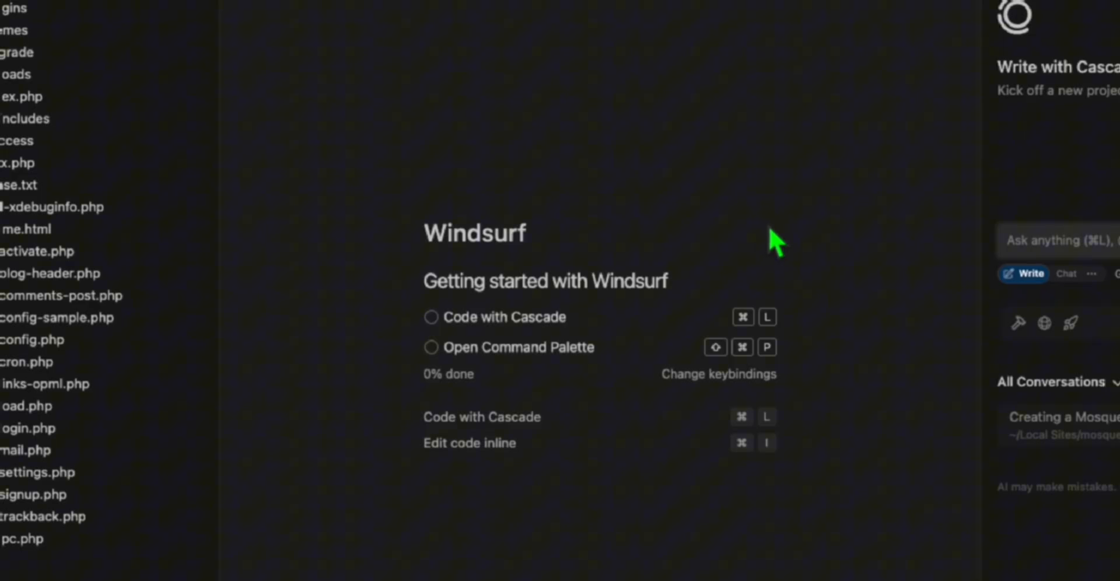
click(784, 243)
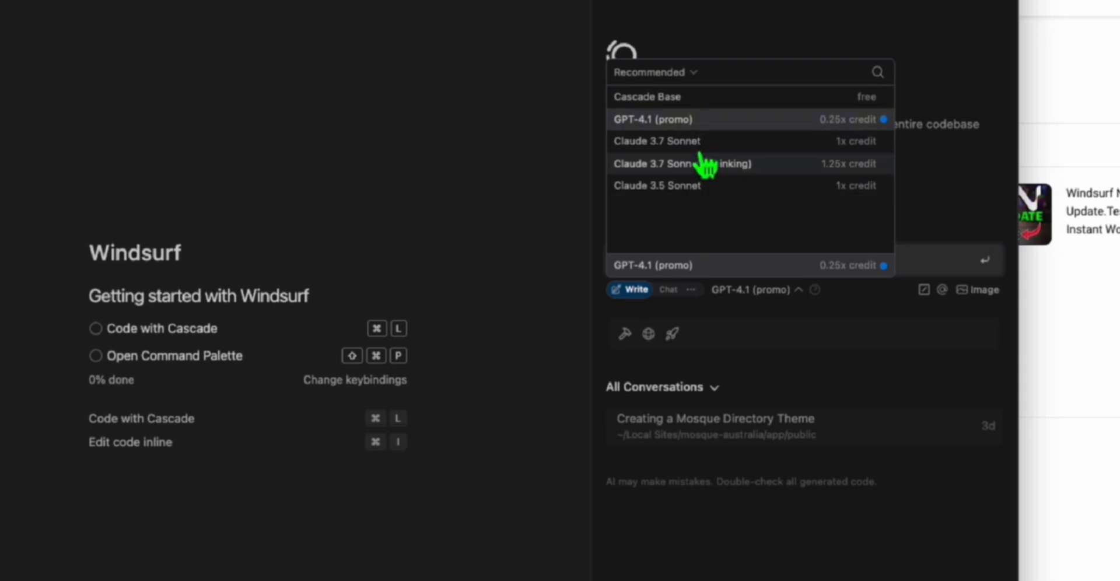
click(661, 120)
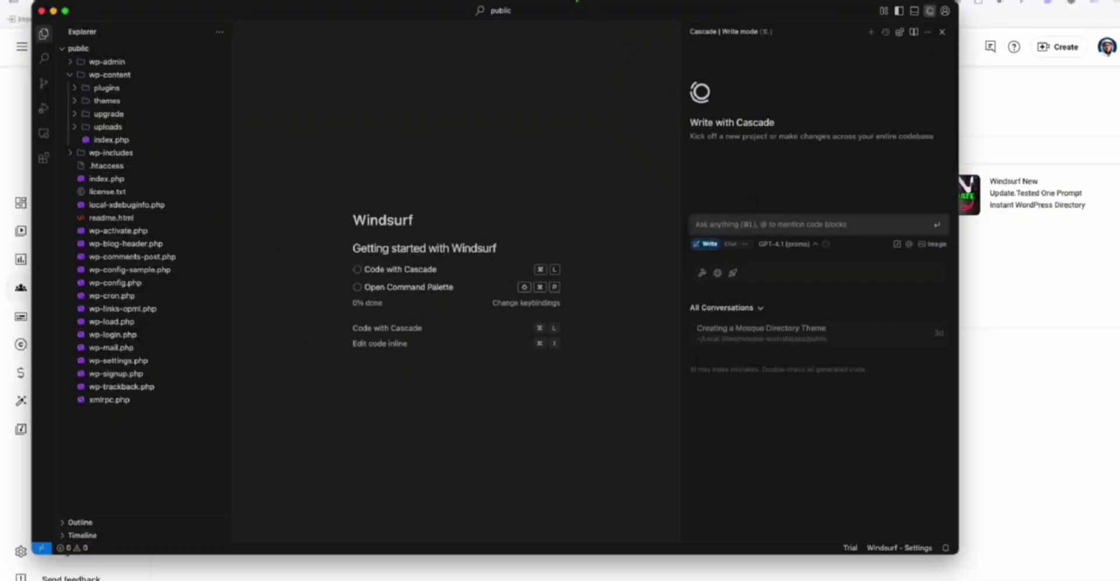
Step: Review the Website directory prompt doc, the Mosques in Australia site and the mosque data spreadsheet
key(super+Tab)
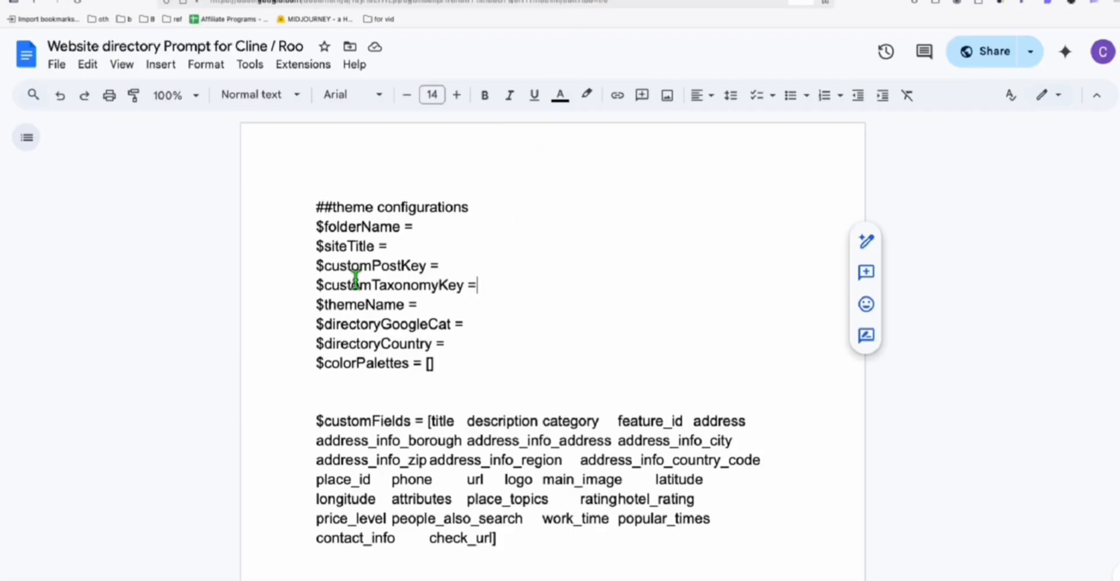
scroll(512, 296, down, 10)
scroll(512, 296, down, 10)
scroll(512, 295, down, 1)
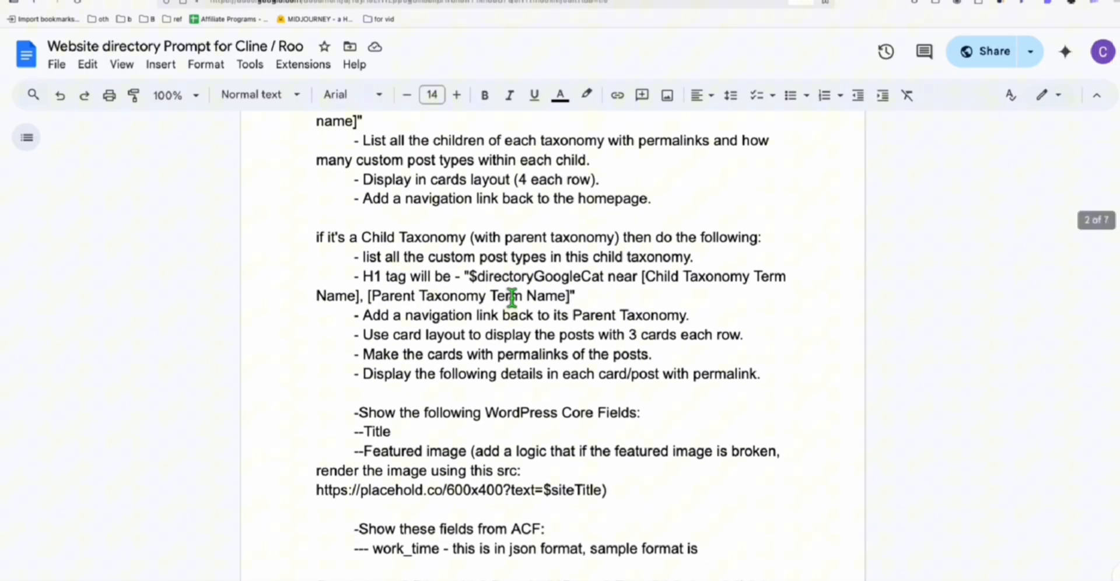
scroll(551, 366, down, 10)
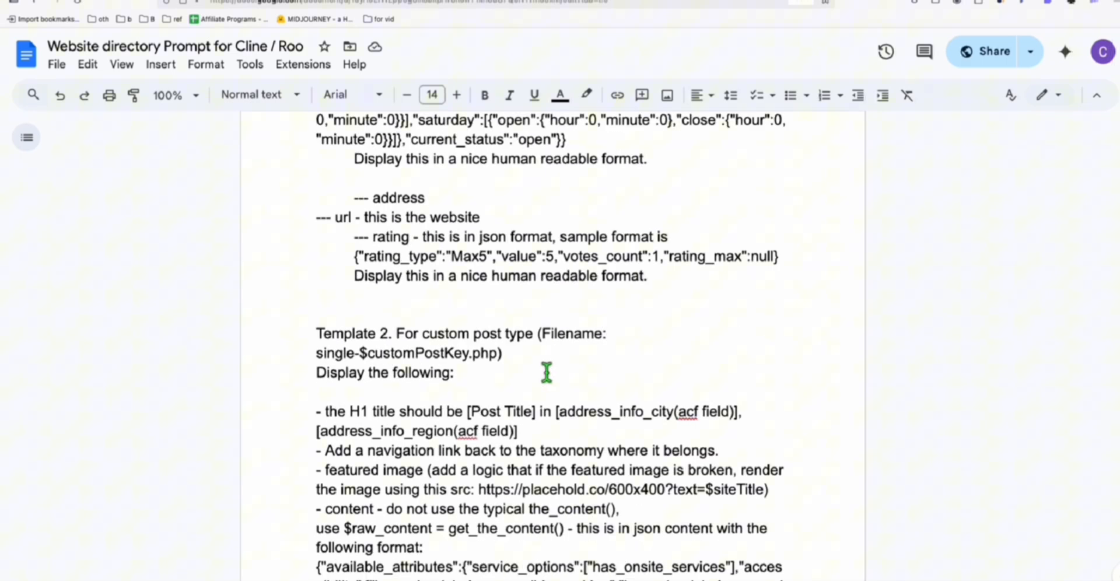
click(394, 5)
scroll(377, 223, up, 5)
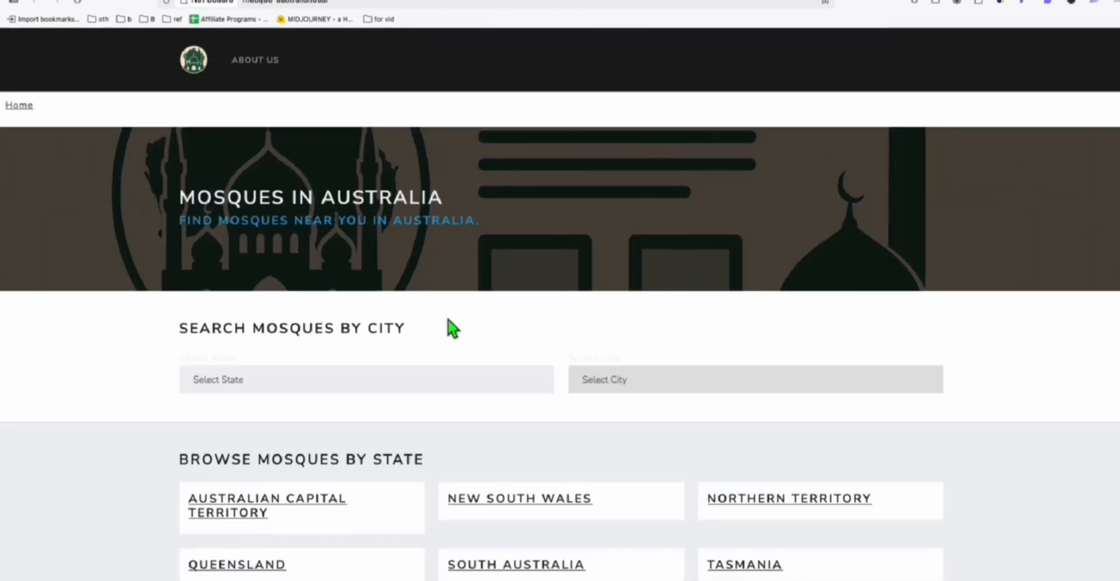
scroll(452, 328, down, 8)
scroll(452, 328, down, 3)
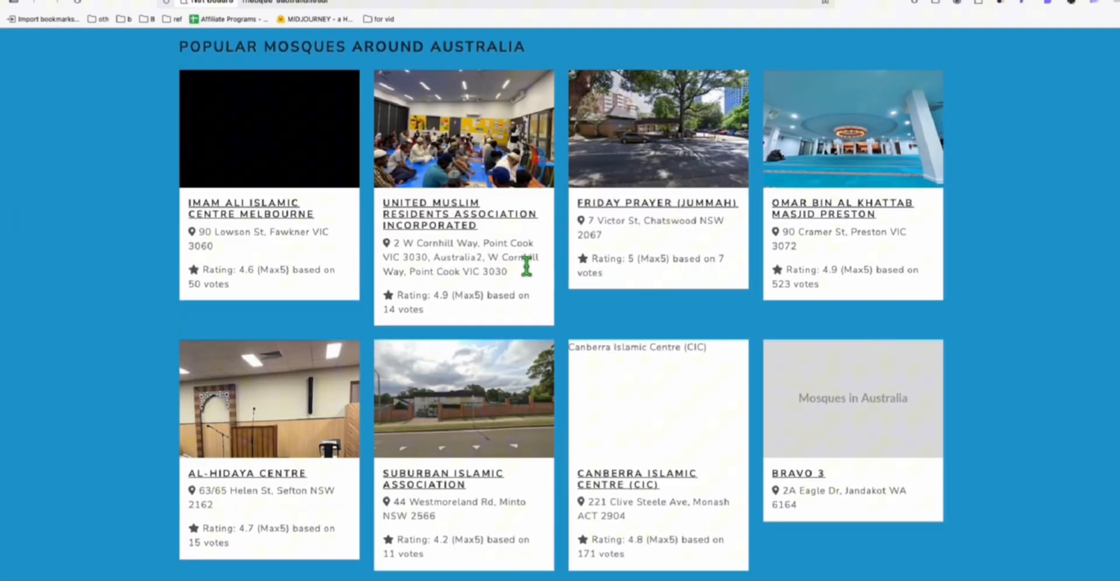
scroll(429, 254, down, 3)
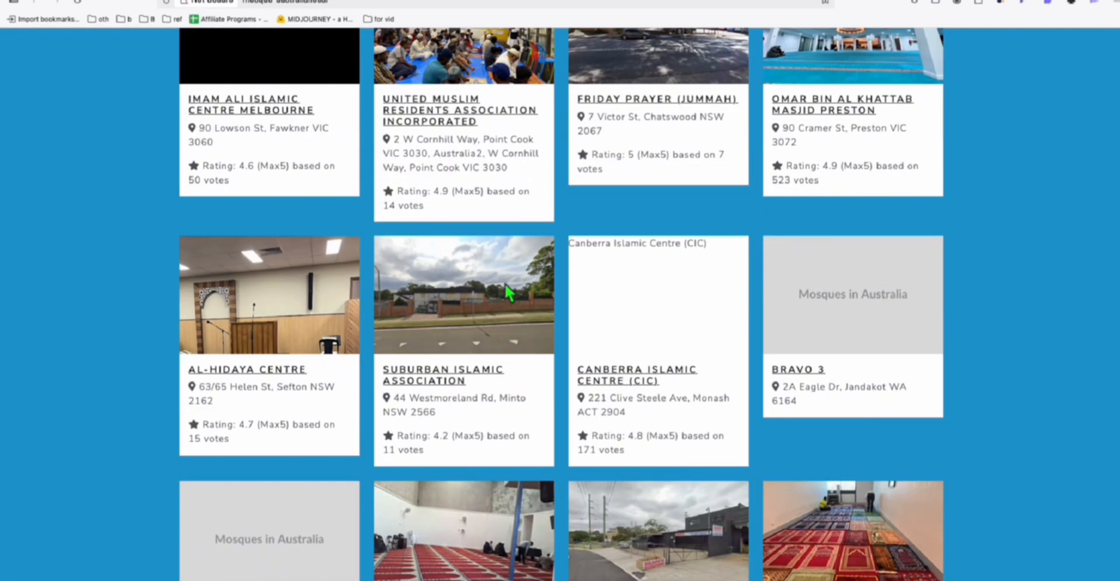
key(alt+Tab)
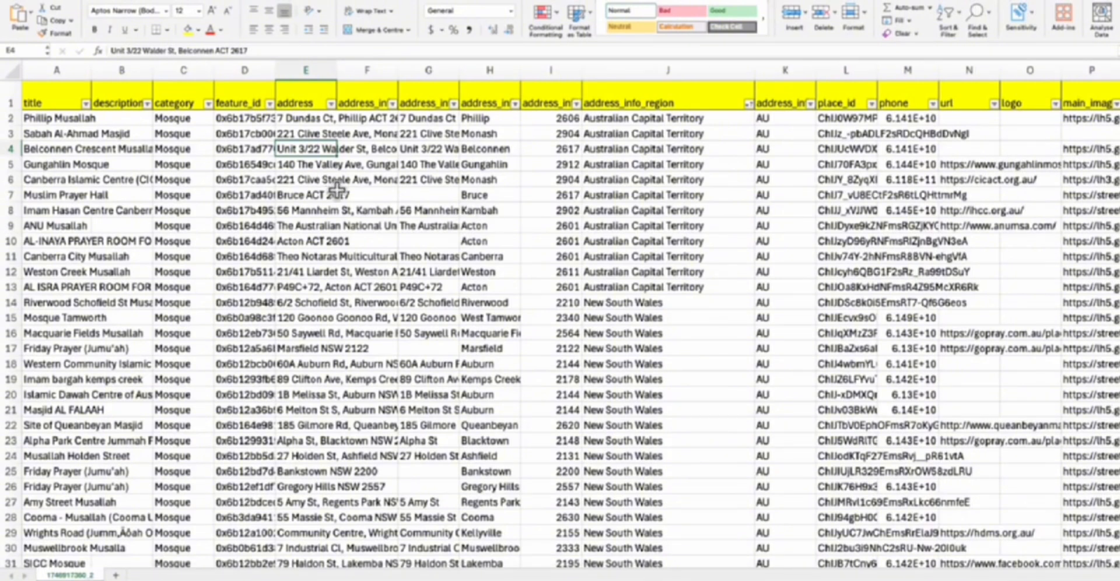
Step: In GFastScraper, fetch Mosque listings for Australia and view the generated CSV history
key(alt+Tab)
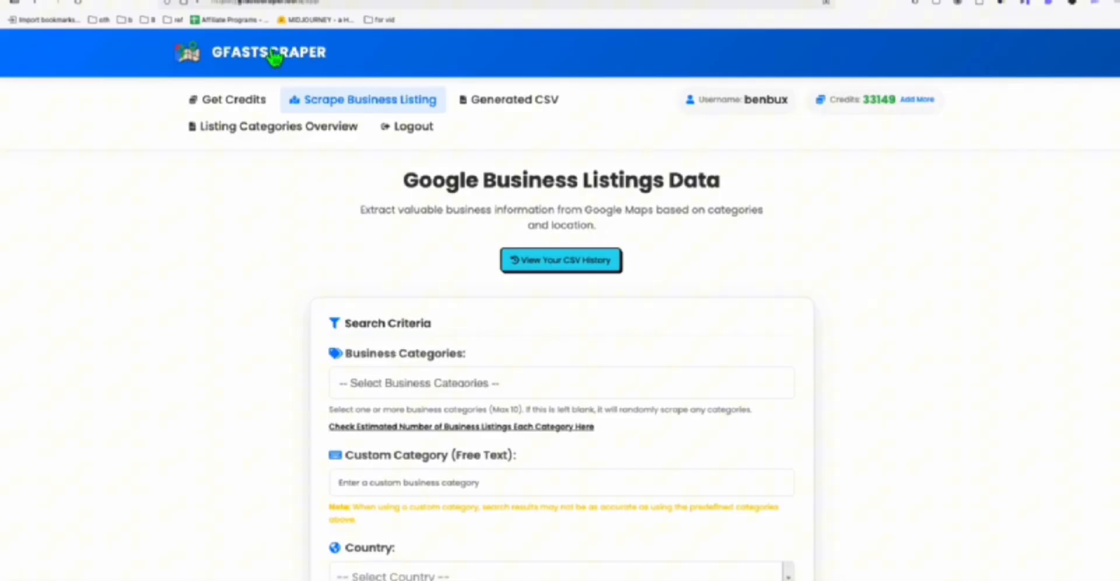
scroll(333, 183, down, 3)
scroll(369, 236, down, 2)
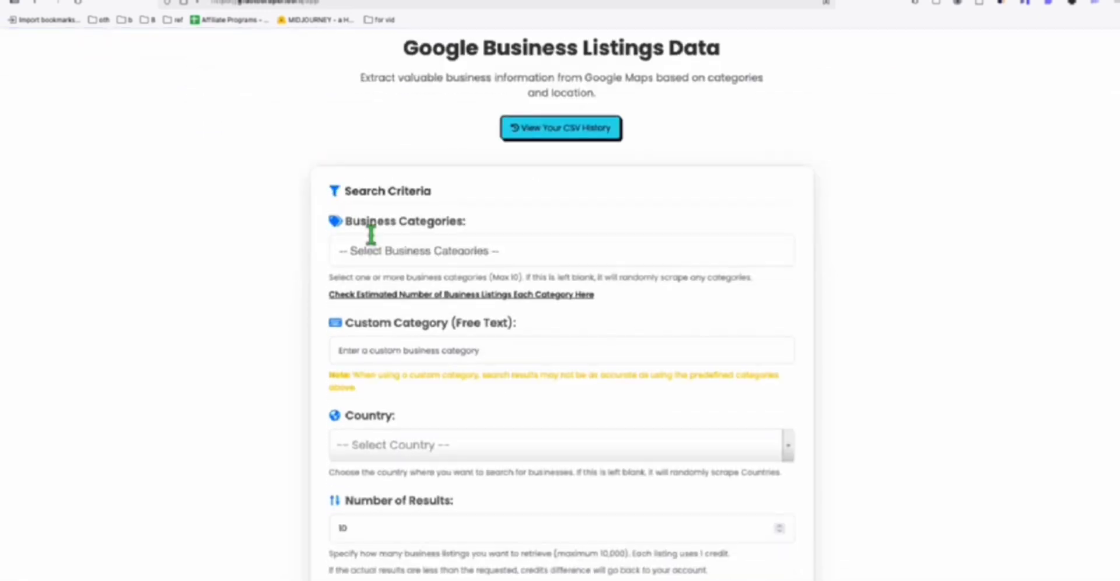
click(432, 255)
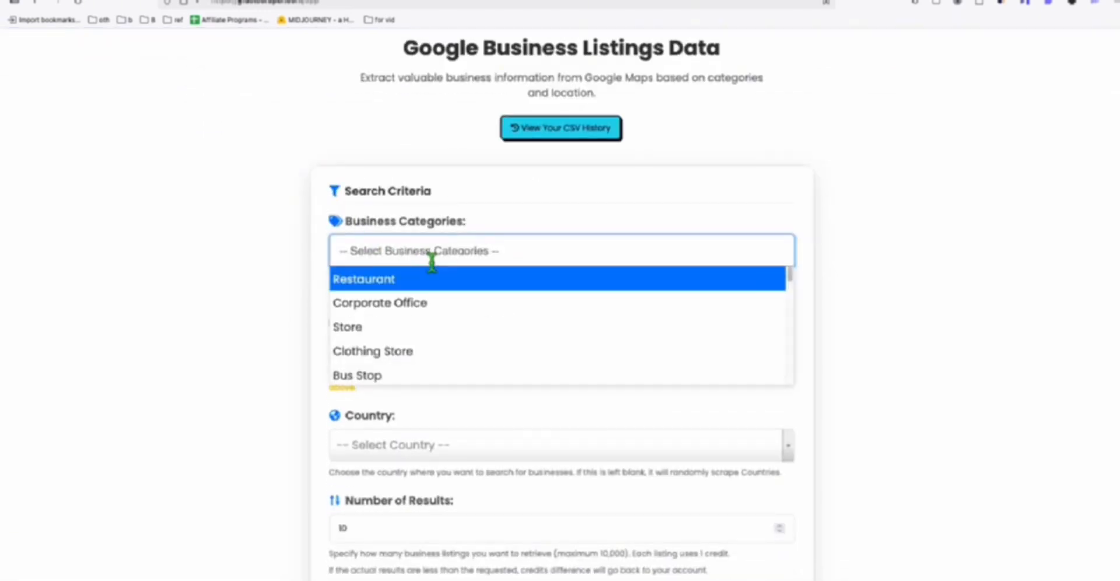
text(mos)
key(Return)
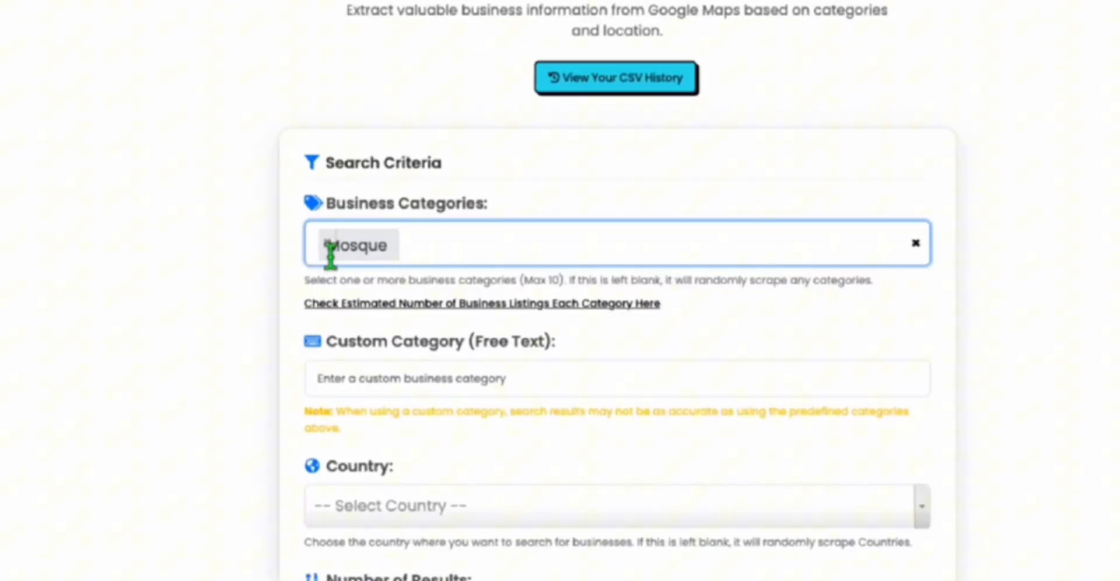
click(421, 458)
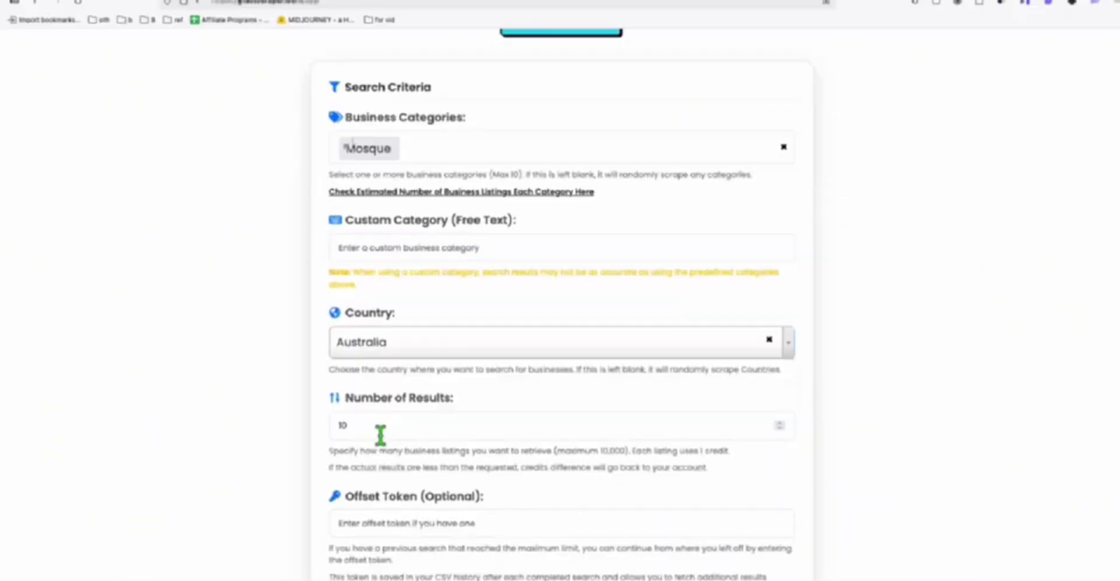
click(380, 428)
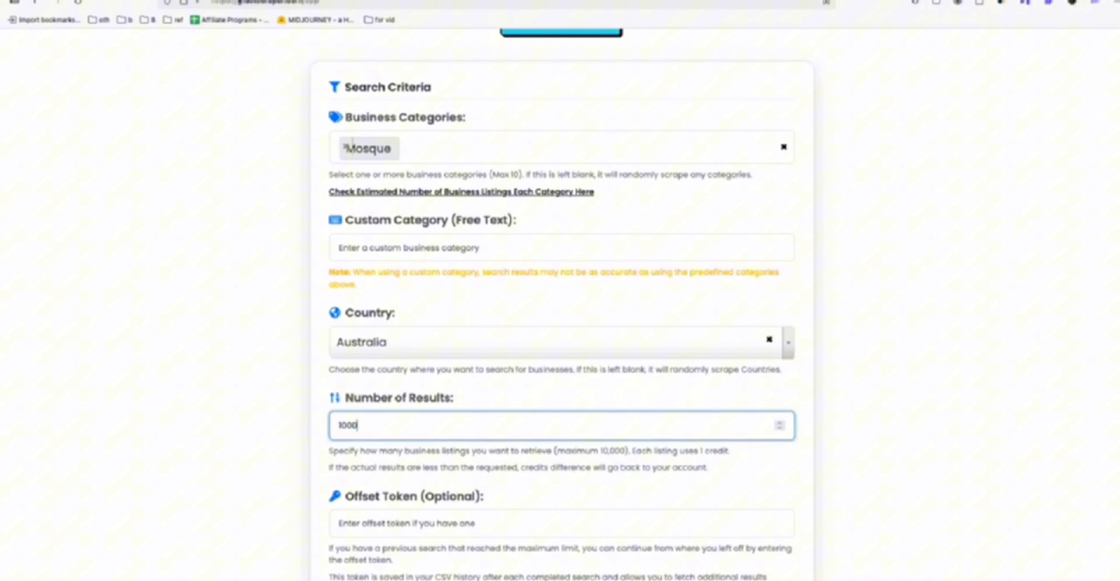
text(0)
scroll(365, 438, down, 1)
scroll(364, 394, down, 3)
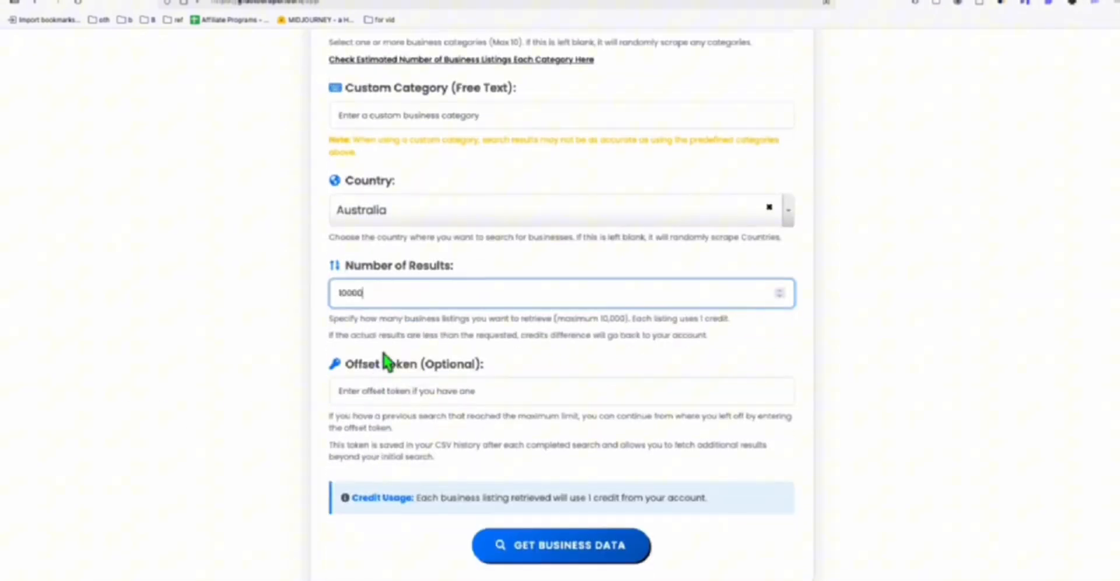
click(562, 545)
scroll(543, 438, up, 5)
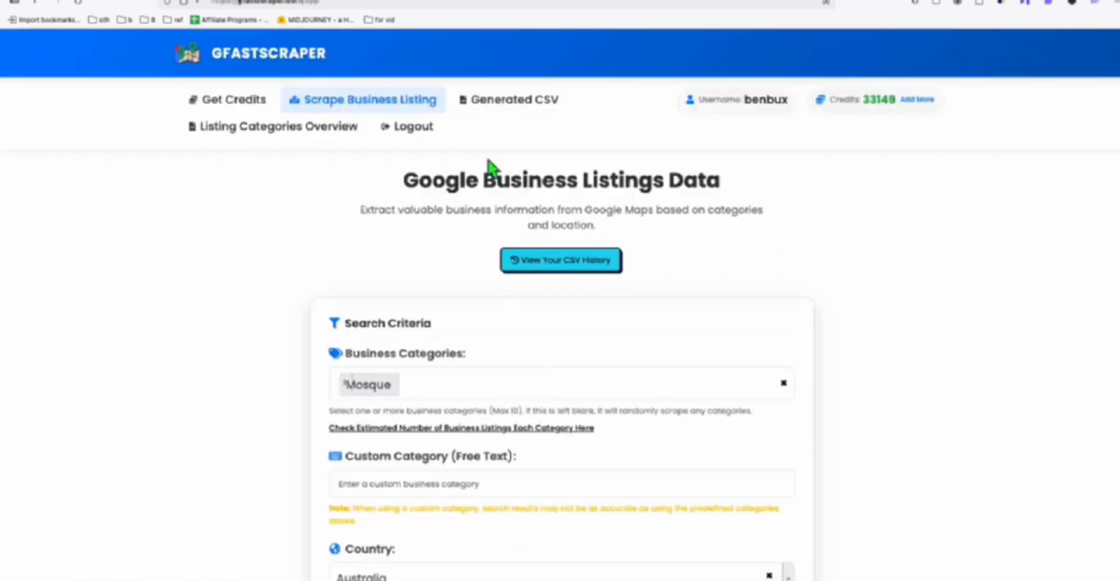
click(514, 99)
scroll(602, 181, down, 2)
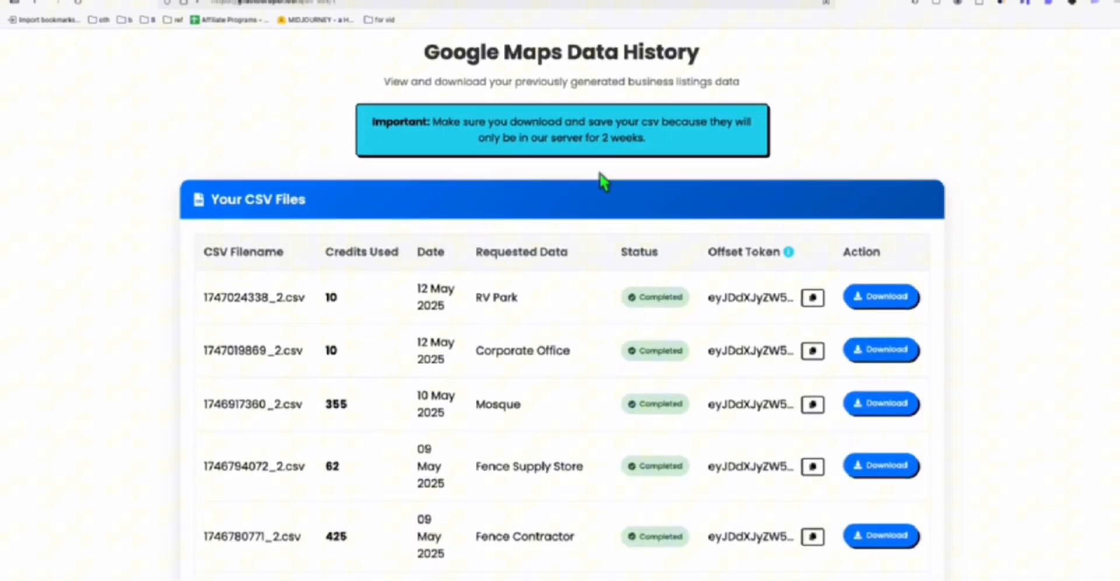
scroll(603, 219, down, 2)
scroll(420, 351, down, 3)
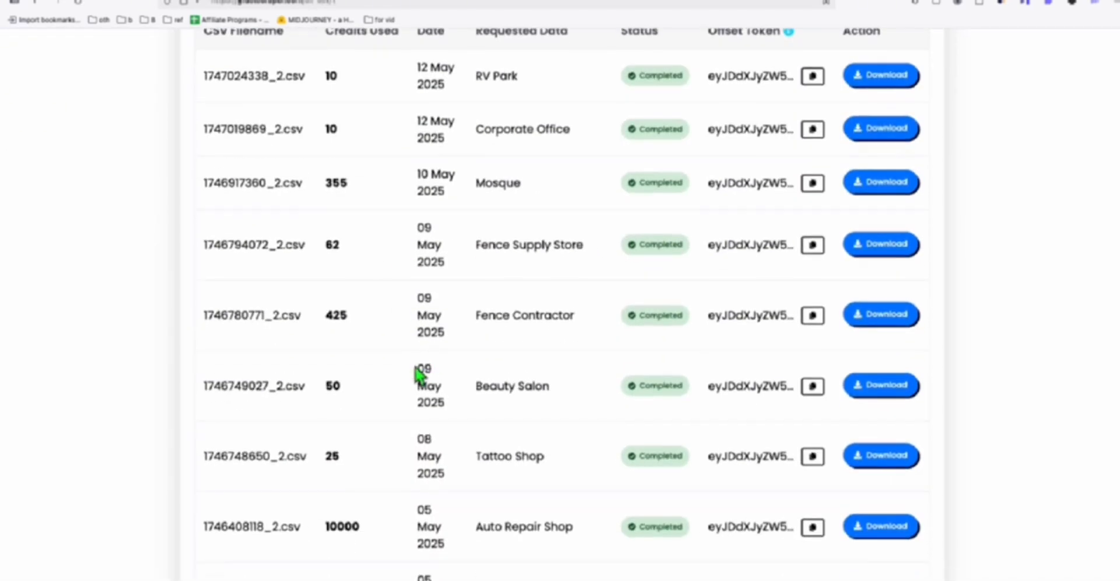
scroll(420, 375, up, 5)
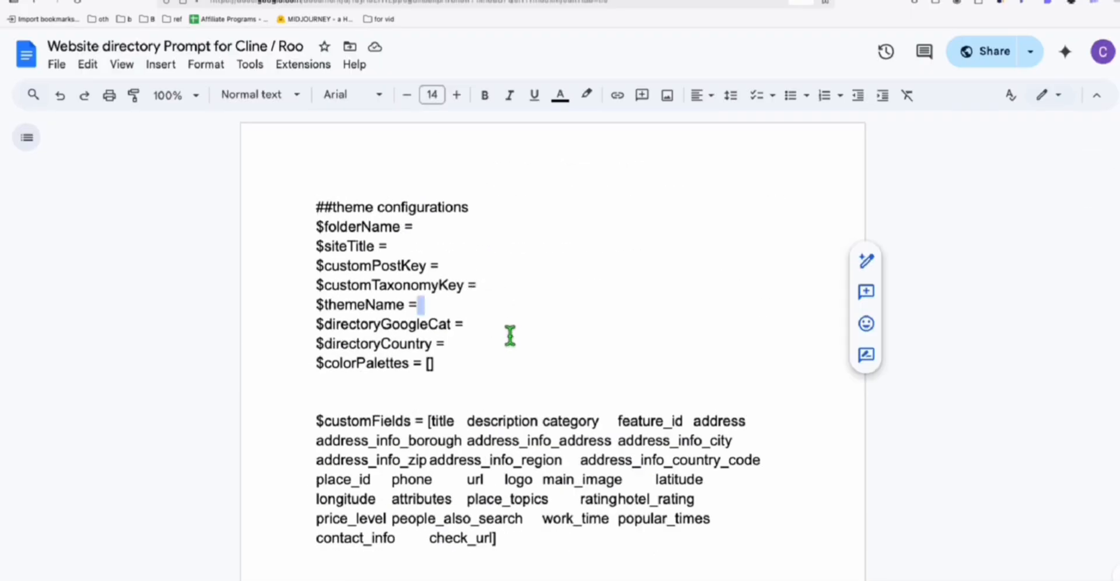
Step: Copy the entire theme configuration prompt from Google Docs and bring Sublime Text forward
click(509, 339)
key(ctrl+a)
right_click(420, 311)
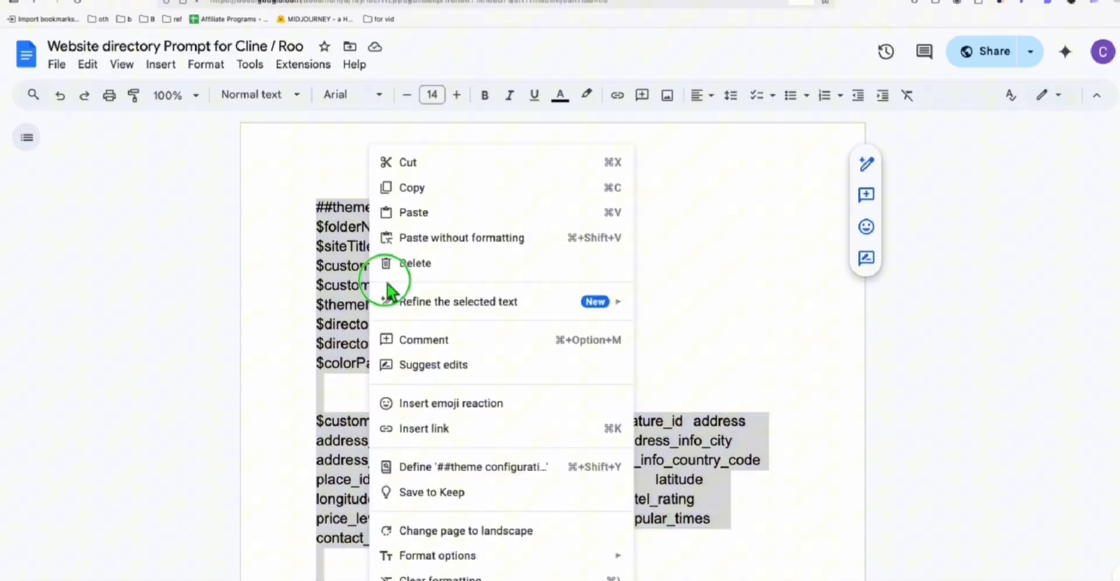
click(411, 213)
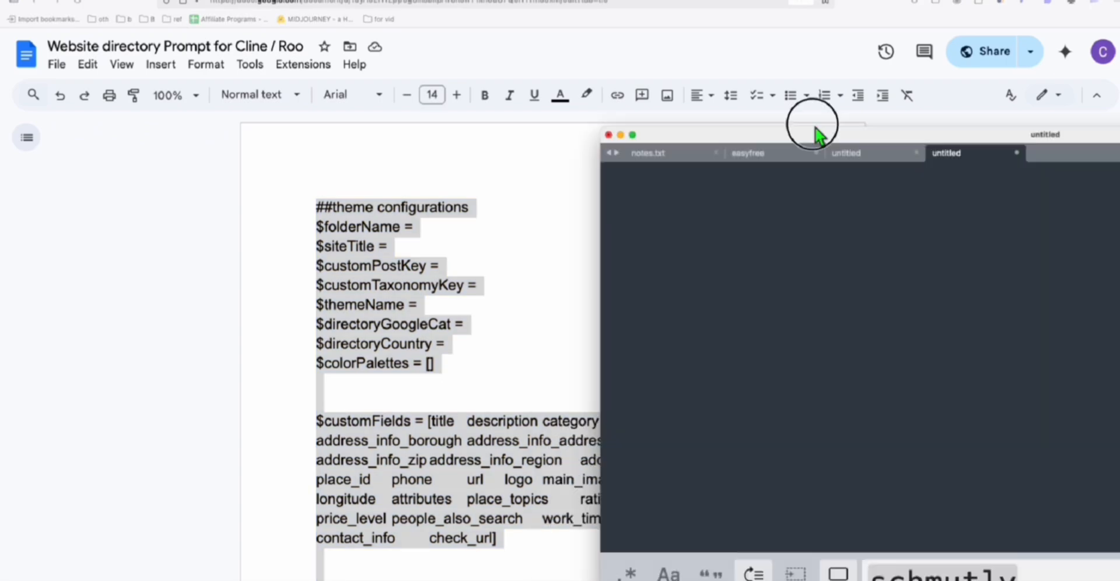
drag(814, 131, 368, 35)
Step: Paste the prompt into the empty Sublime Text document and place the cursor after $folderName =
click(1047, 523)
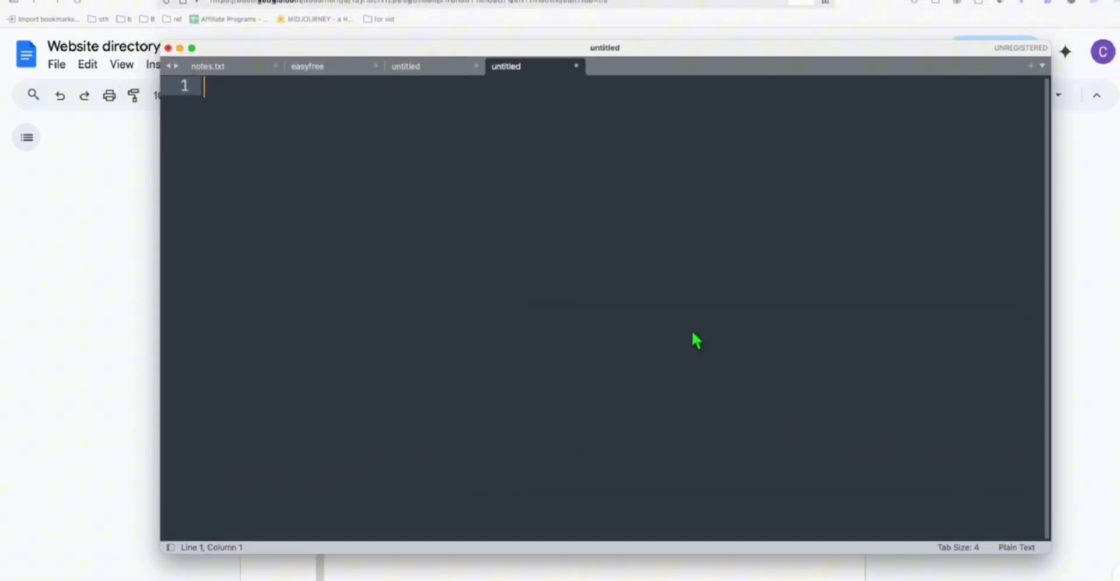
click(695, 338)
key(ctrl+v)
scroll(676, 355, up, 5)
scroll(675, 356, down, 5)
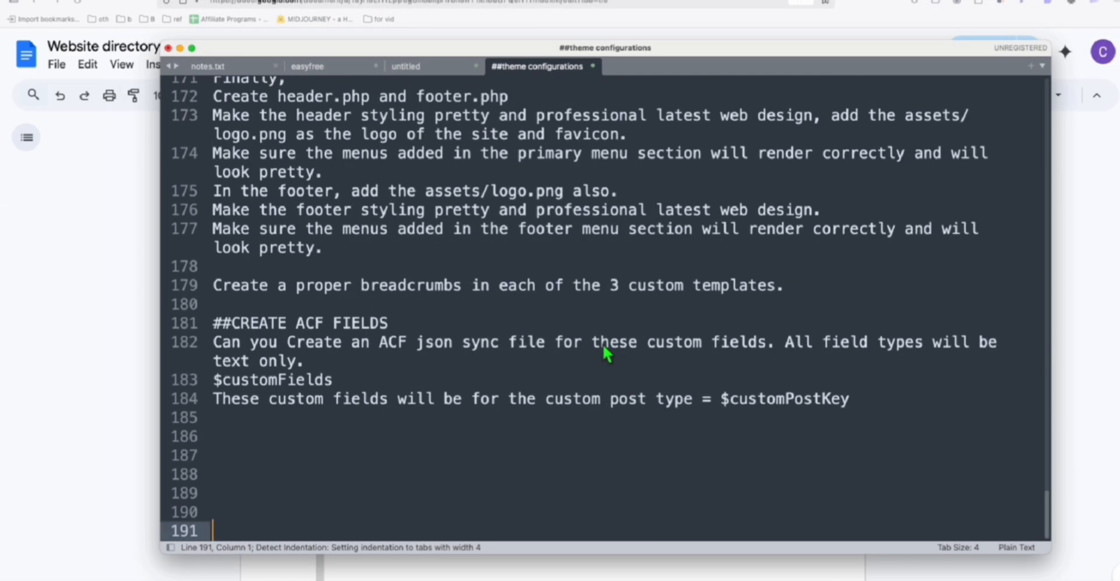
scroll(597, 344, up, 5)
scroll(597, 345, up, 8)
scroll(593, 332, up, 5)
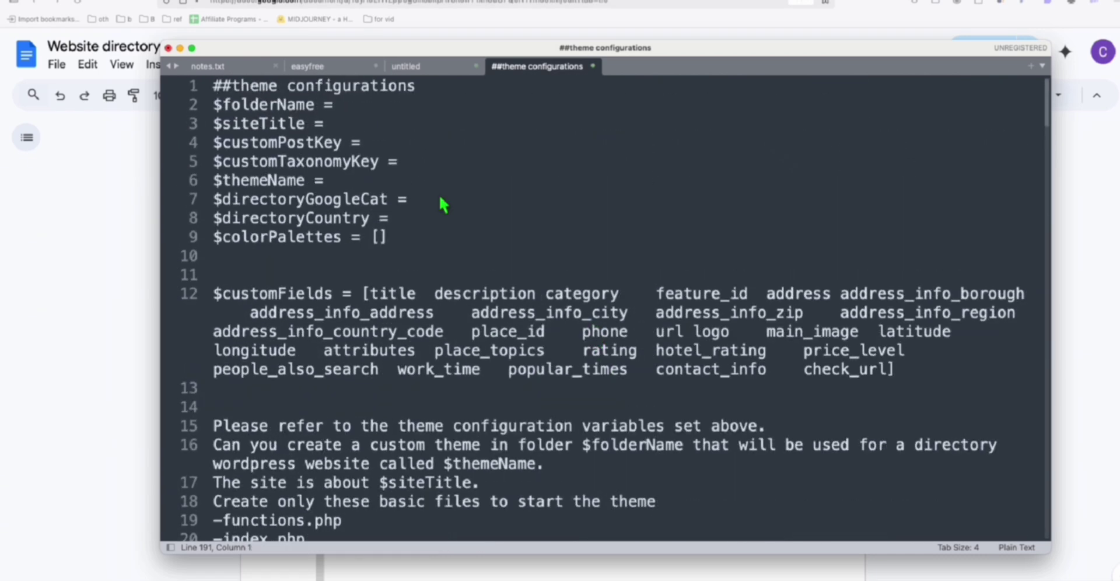
double_click(272, 106)
click(347, 109)
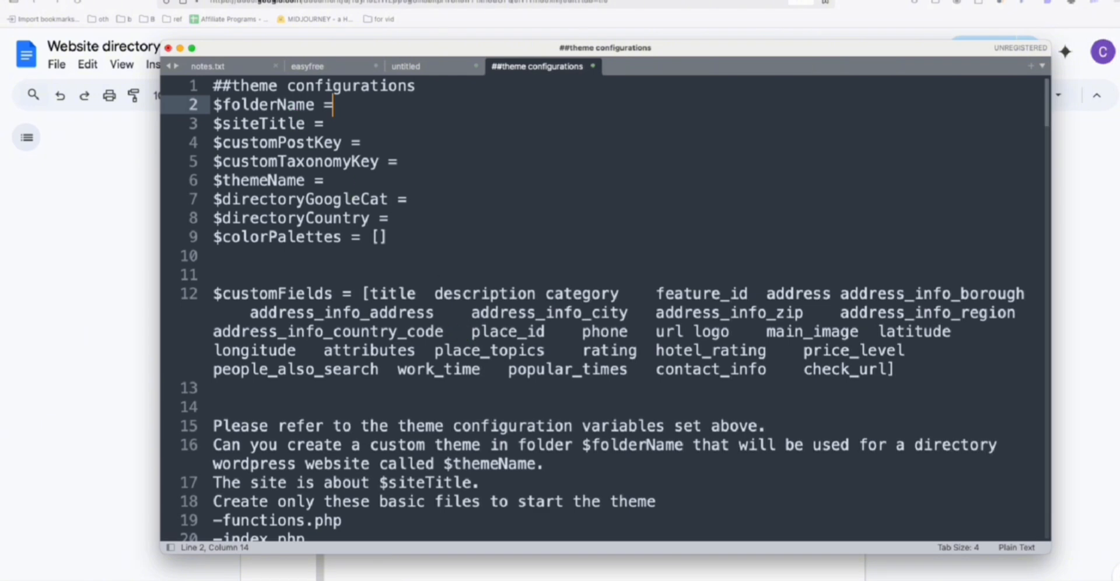
Step: Bring up the local WordPress site and expand its wp-content/themes folder
key(super+Tab)
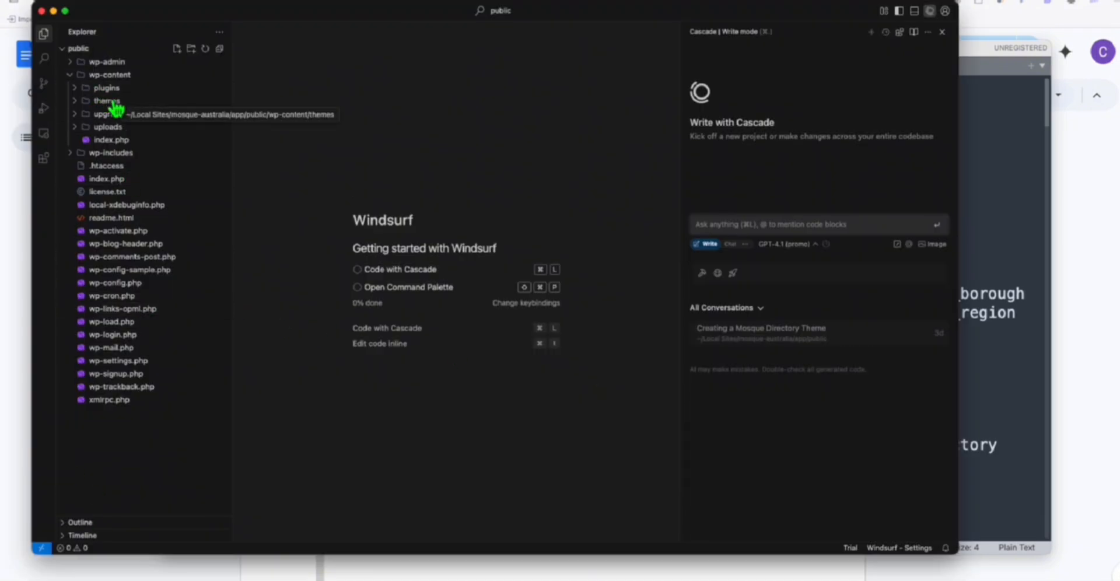
click(115, 102)
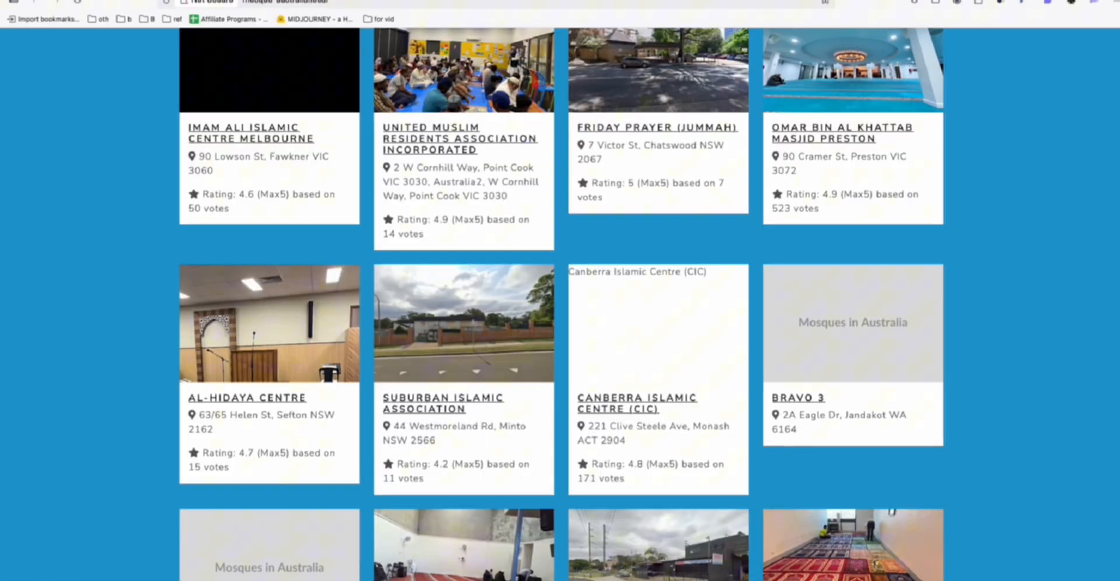
text(')
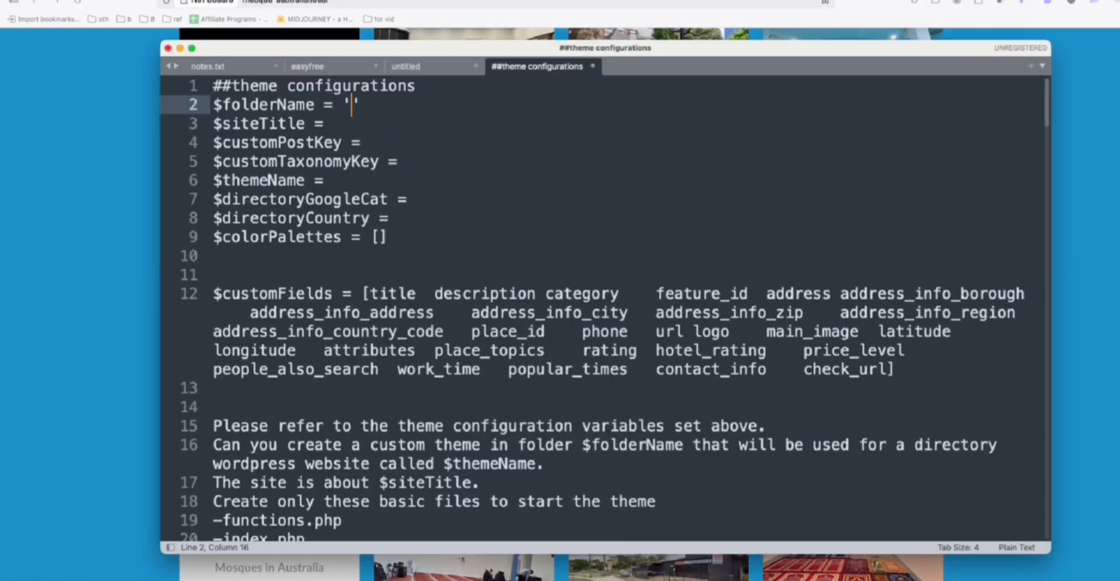
text(Mosque)
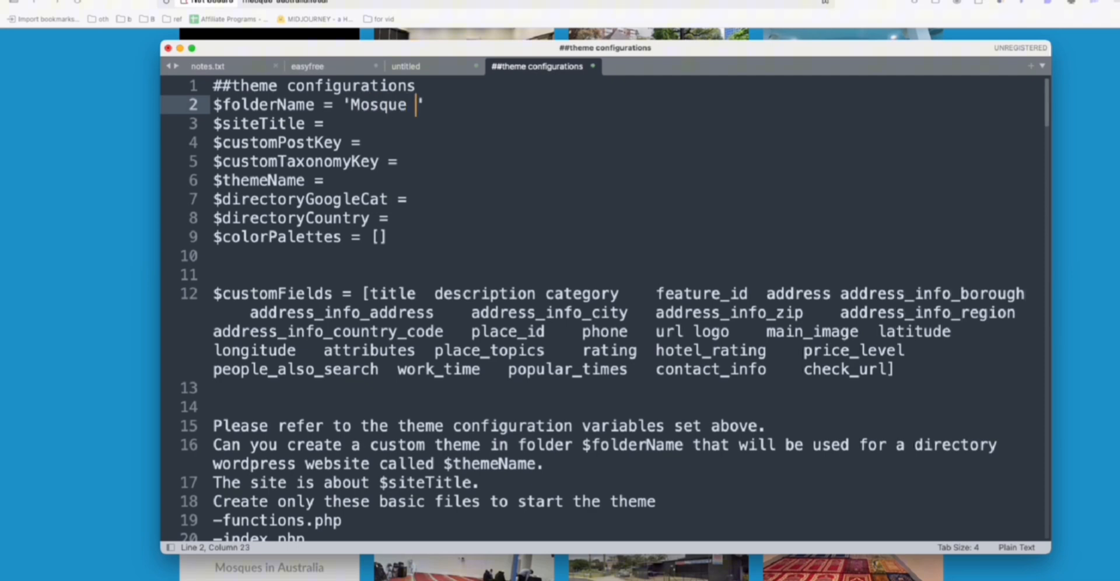
Step: Set folder name Mosque Theme Windsurf, site title Mosques in Australia, post key mosque and taxonomy state
drag(396, 257, 213, 85)
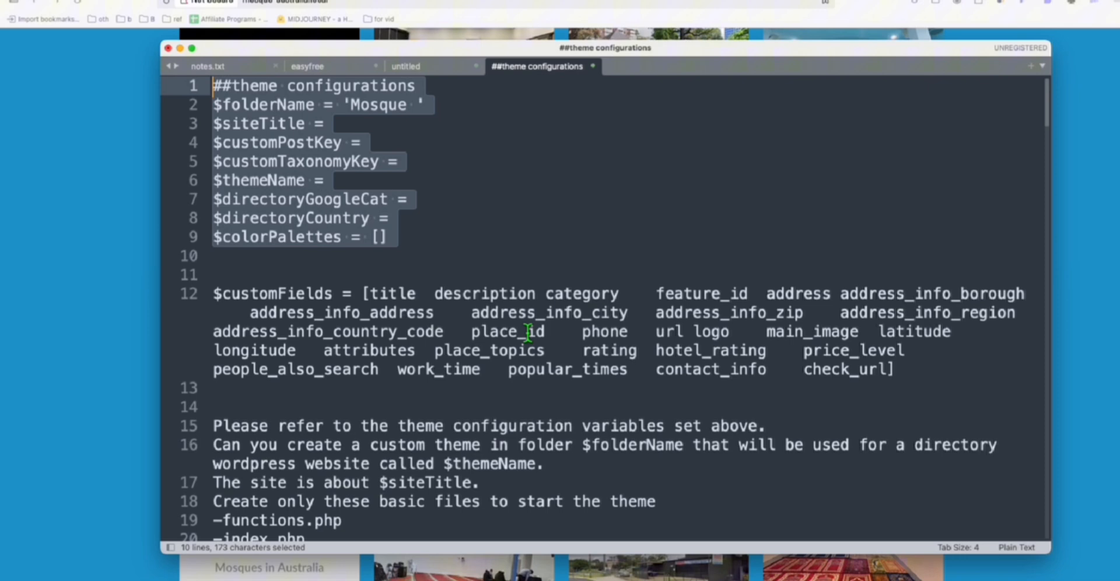
click(391, 105)
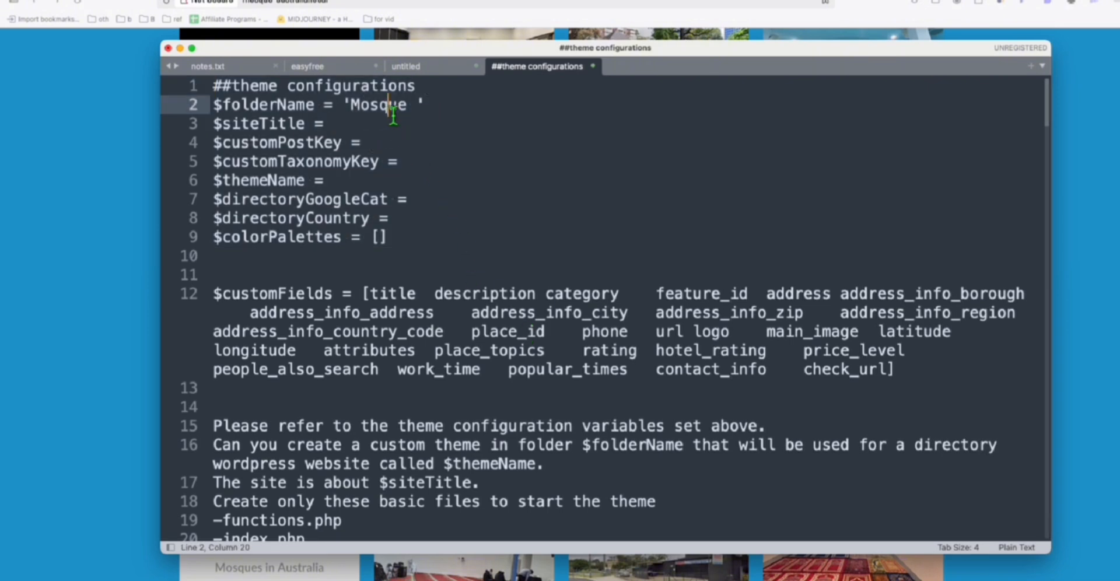
click(422, 106)
key(ctrl+v)
click(418, 107)
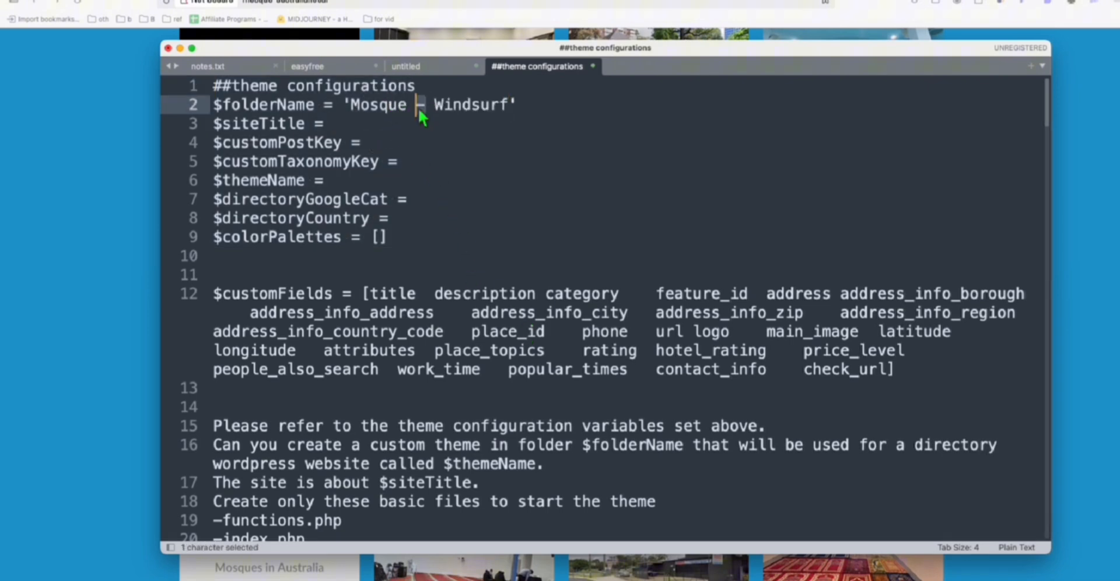
text(Theme)
click(533, 125)
text(')
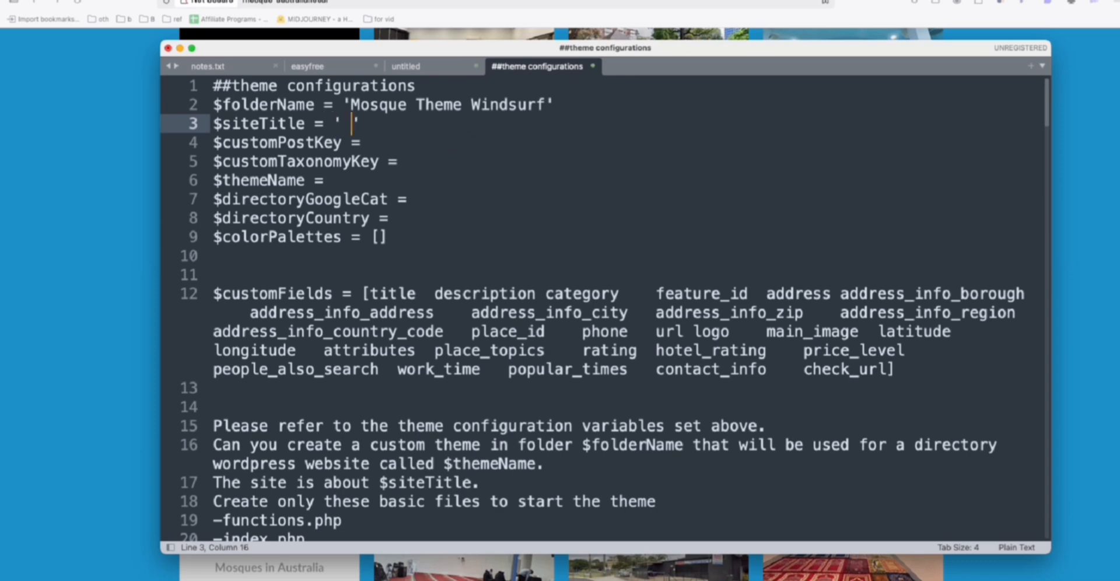
text(Mosques in Australia)
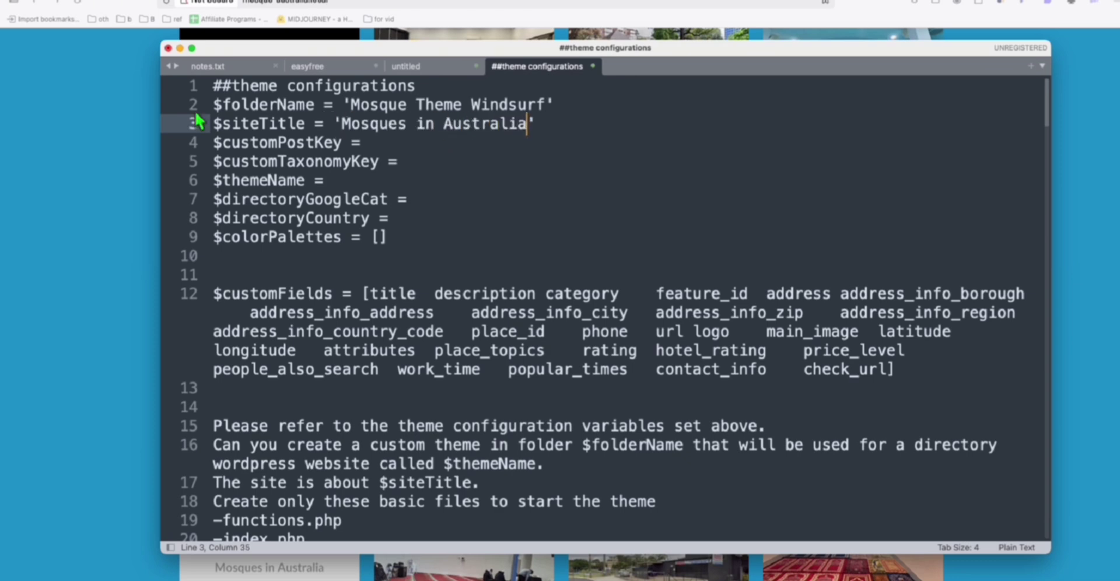
click(367, 143)
text(')
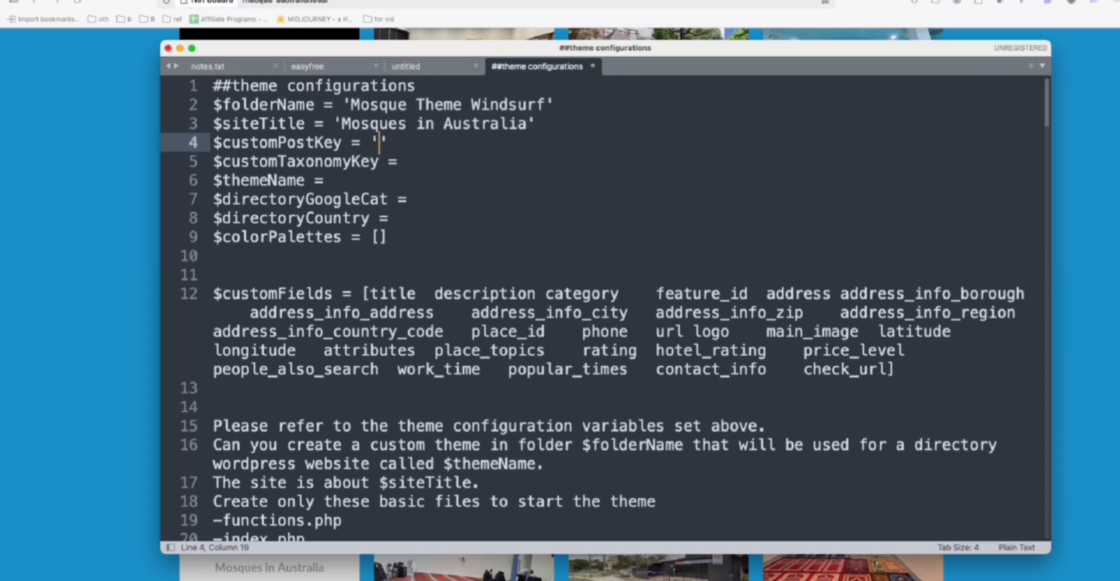
text(mosque)
click(402, 162)
text(')
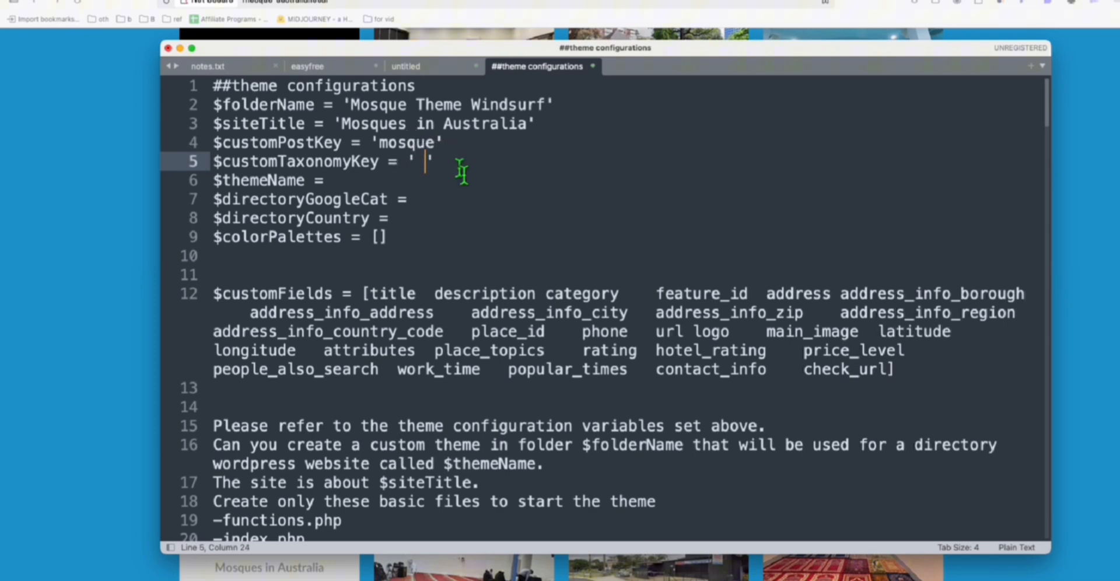
text(state)
Step: Copy the folder name into $themeName and rename the folder to Mosque_Theme_Windsurf with underscores
click(326, 181)
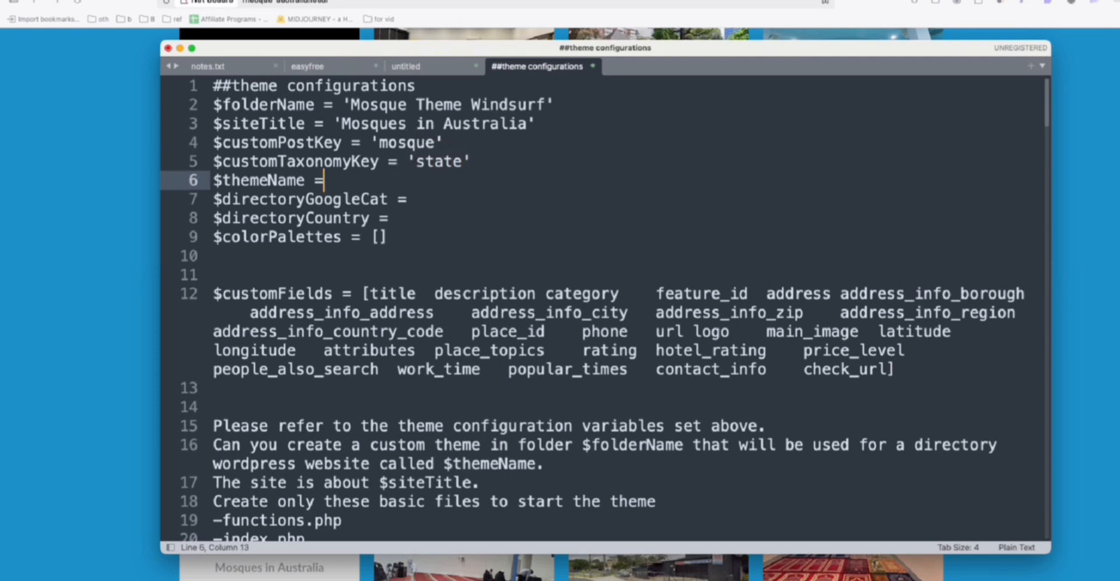
text('')
double_click(490, 104)
key(super+c)
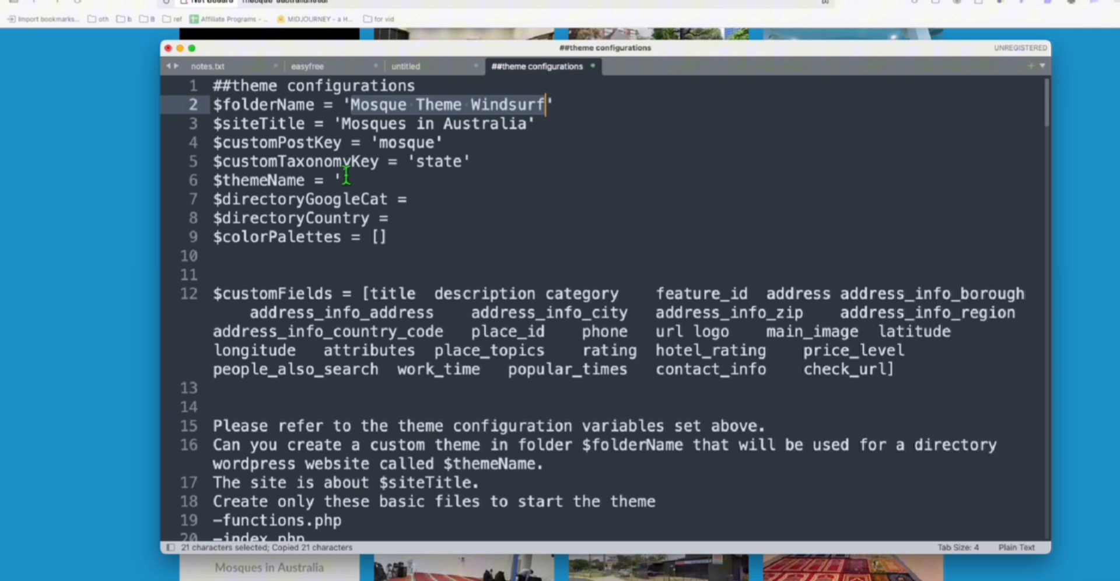
click(345, 180)
key(super+v)
click(417, 104)
key(BackSpace)
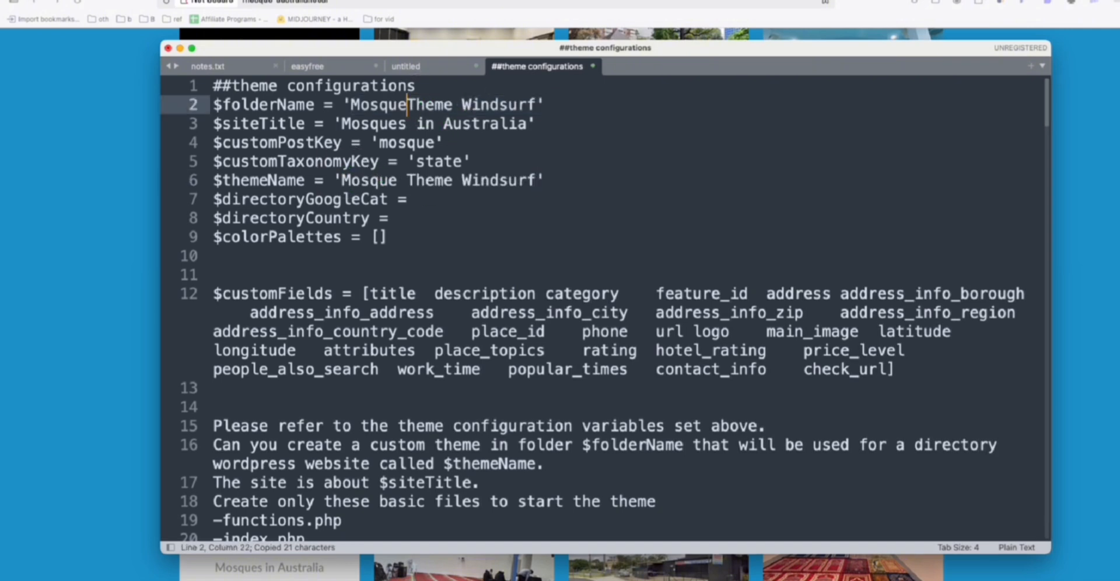
text(_)
click(462, 104)
key(BackSpace)
text(_)
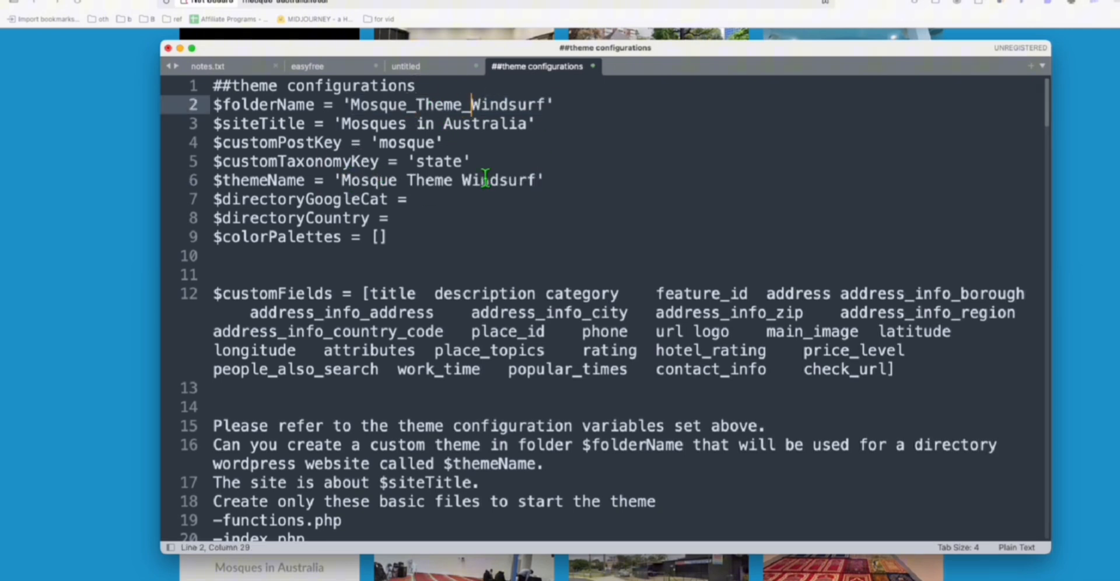
Step: Set directoryGoogleCat to Mosques and directoryCountry to Australia, then move into $colorPalettes
click(437, 202)
text(')
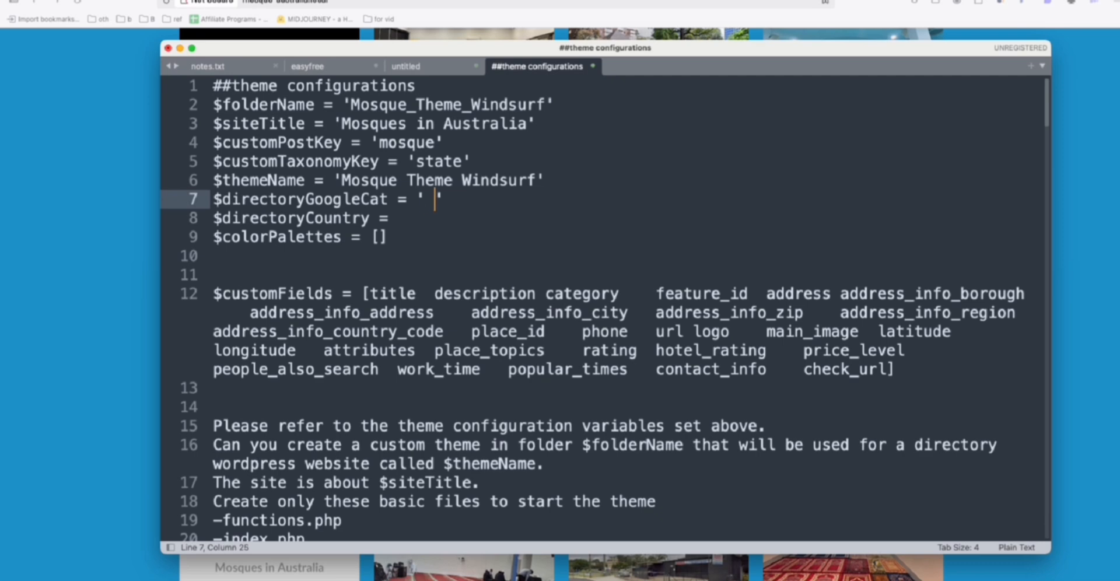
text(Mosques)
click(508, 218)
text('')
key(Left)
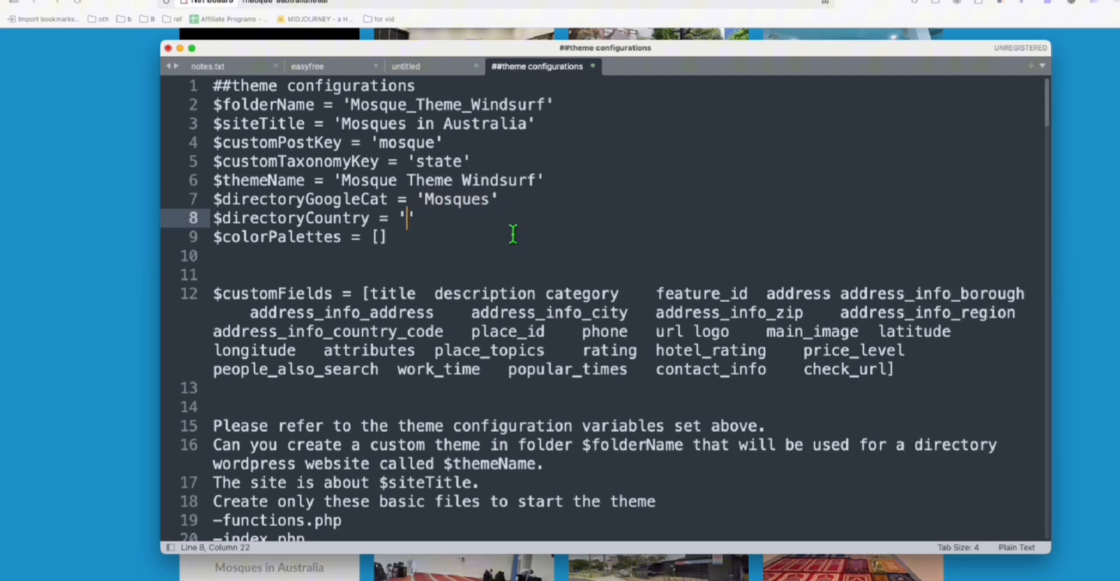
text(Australui)
key(BackSpace)
key(BackSpace)
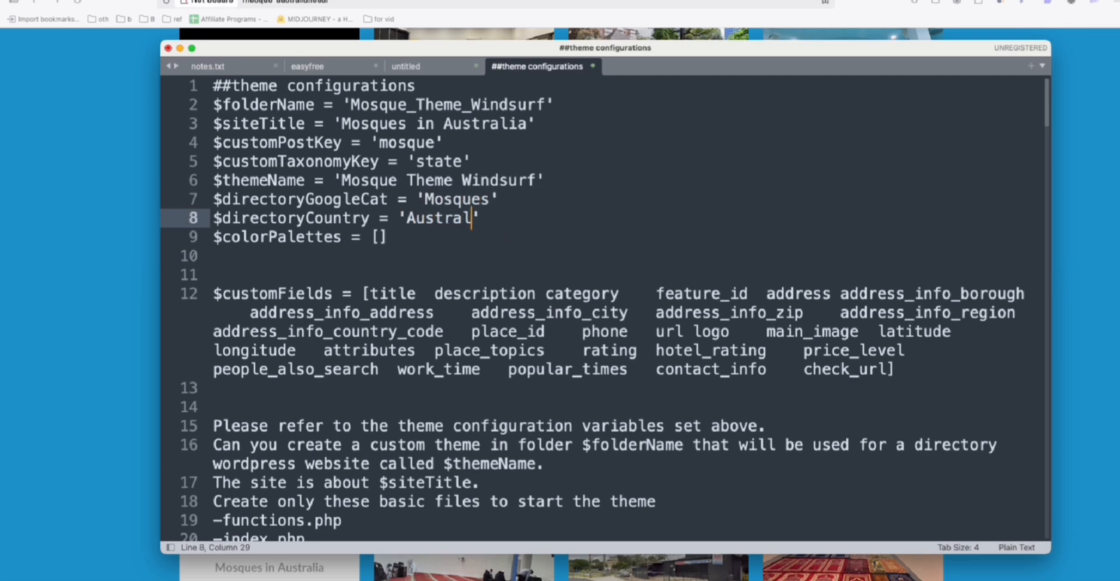
text(ia)
click(382, 237)
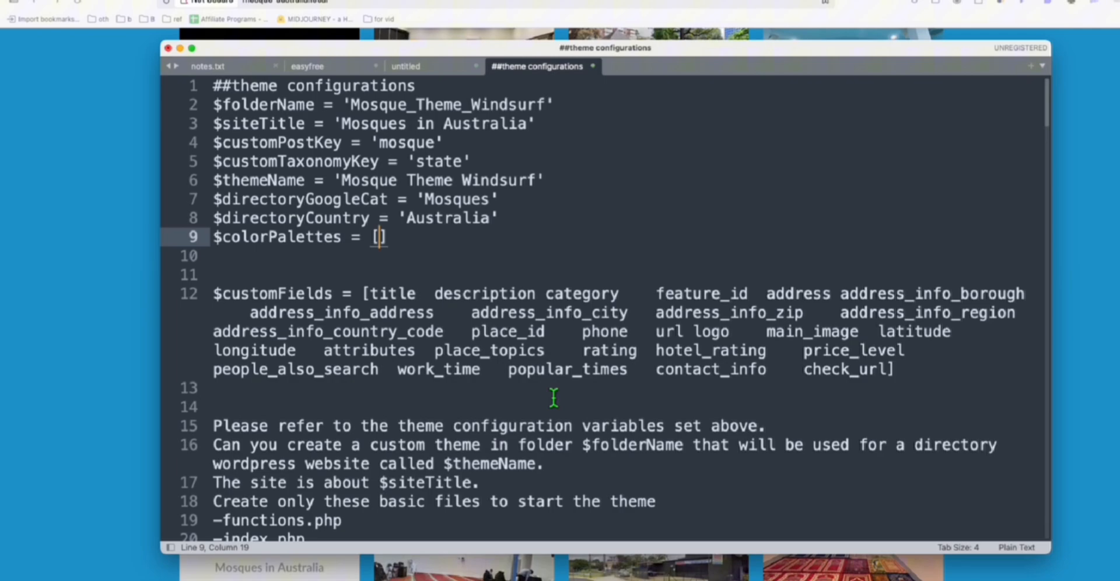
Step: Generate Coolors palettes until the green set D7F9F1, 7AA095, 40531B, 618B4A, AFBC88 appears
click(671, 10)
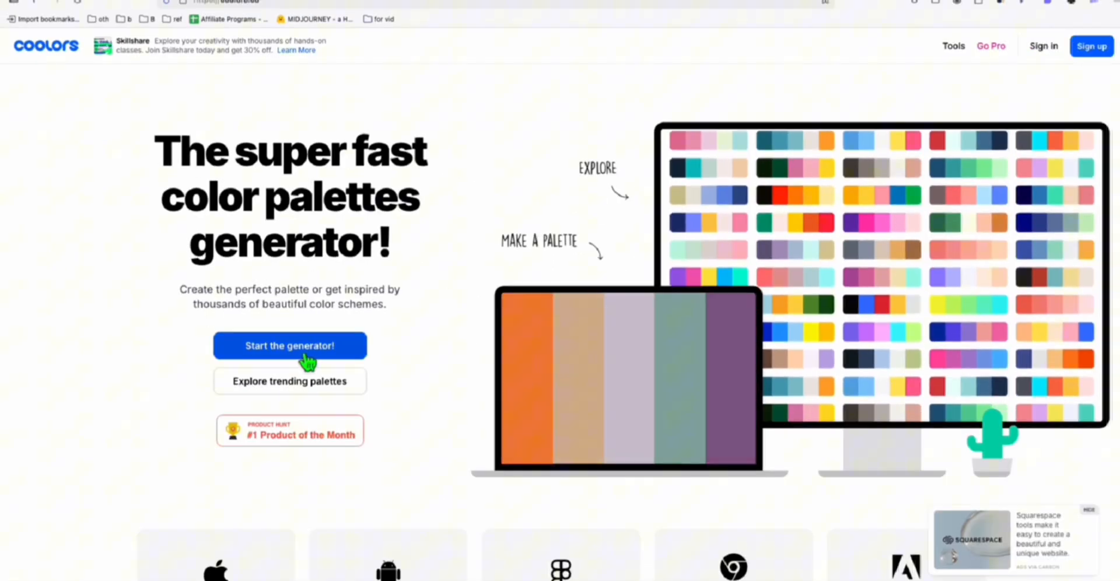
click(275, 358)
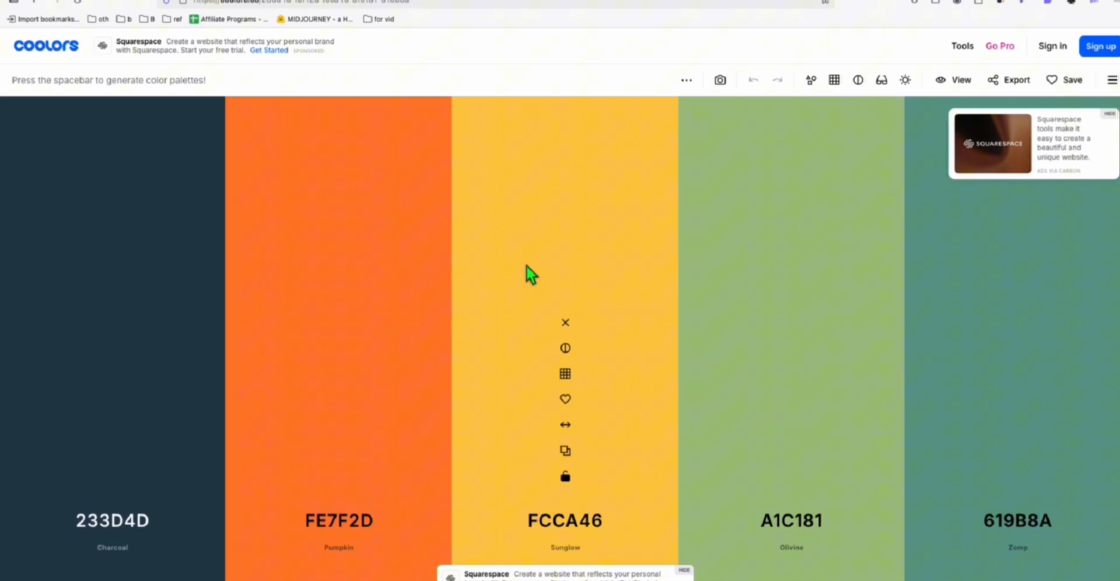
key(space)
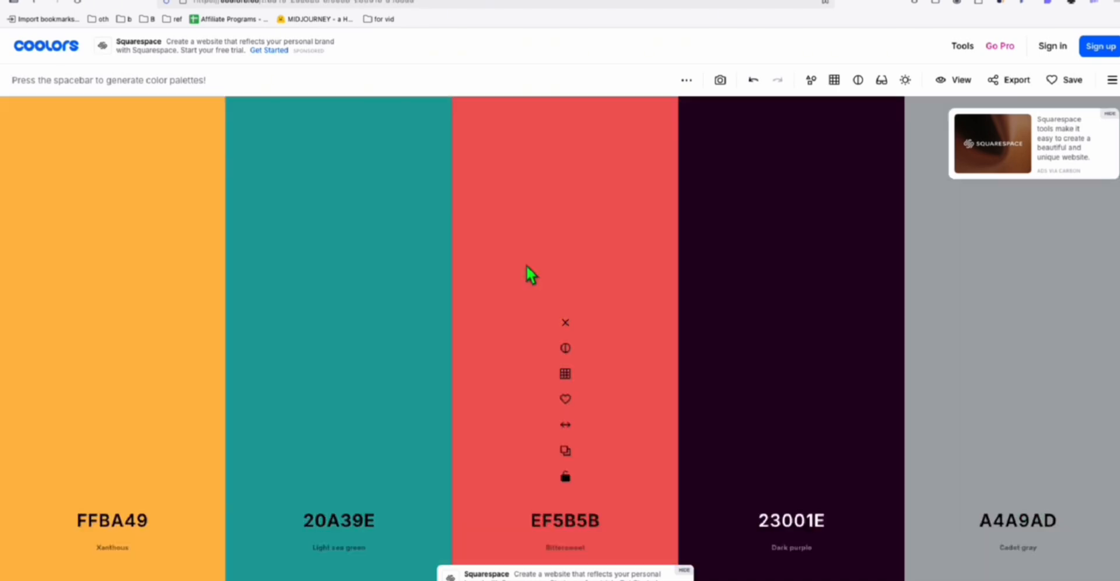
key(space)
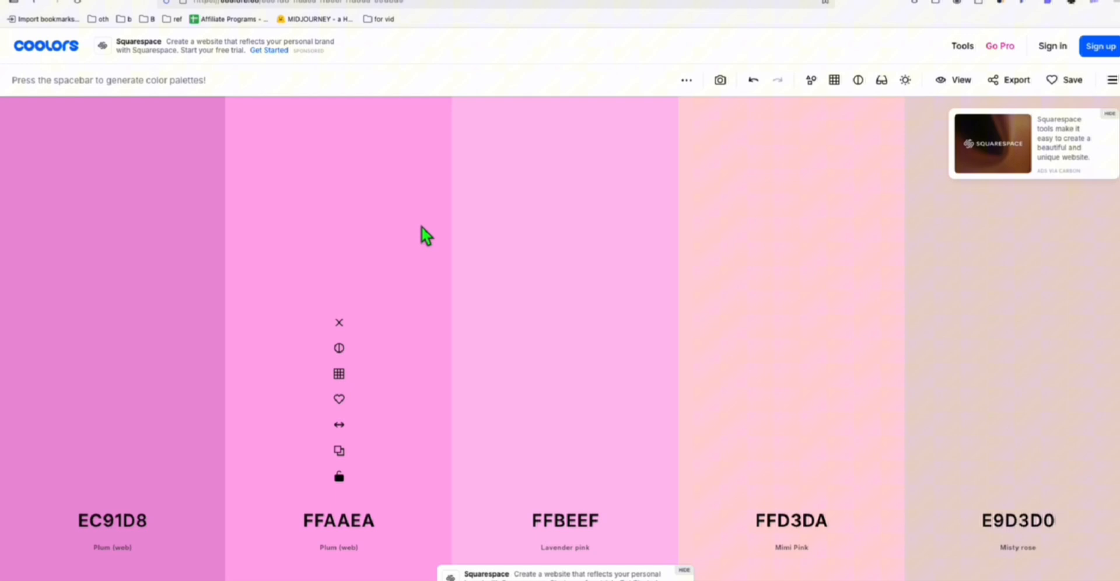
key(space)
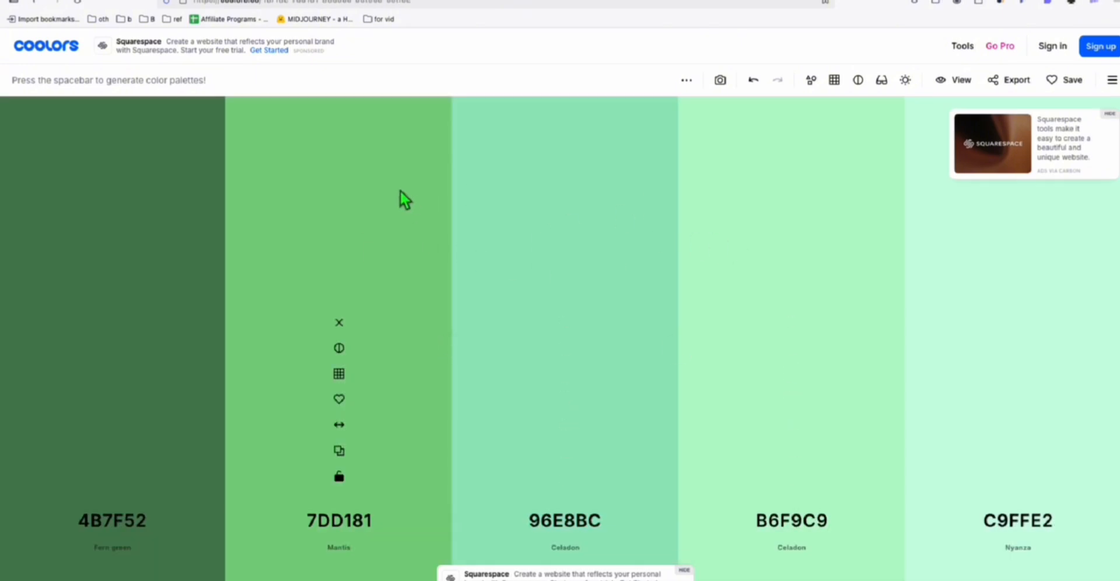
key(space)
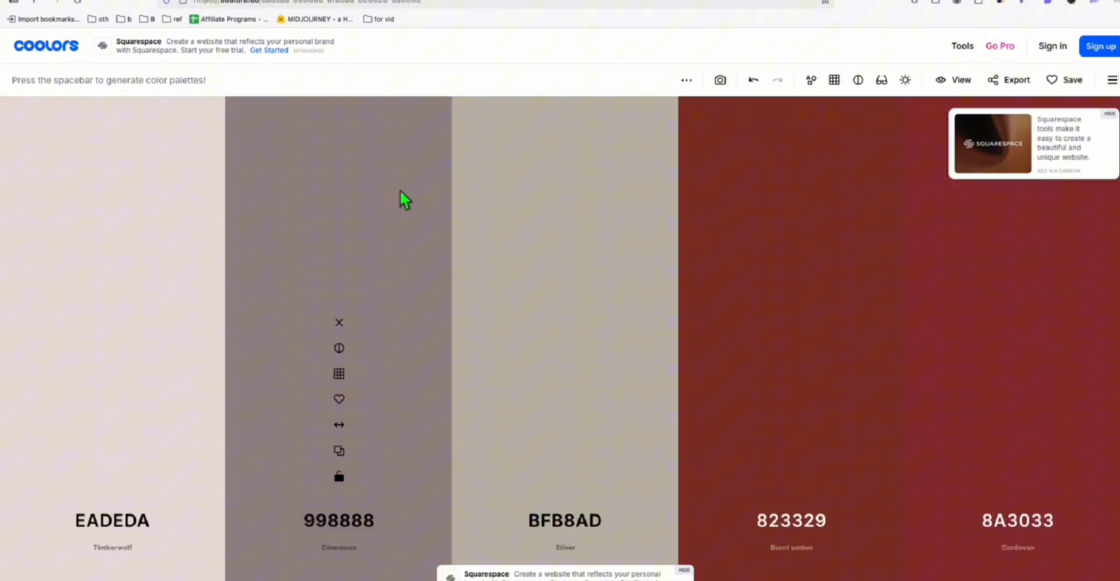
key(space)
key(space)
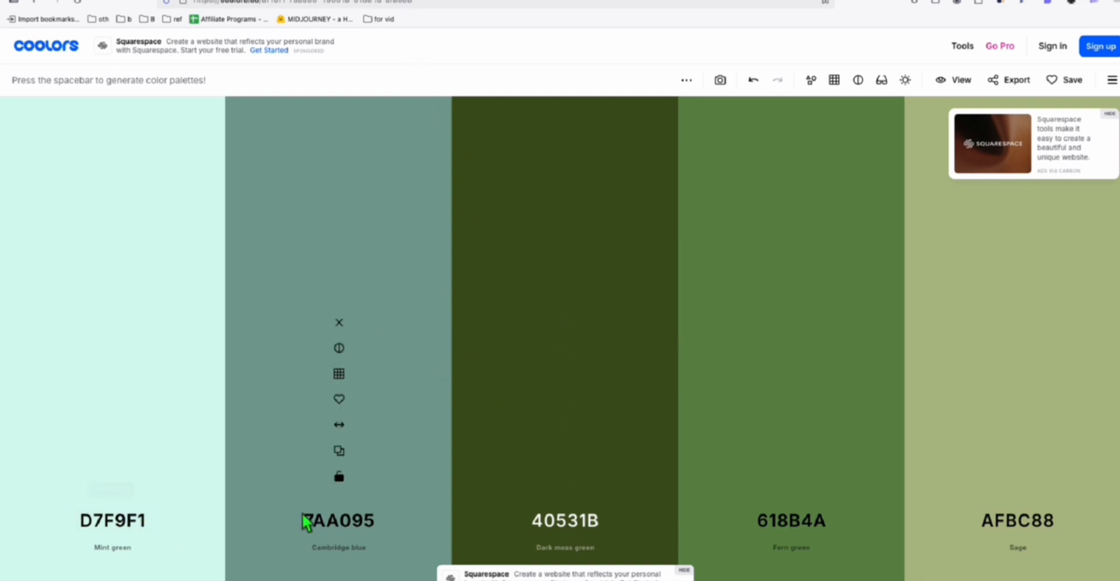
Step: Paste the palette hex codes #d7f9f1, #7AA095 and the rest into $colorPalettes on line 9
click(113, 521)
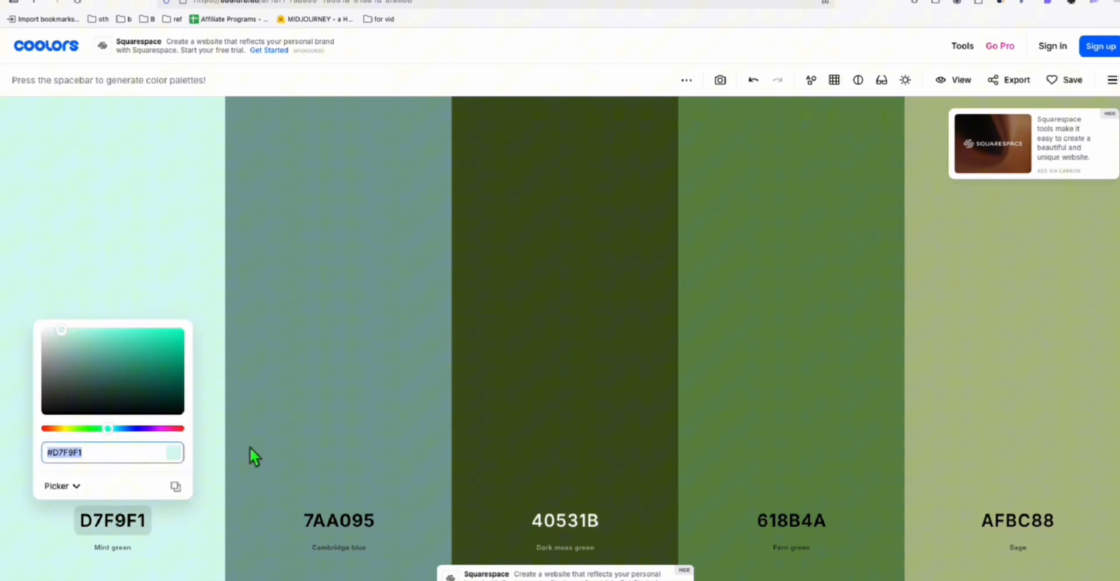
click(175, 486)
key(alt+Tab)
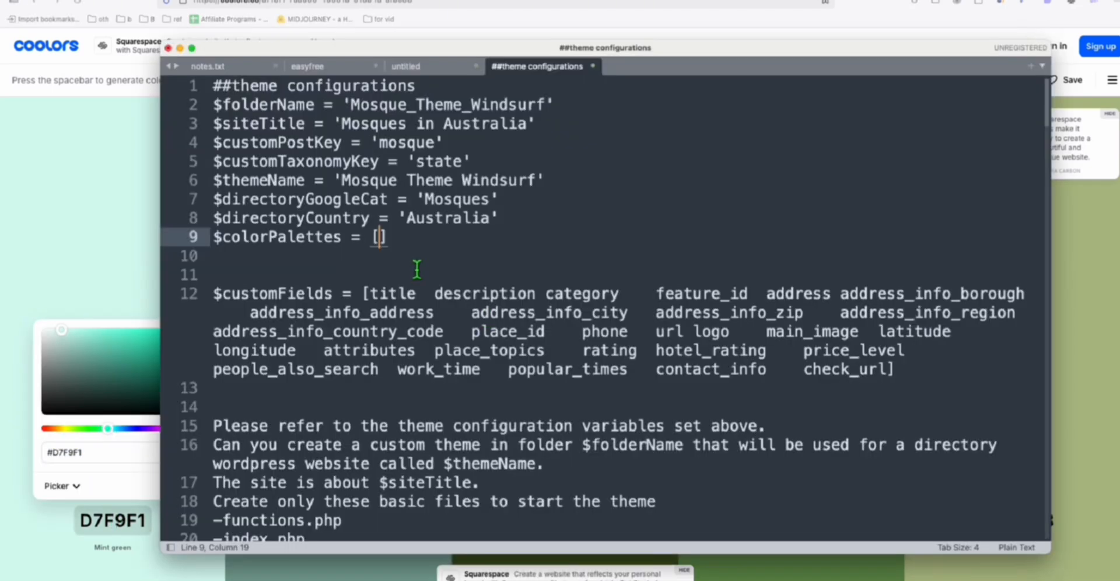
text(#v)
key(BackSpace)
key(ctrl+v)
text(,)
click(137, 270)
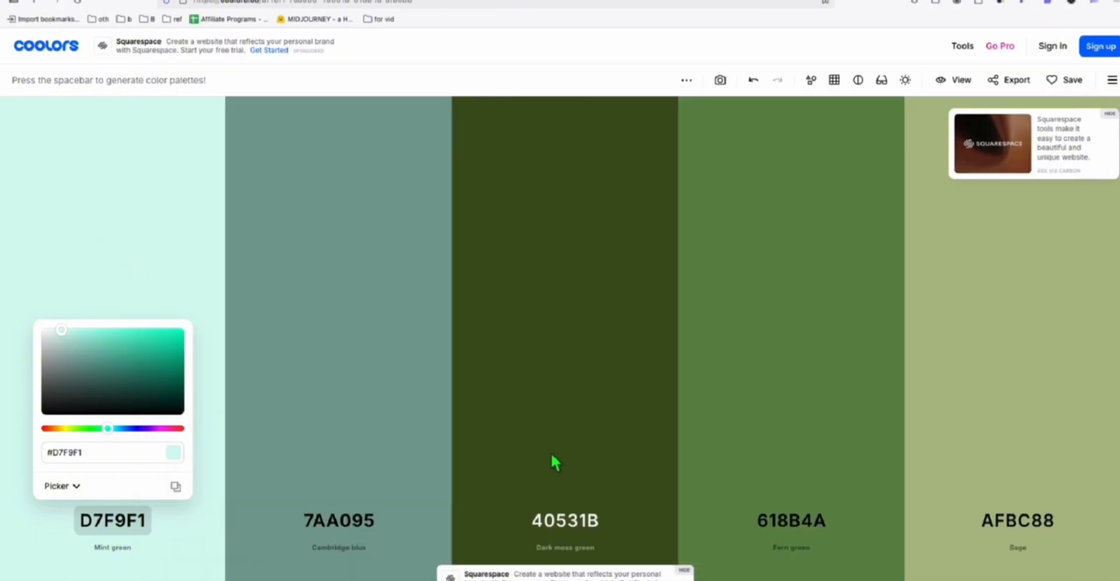
click(353, 525)
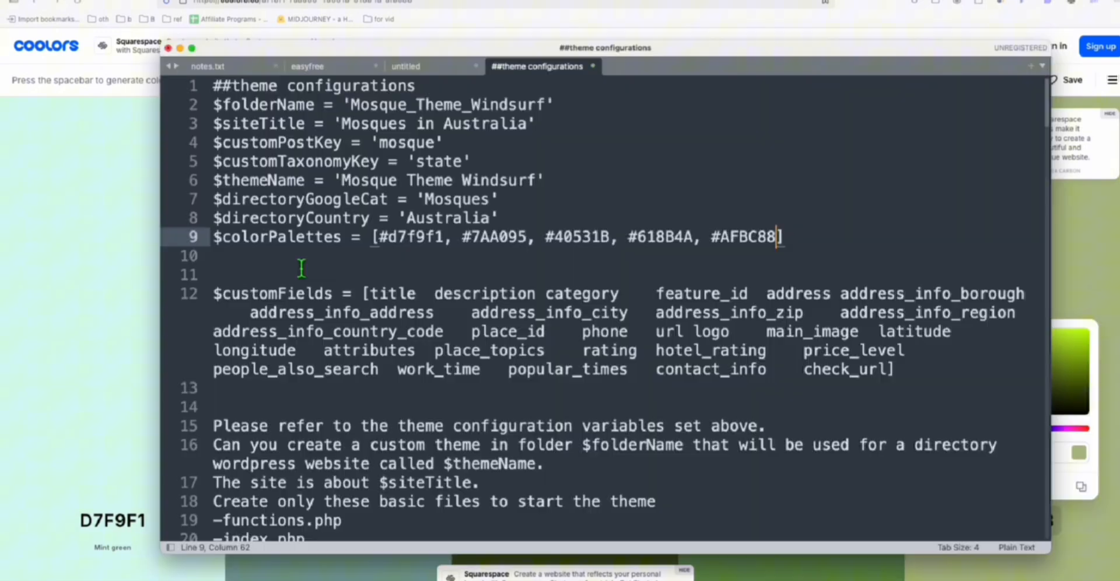
scroll(375, 259, down, 1)
scroll(386, 282, up, 1)
click(374, 277)
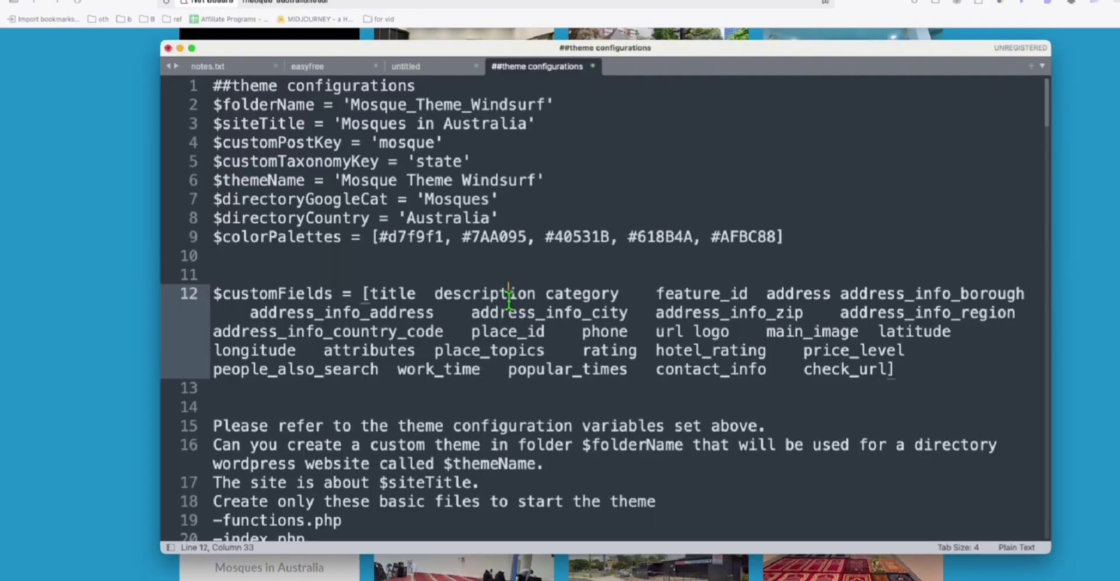
Step: Copy the whole configuration from Sublime Text into Cascade's prompt box in Windsurf
key(super+a)
right_click(349, 215)
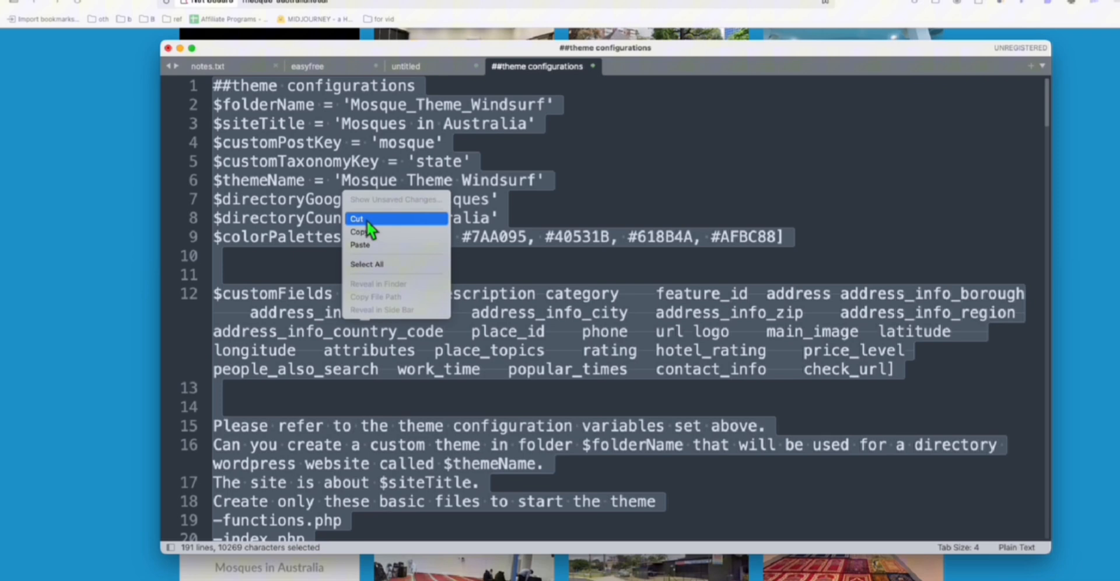
click(367, 233)
key(super+Tab)
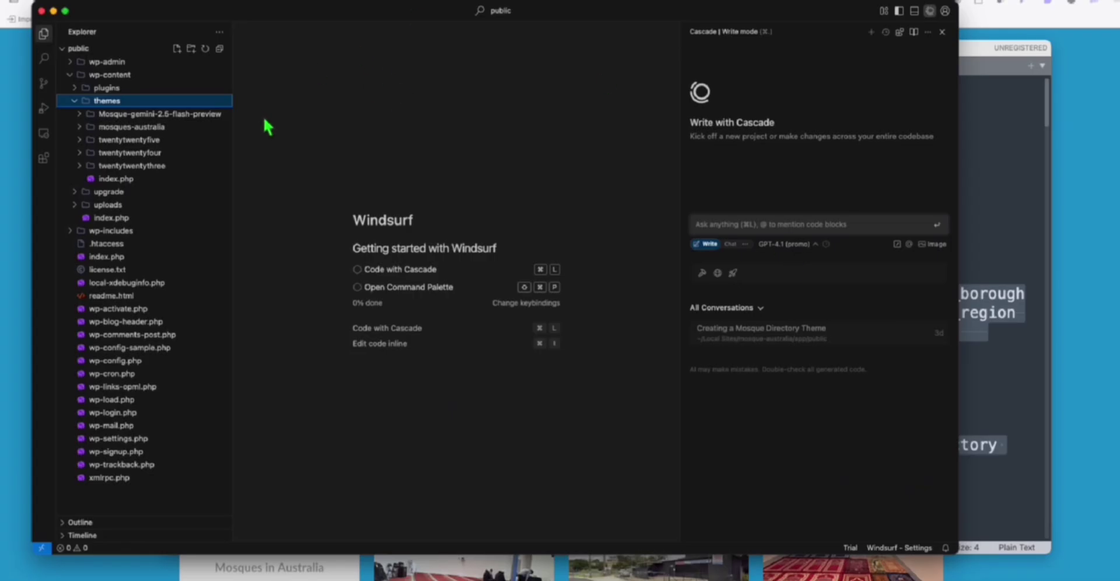
click(758, 225)
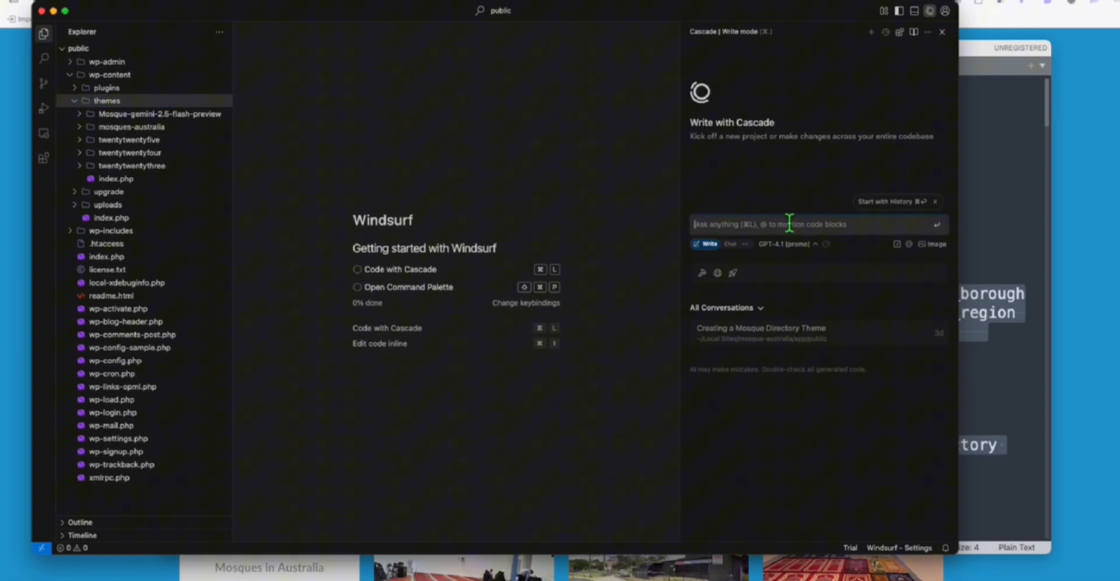
key(super+v)
Step: Append the basic theme-file instructions (lines 15–23) from Sublime Text to the Cascade prompt
key(super+Tab)
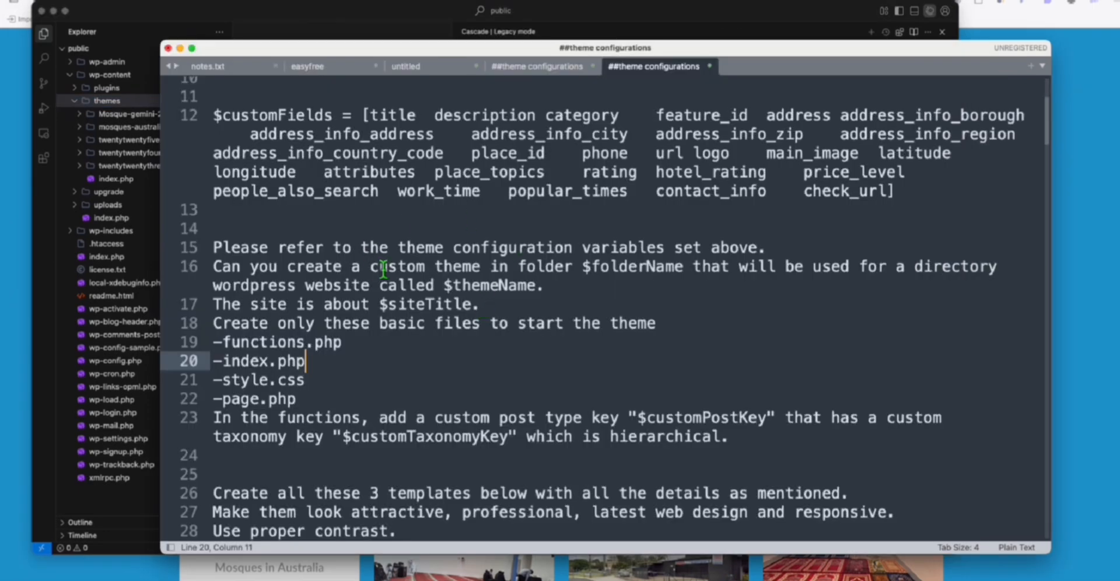
scroll(382, 268, up, 5)
scroll(405, 229, down, 3)
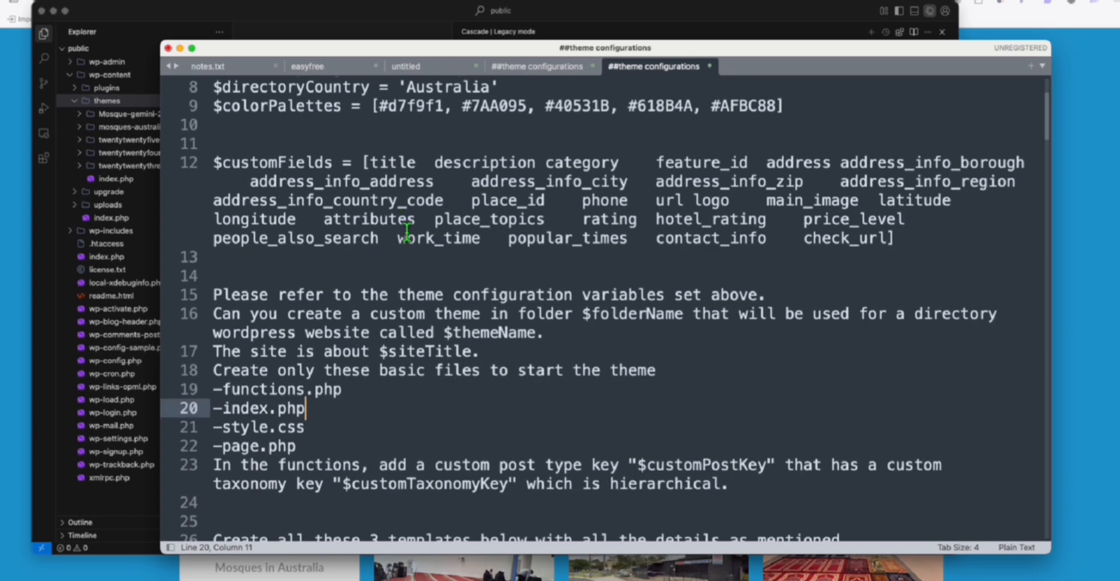
key(super+Tab)
key(super+Tab)
key(super+Tab)
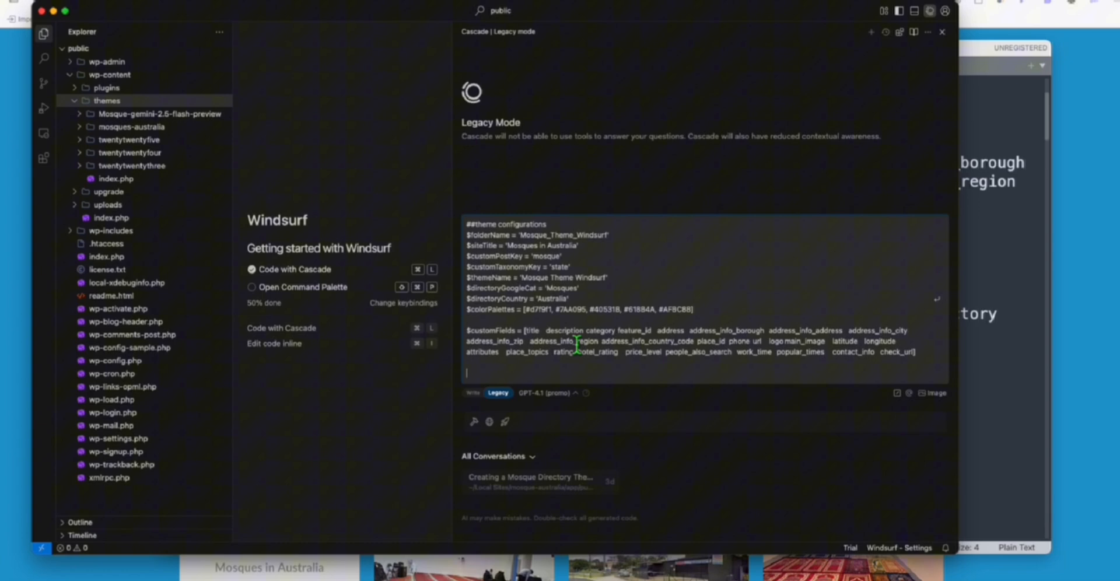
click(541, 379)
key(super+Tab)
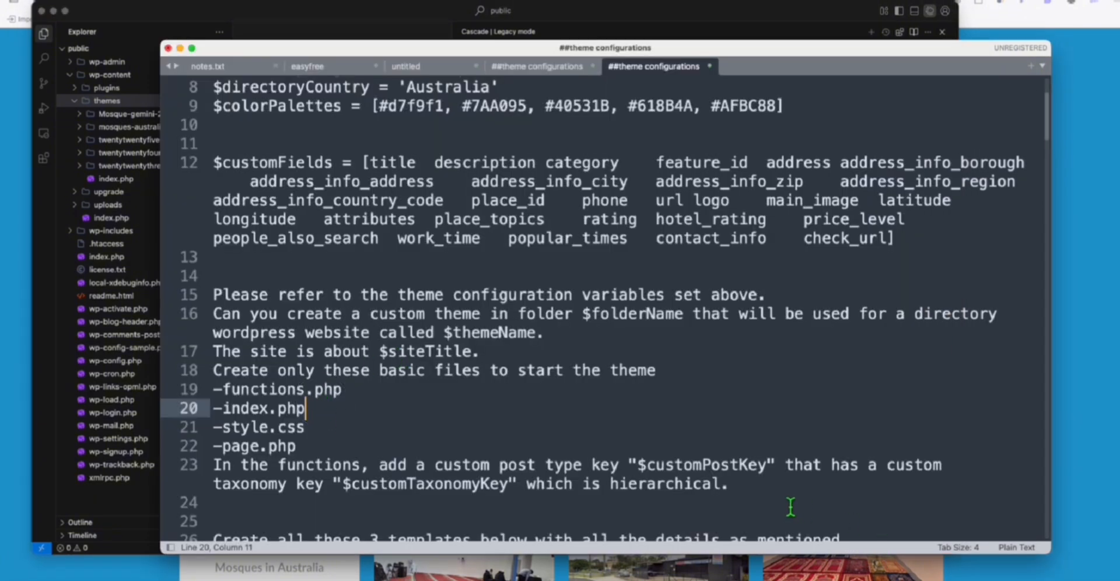
mouse_move(741, 484)
mouse_down()
mouse_move(309, 390)
mouse_move(213, 294)
mouse_up()
key(super+c)
scroll(317, 319, down, 1)
key(super+Tab)
key(super+v)
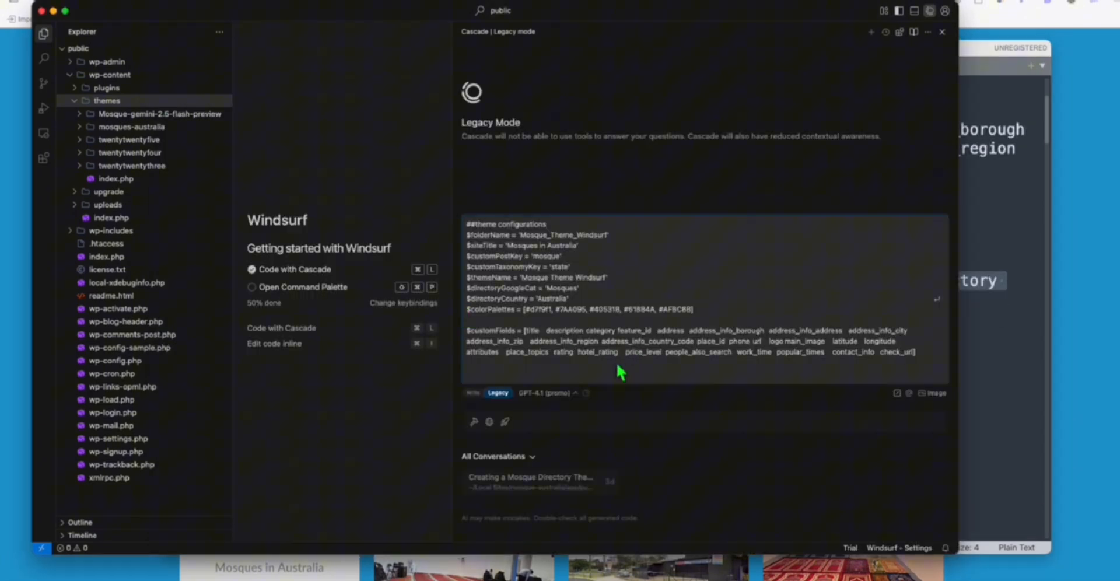
key(super+Tab)
scroll(419, 346, down, 2)
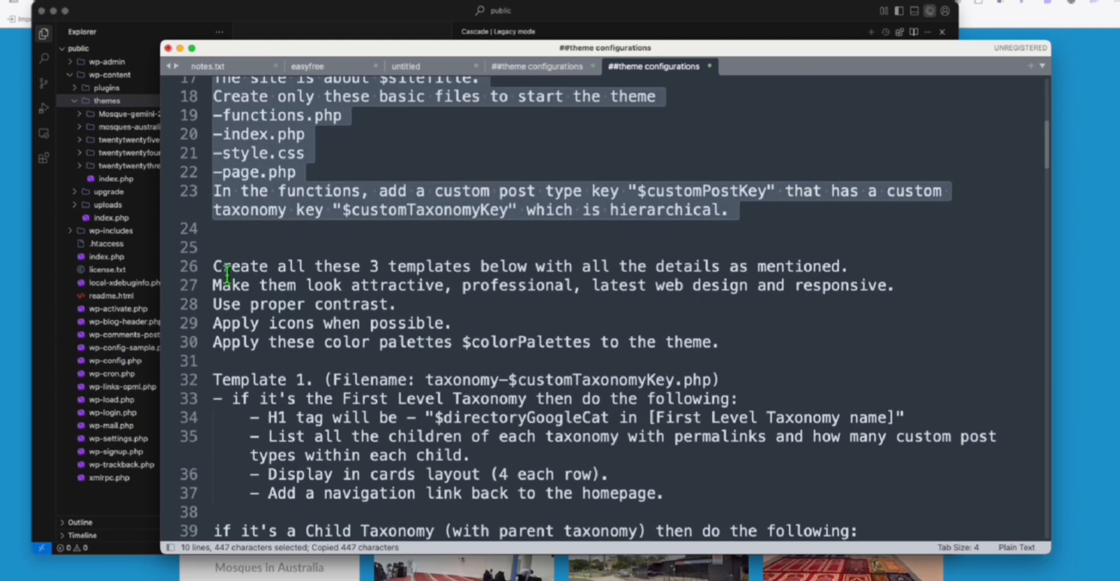
scroll(237, 297, down, 3)
scroll(243, 305, down, 12)
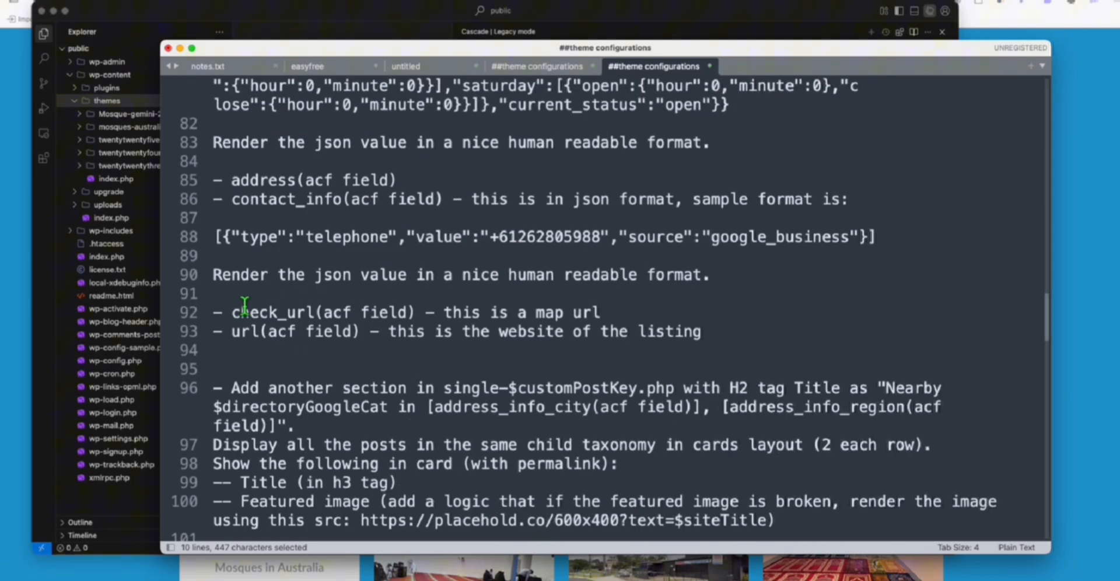
key(super+Tab)
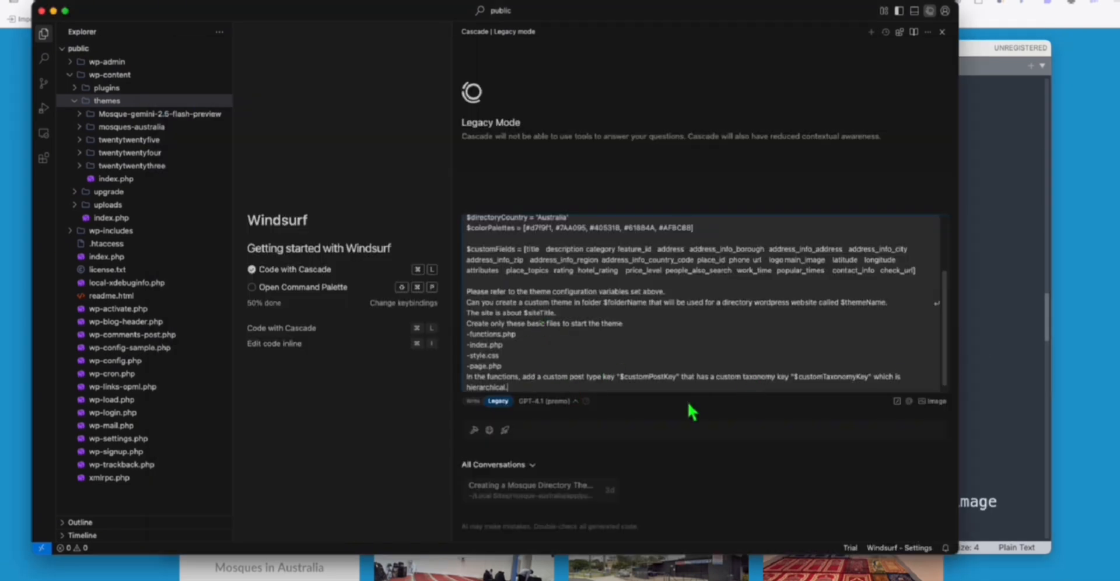
Step: Send the prompt so Cascade builds Mosque_Theme_Windsurf and accept the generated style.css changes
click(936, 304)
click(405, 64)
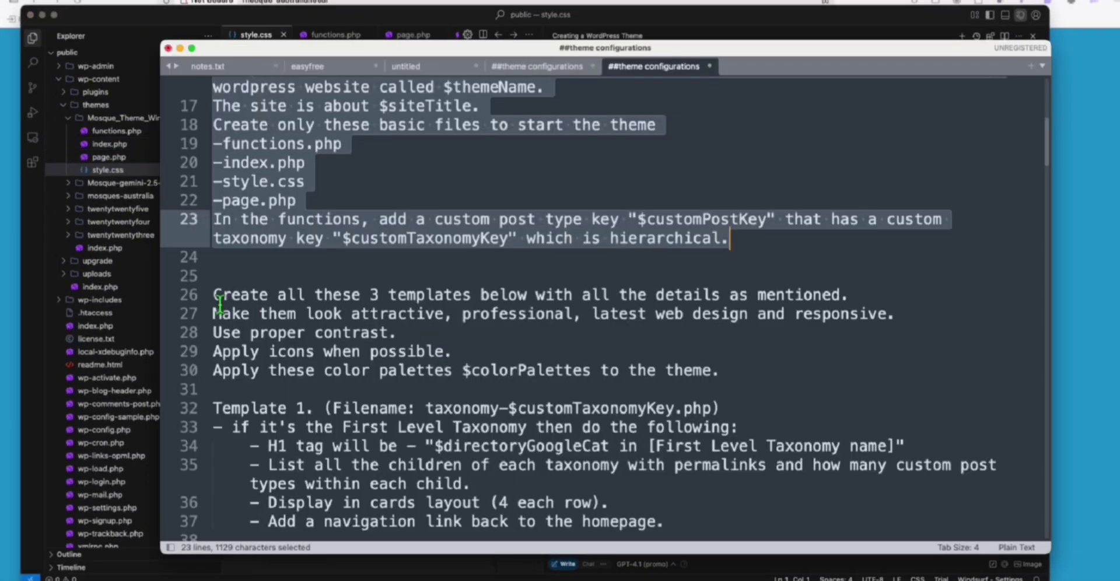
click(242, 298)
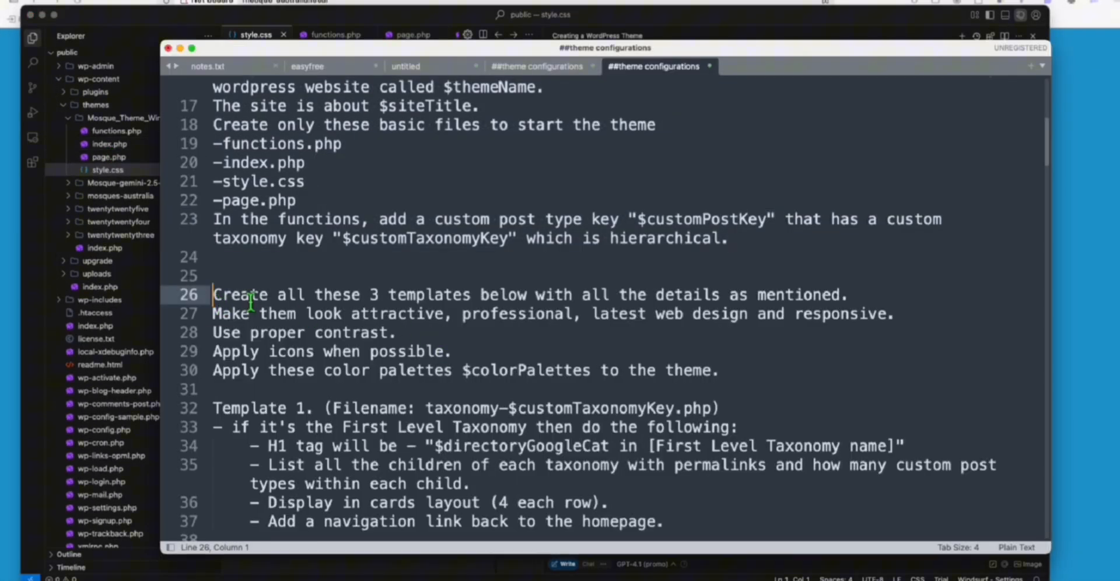
scroll(254, 298, down, 10)
scroll(255, 298, down, 10)
scroll(259, 297, down, 8)
scroll(263, 299, down, 8)
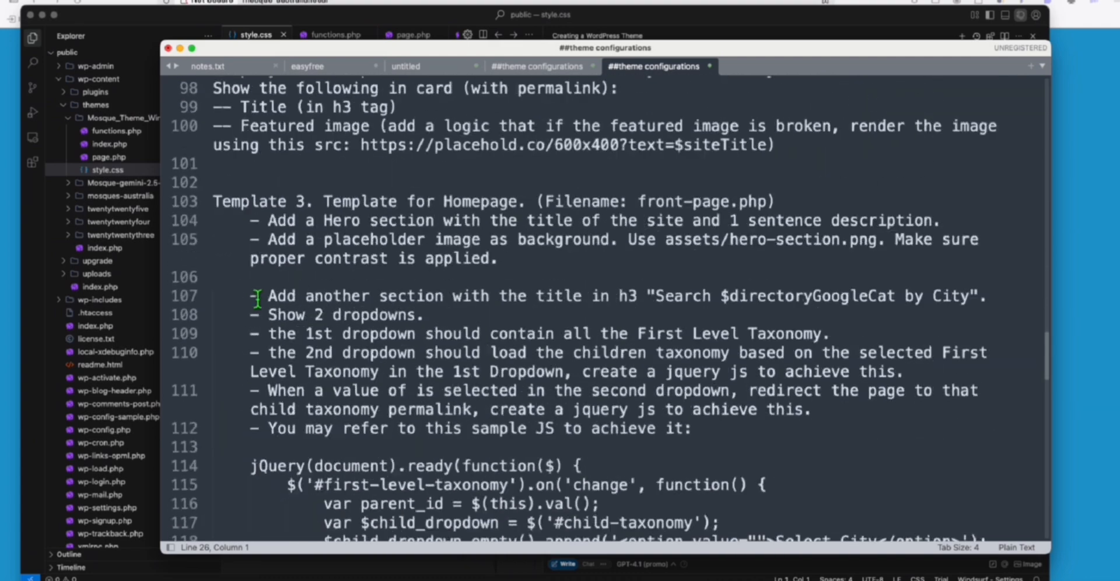
scroll(267, 301, down, 10)
scroll(272, 302, down, 6)
key(super+a)
key(super+c)
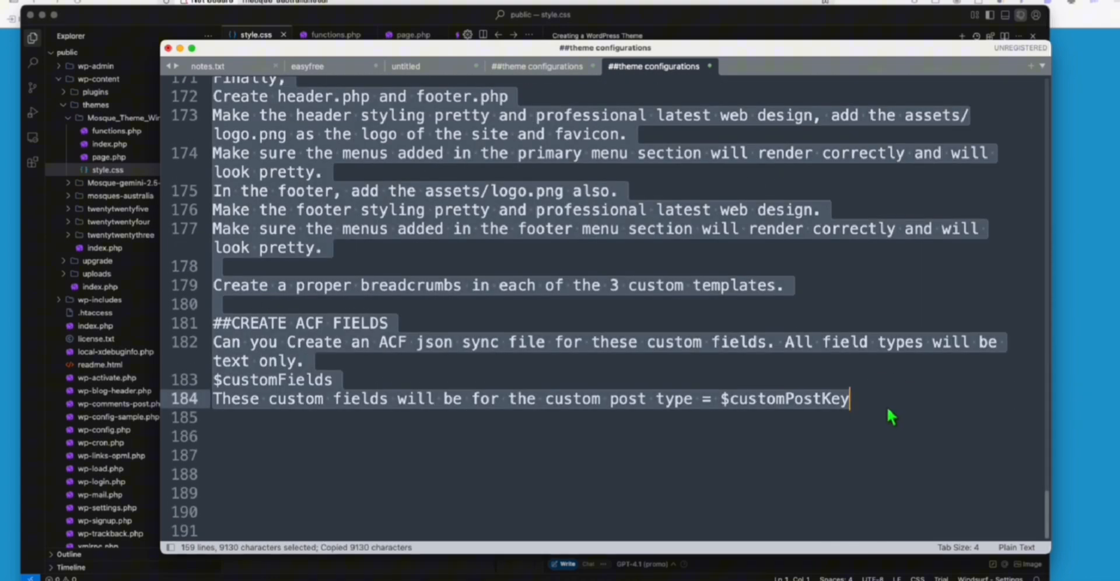
key(super+Tab)
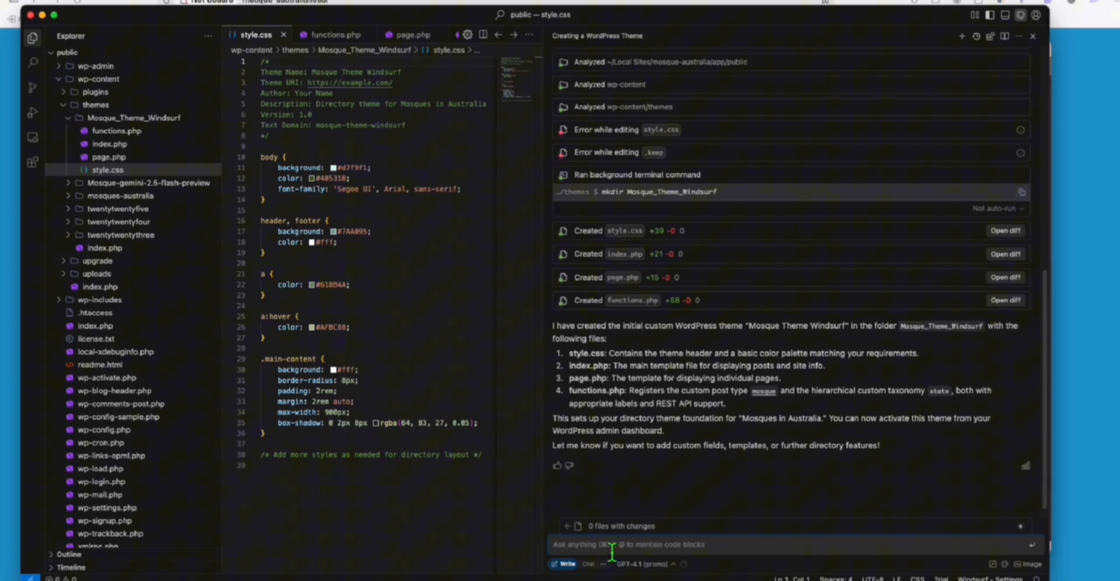
key(super+Tab)
scroll(438, 387, up, 4)
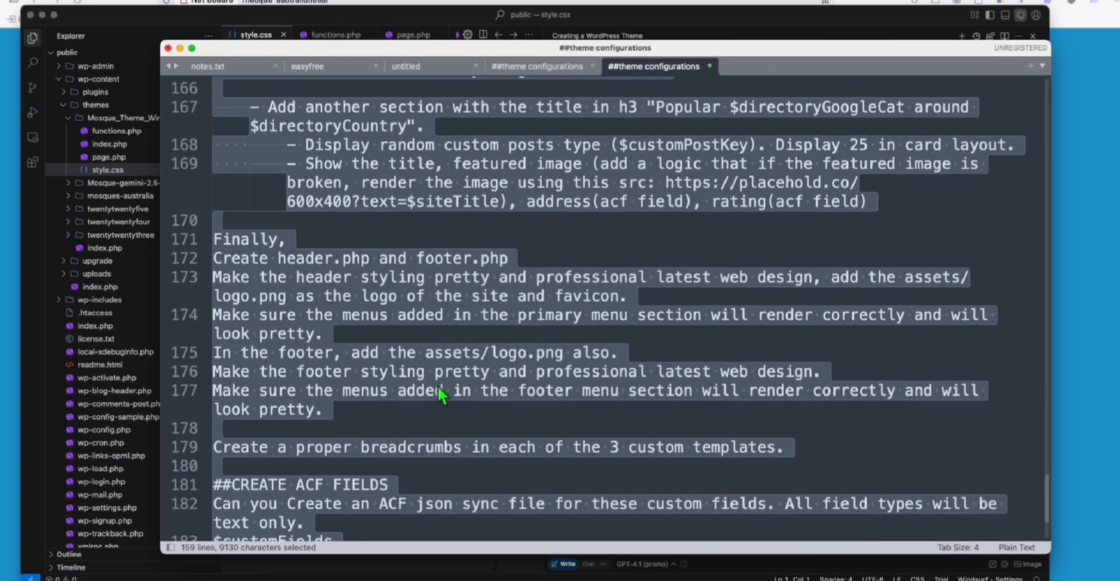
scroll(438, 386, up, 1)
Step: Copy the template instructions starting at line 26 from Sublime Text for the next Cascade prompt
click(878, 231)
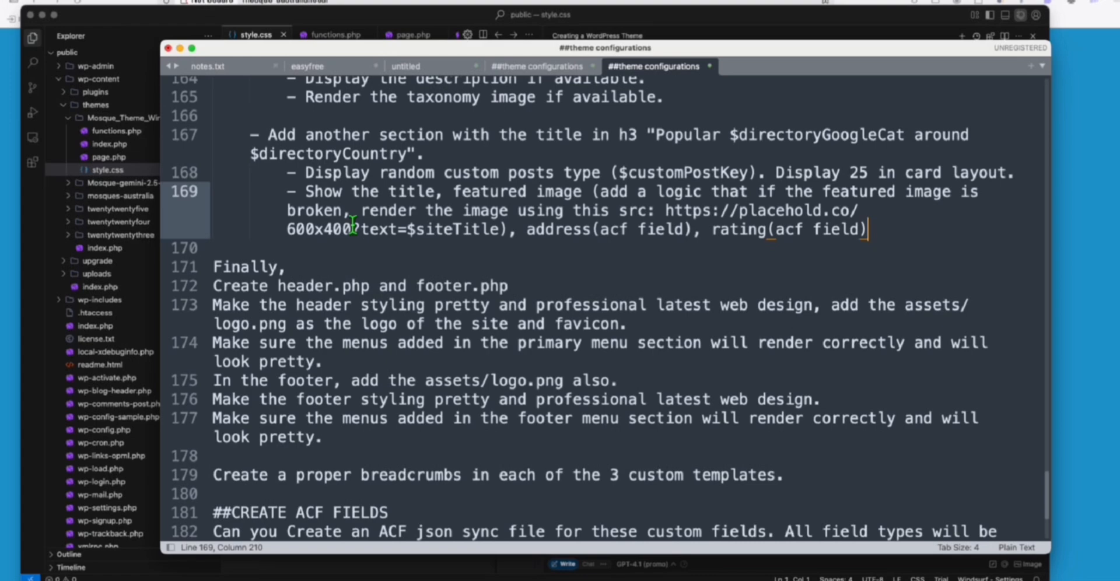
scroll(355, 226, up, 10)
scroll(316, 281, up, 15)
scroll(300, 306, up, 5)
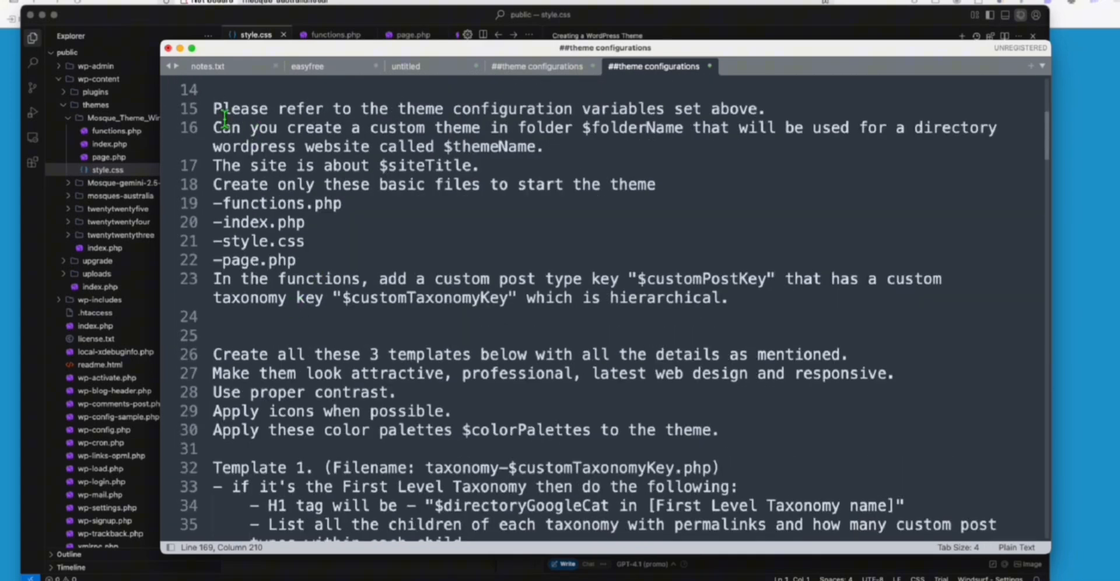
shift+click(217, 359)
right_click(277, 371)
click(325, 405)
key(super+Tab)
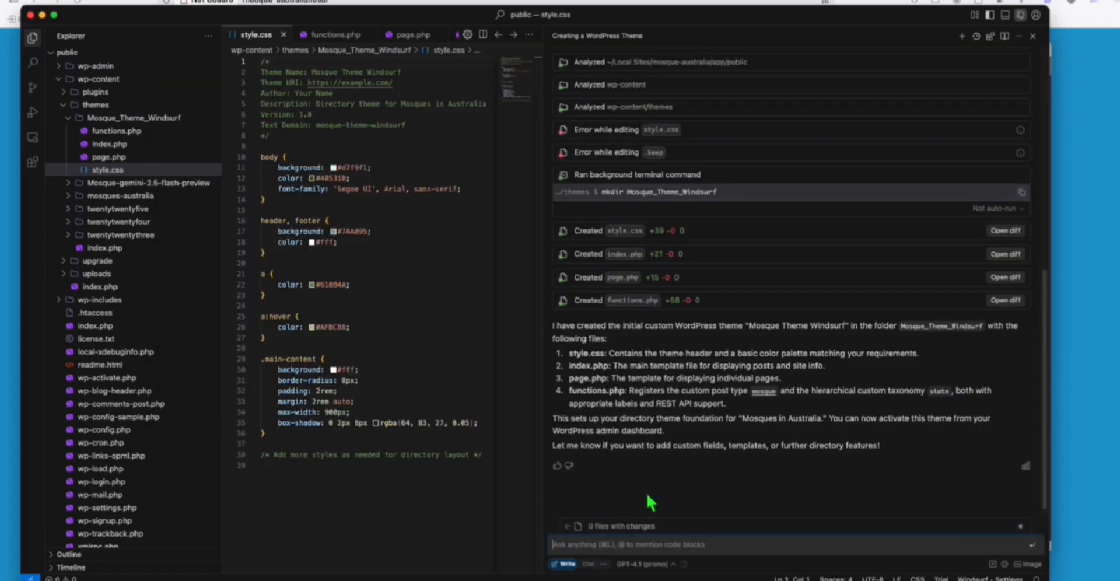
key(super+Tab)
click(213, 359)
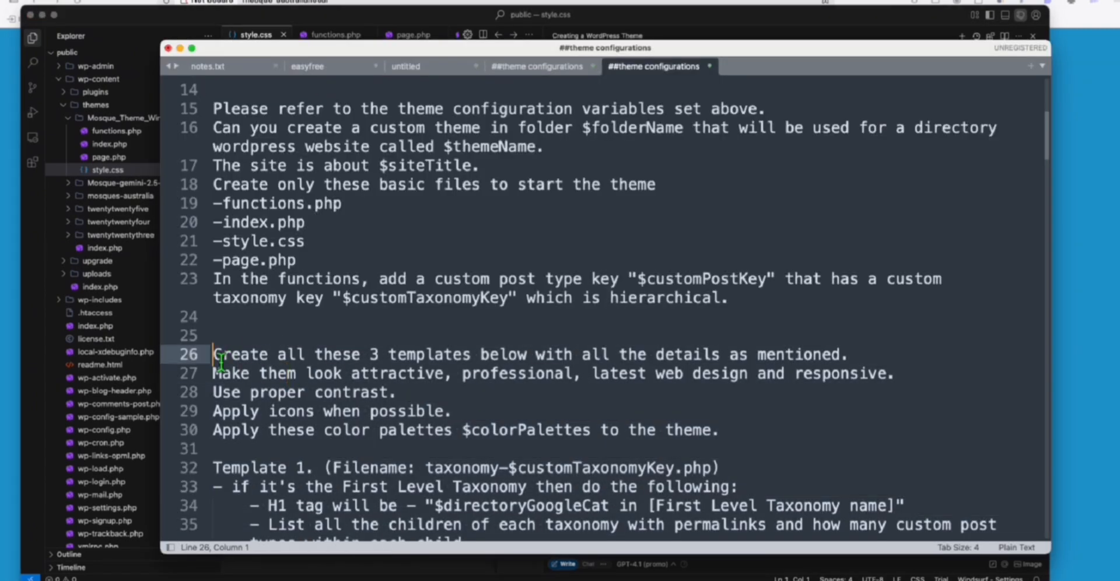
scroll(300, 340, down, 5)
scroll(300, 340, down, 5)
scroll(301, 263, down, 5)
scroll(303, 175, down, 5)
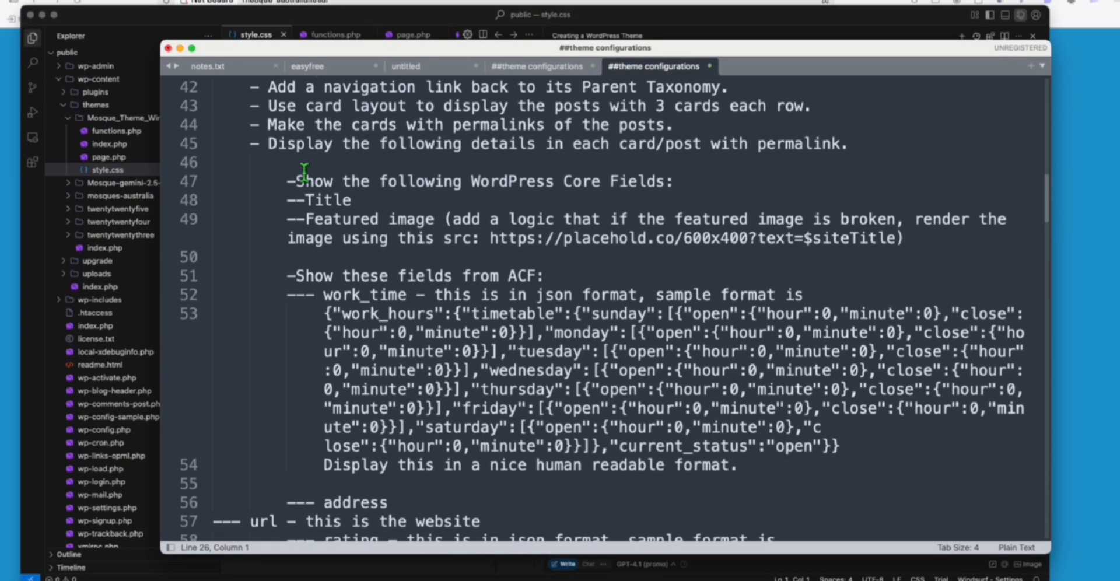
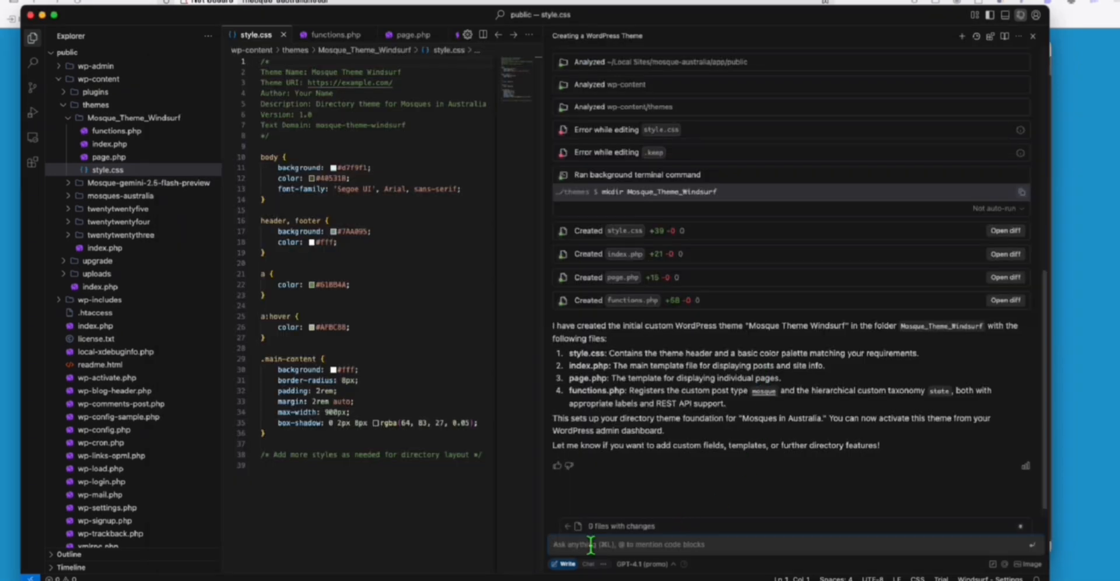
Step: Send the single-mosque.php template prompt to Cascade, then paste the next instructions from the notes
key(ctrl+v)
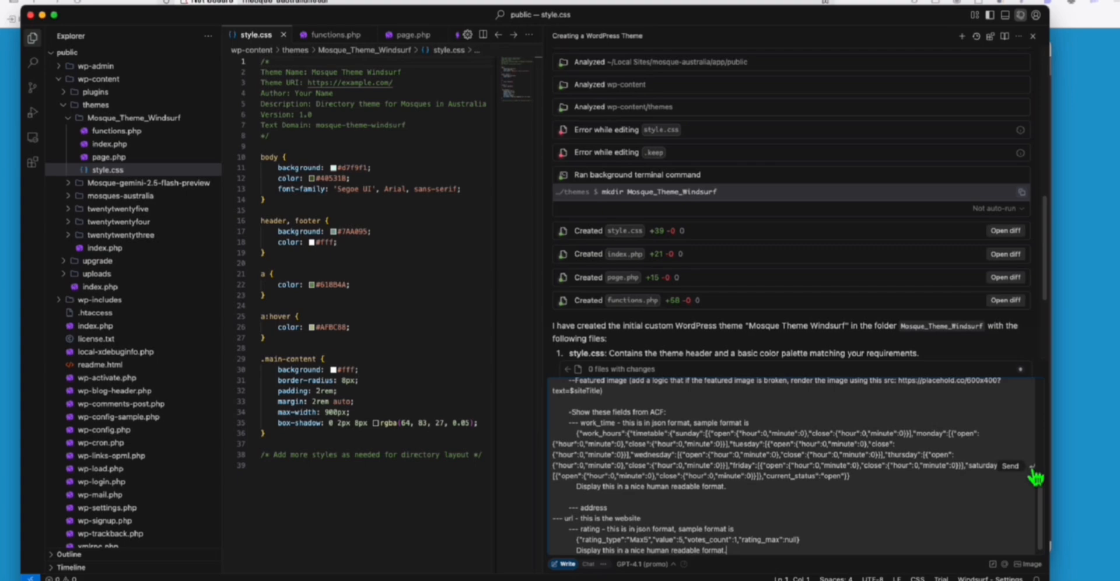
click(1038, 479)
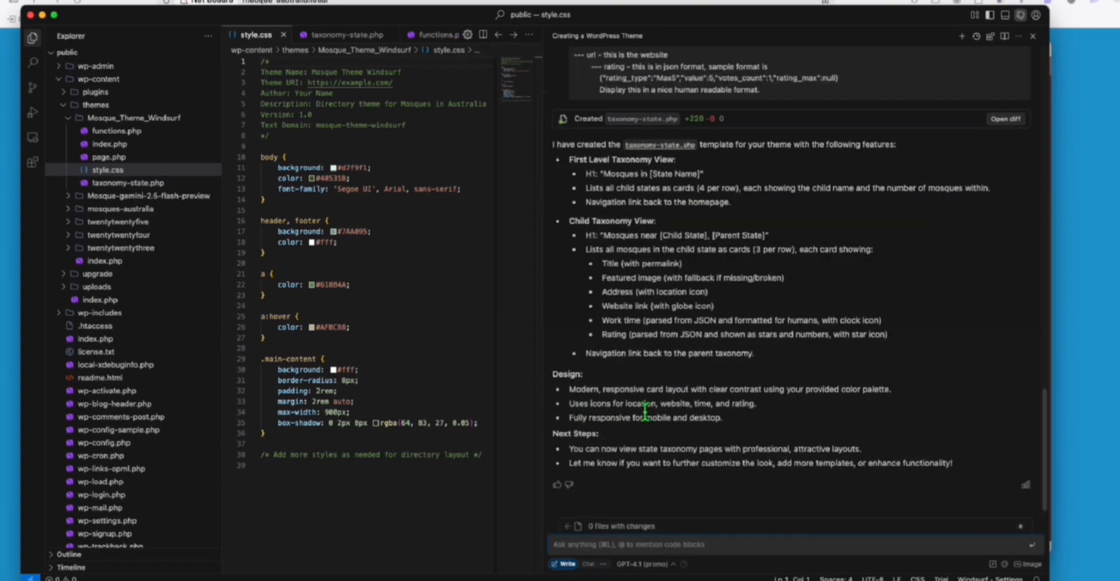
key(super+Tab)
click(259, 409)
scroll(279, 381, down, 10)
scroll(279, 380, down, 8)
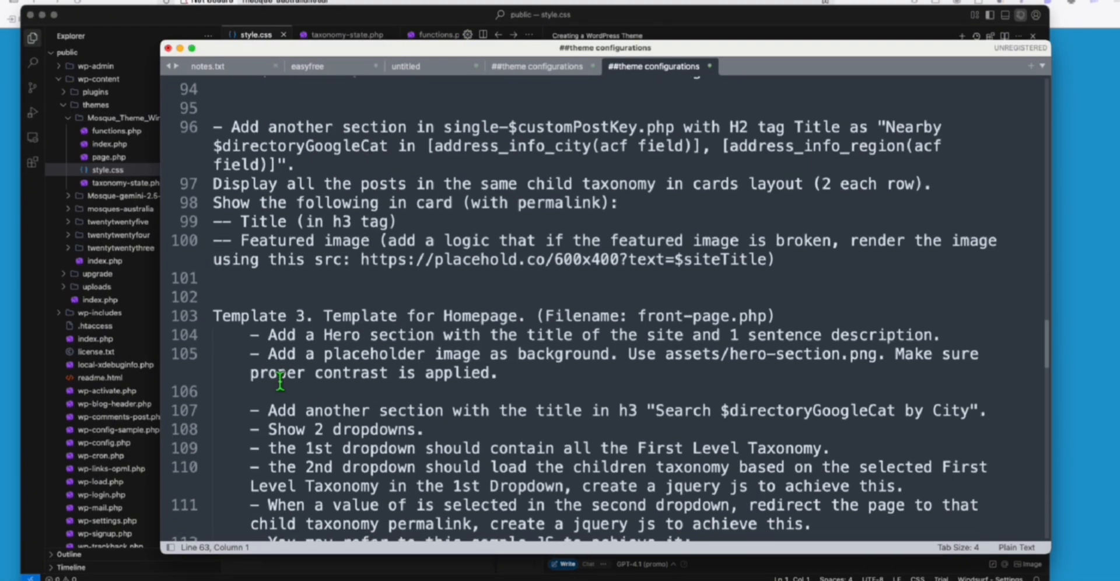
scroll(278, 380, down, 6)
scroll(279, 380, down, 6)
scroll(278, 380, down, 5)
scroll(279, 381, down, 5)
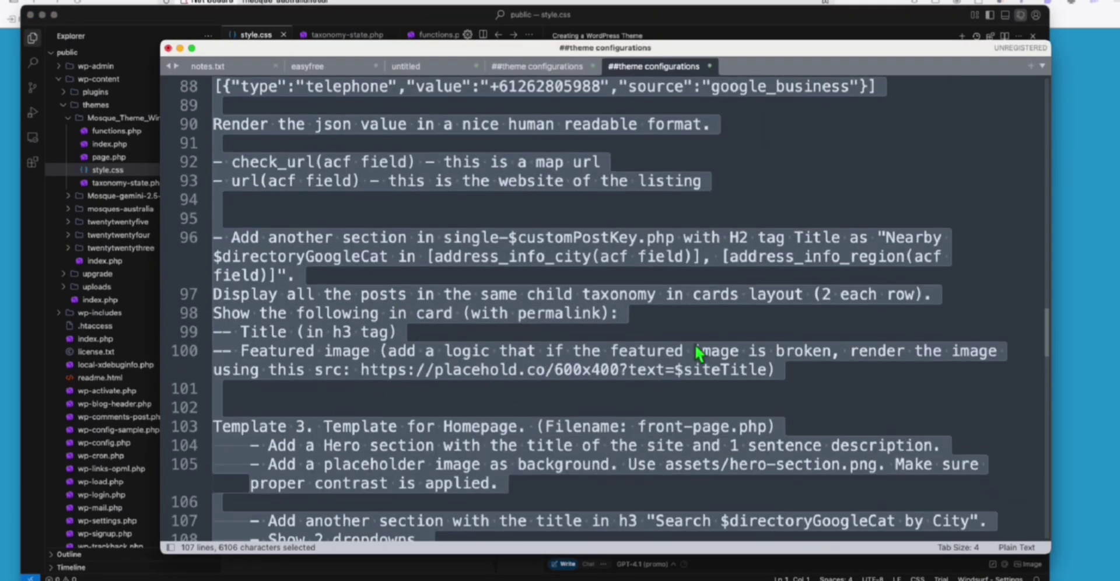
click(695, 344)
scroll(695, 345, up, 5)
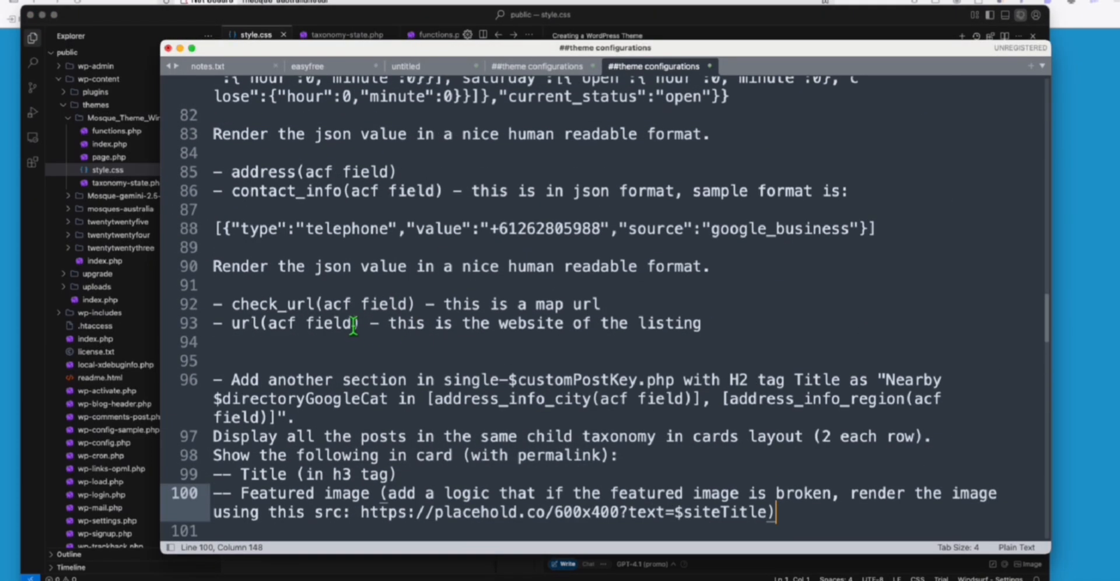
scroll(695, 344, up, 5)
scroll(305, 284, up, 5)
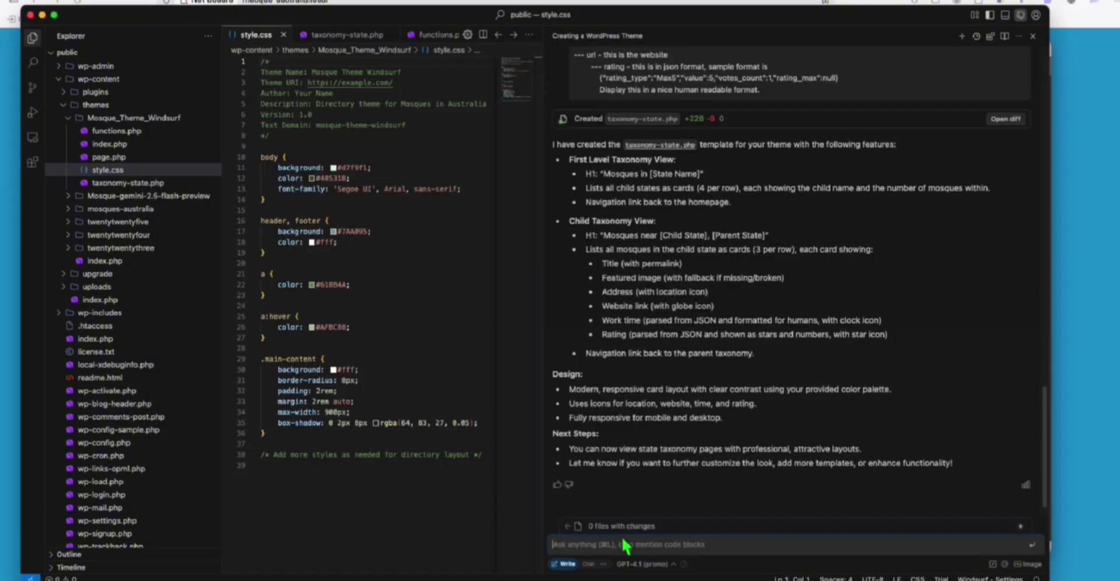
key(ctrl+v)
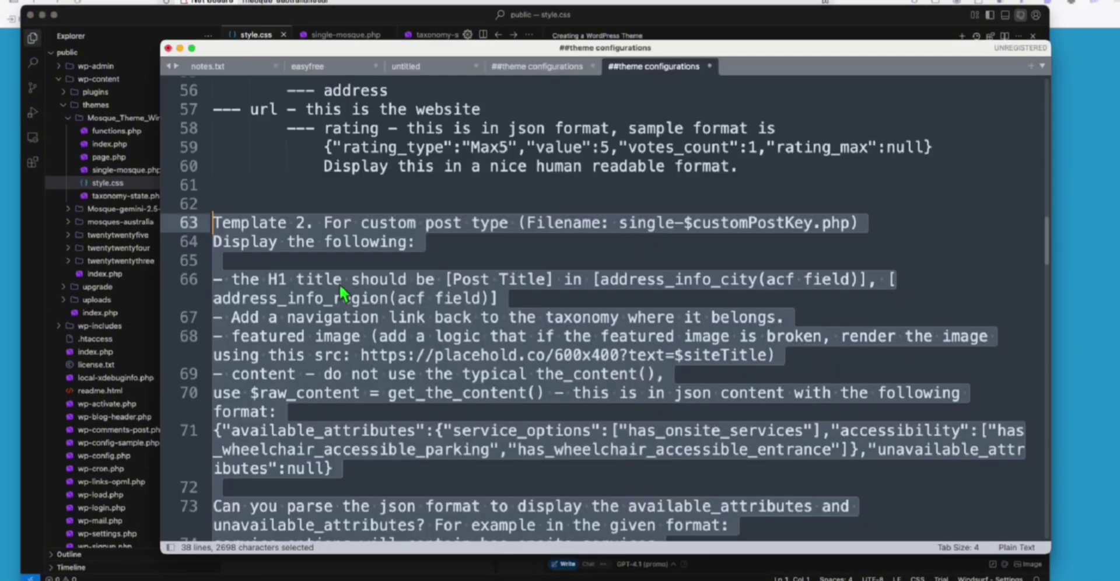
scroll(339, 283, down, 5)
scroll(322, 277, down, 8)
Step: Copy the homepage, header/footer and breadcrumbs instructions (lines 103–179) and hand them to Cascade
click(285, 181)
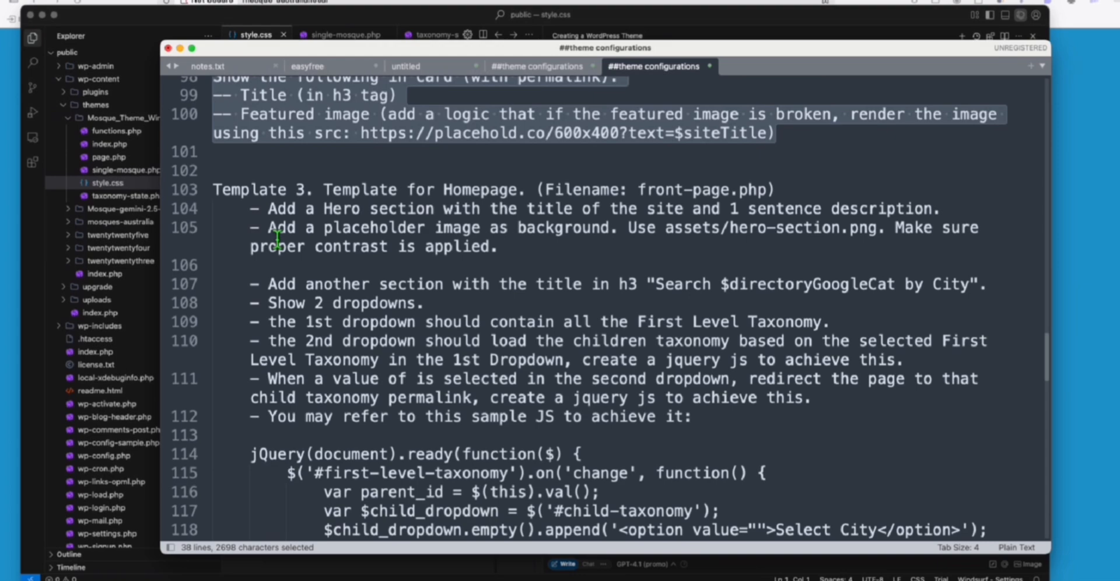
scroll(284, 241, down, 10)
scroll(284, 241, down, 1)
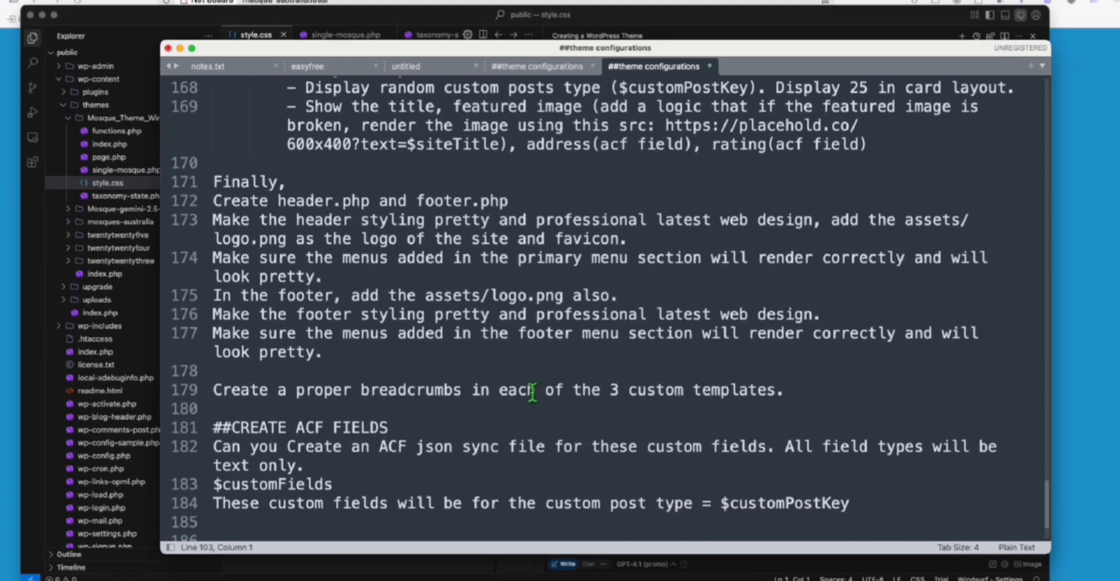
scroll(532, 391, down, 2)
shift+click(785, 302)
key(super+c)
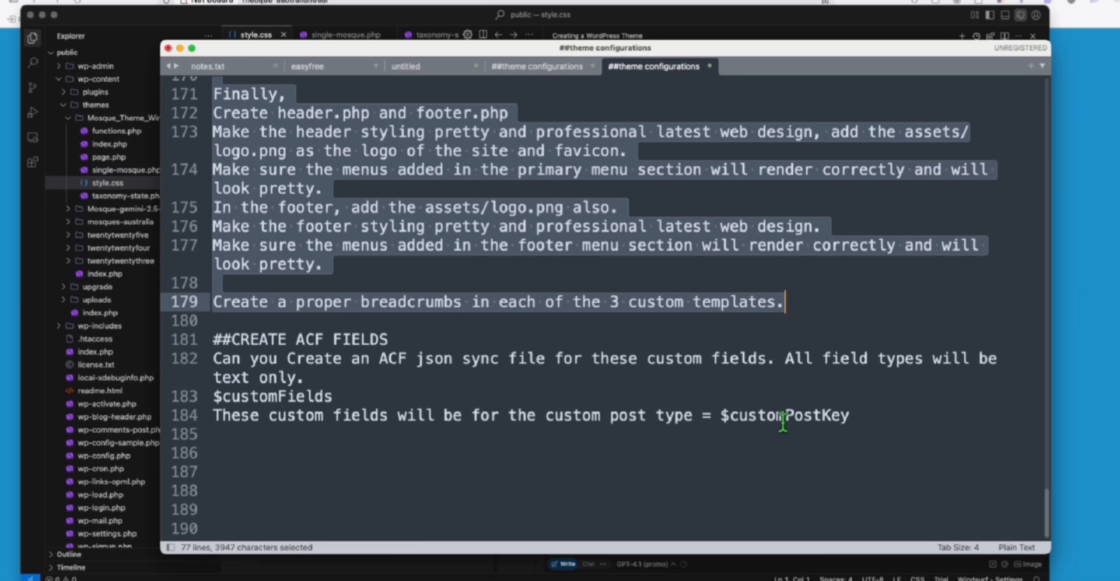
key(super+Tab)
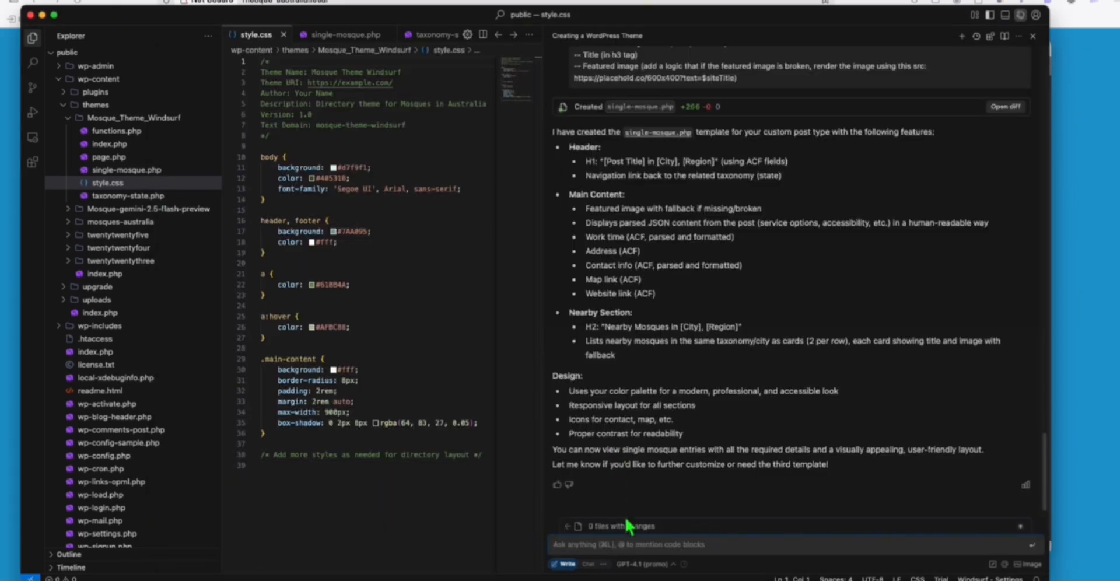
key(super+Tab)
scroll(491, 394, up, 5)
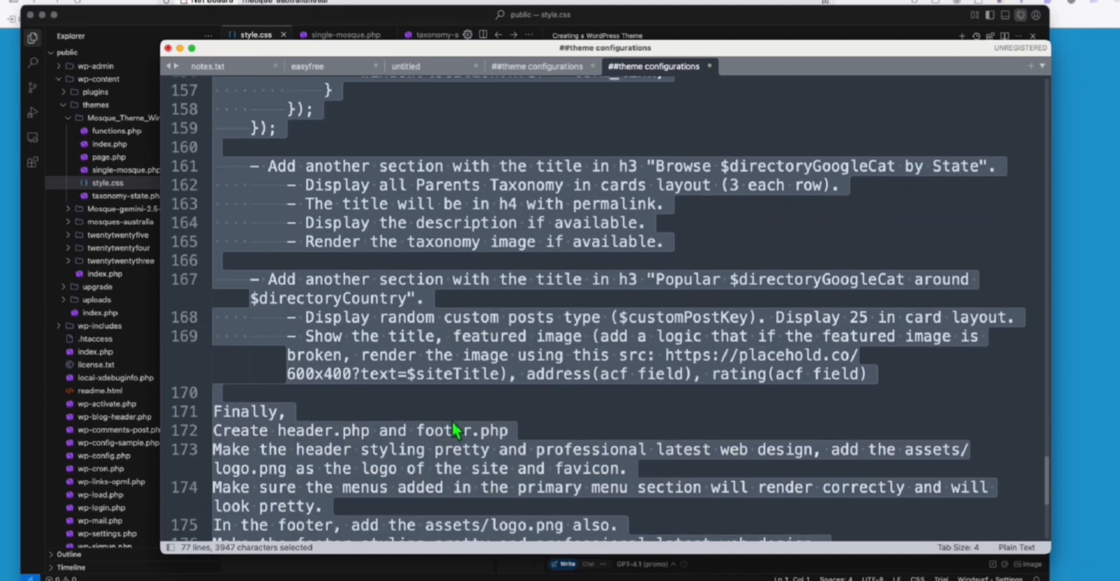
click(915, 374)
scroll(561, 351, up, 10)
scroll(561, 350, up, 10)
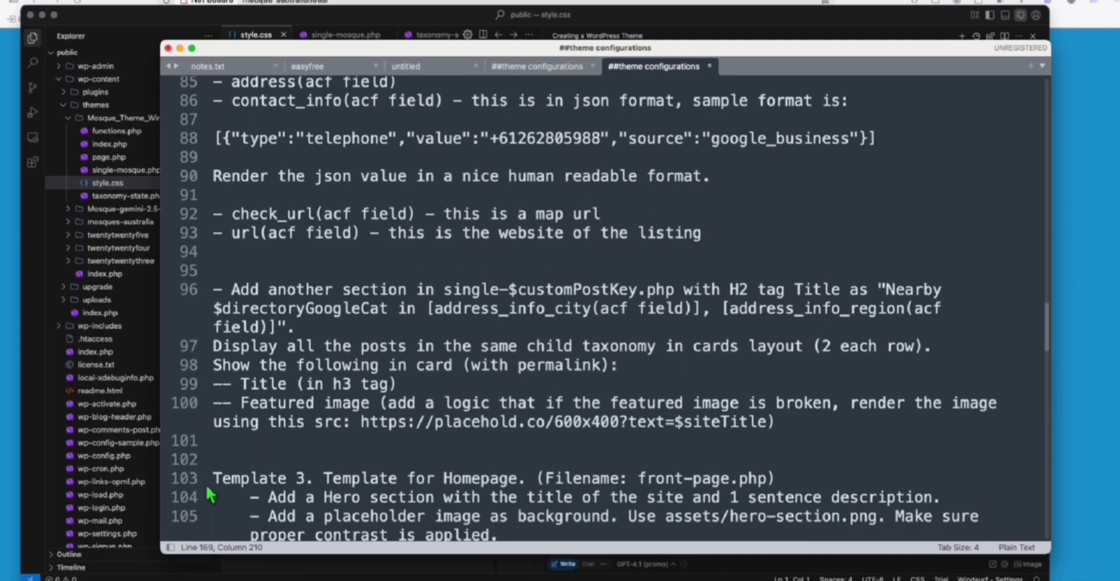
key(super+Tab)
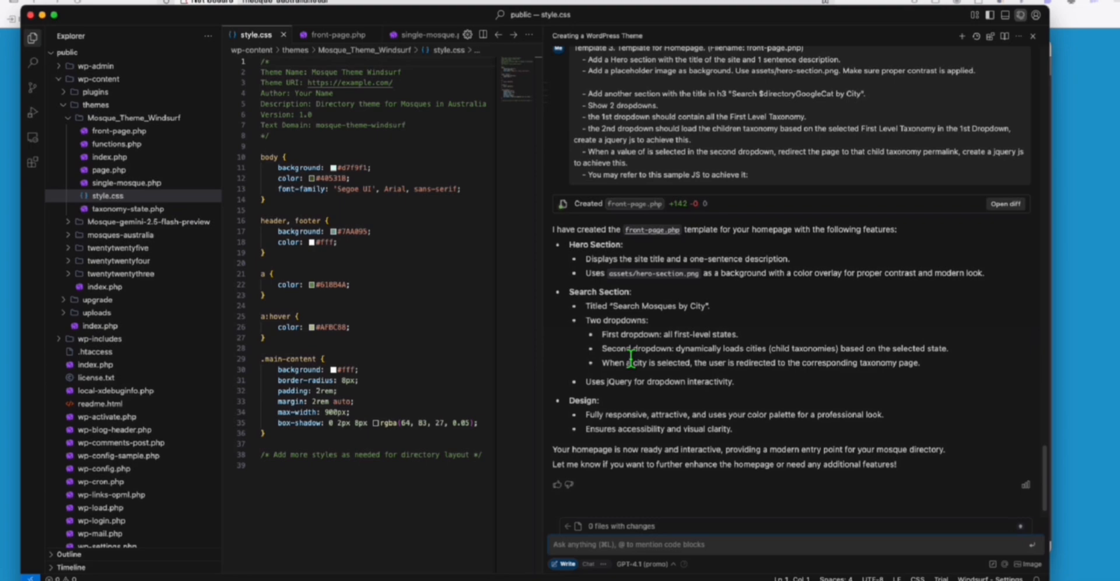
Step: Select and copy the instructions from line 114 through 179 in the theme notes
key(super+Tab)
click(253, 336)
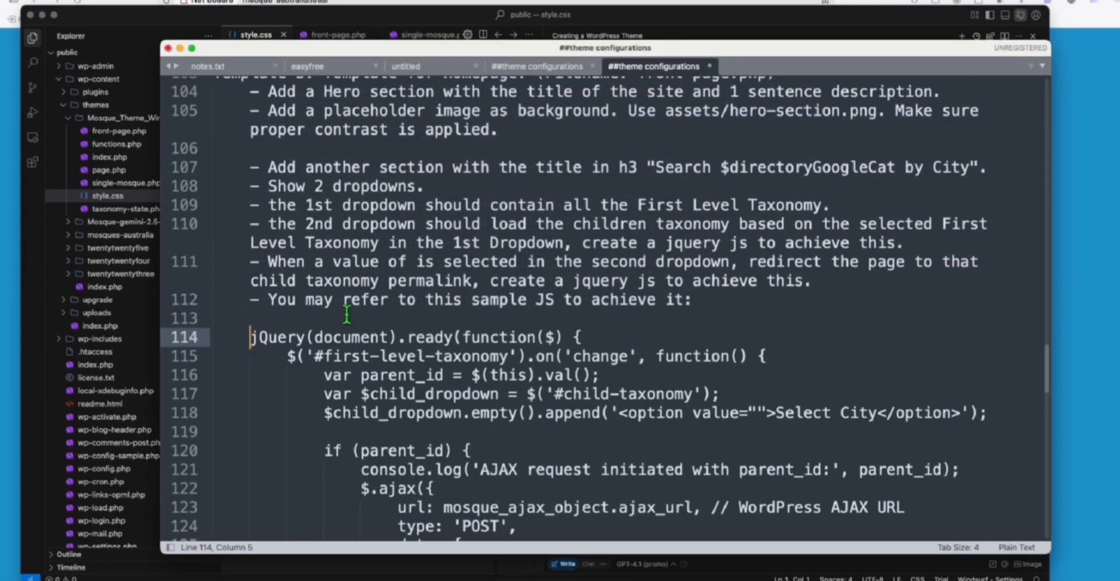
scroll(300, 333, down, 3)
scroll(301, 332, down, 10)
scroll(300, 333, down, 5)
scroll(301, 330, down, 5)
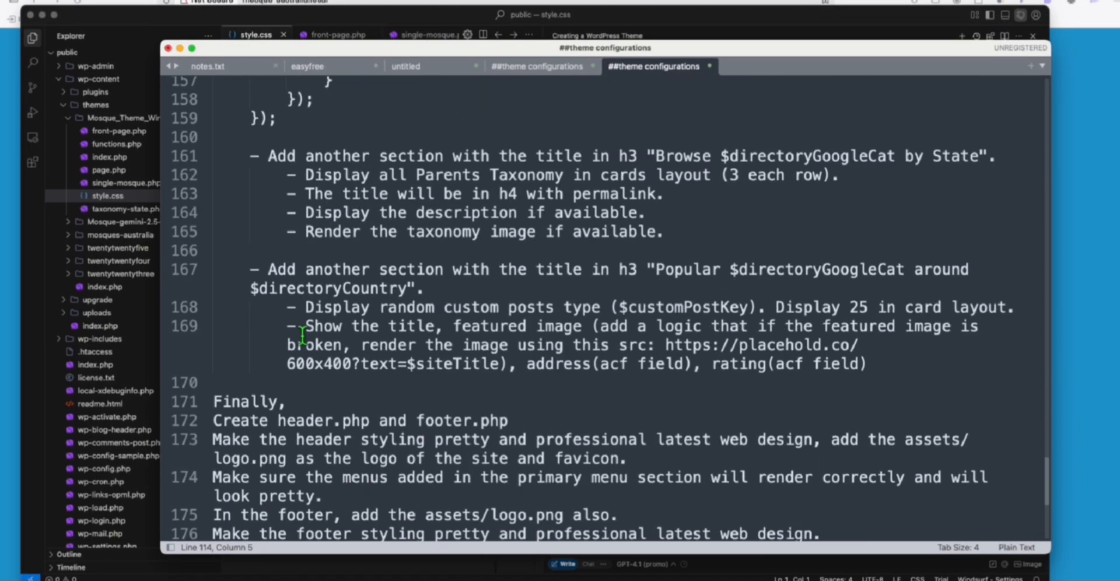
shift+click(868, 364)
scroll(613, 350, up, 5)
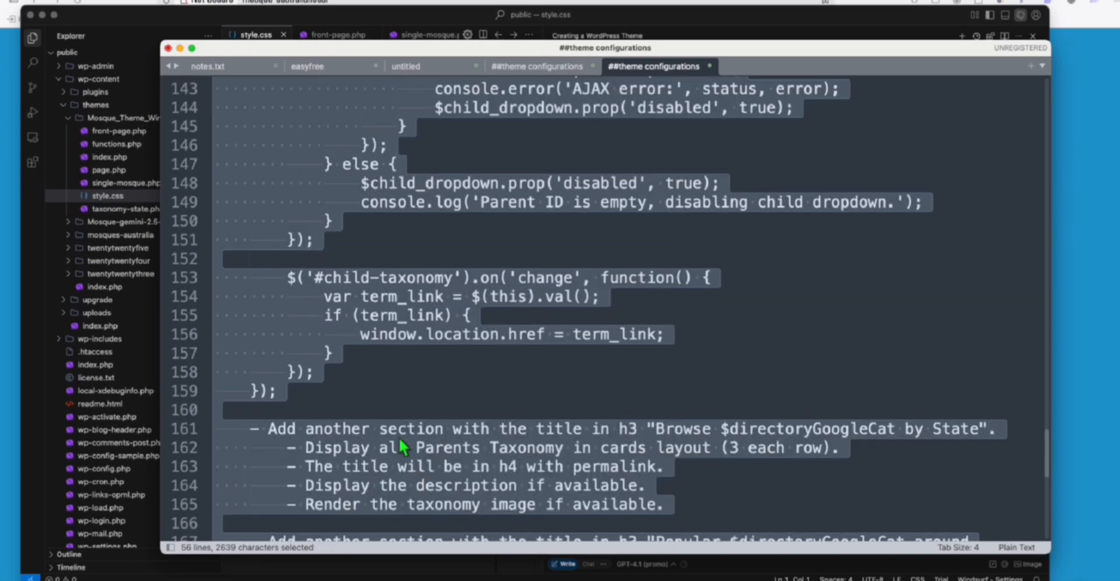
click(370, 408)
click(253, 405)
scroll(351, 394, down, 3)
scroll(350, 394, down, 5)
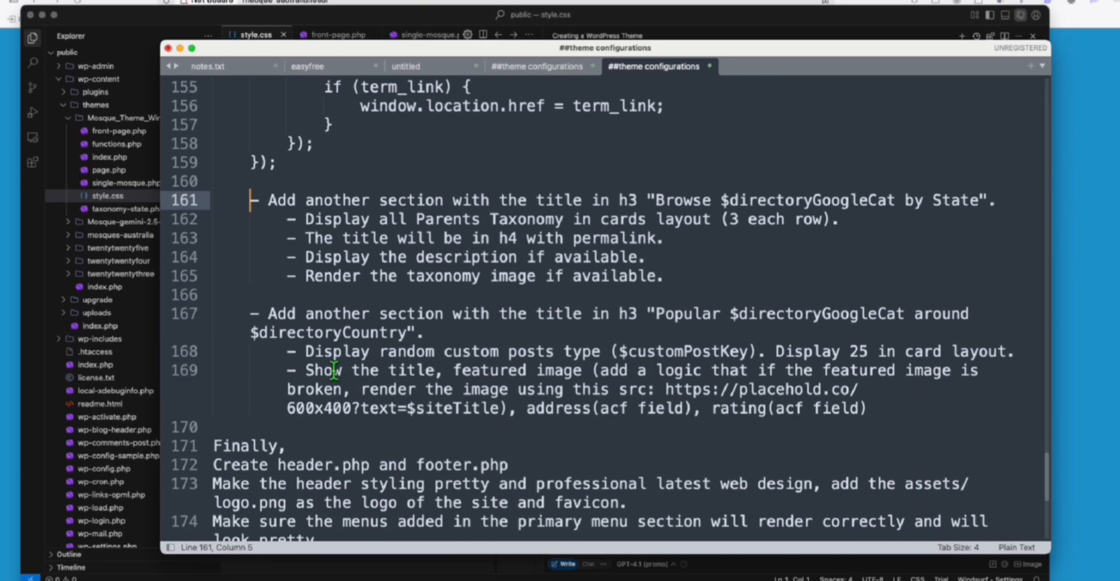
scroll(393, 394, down, 3)
scroll(421, 394, down, 5)
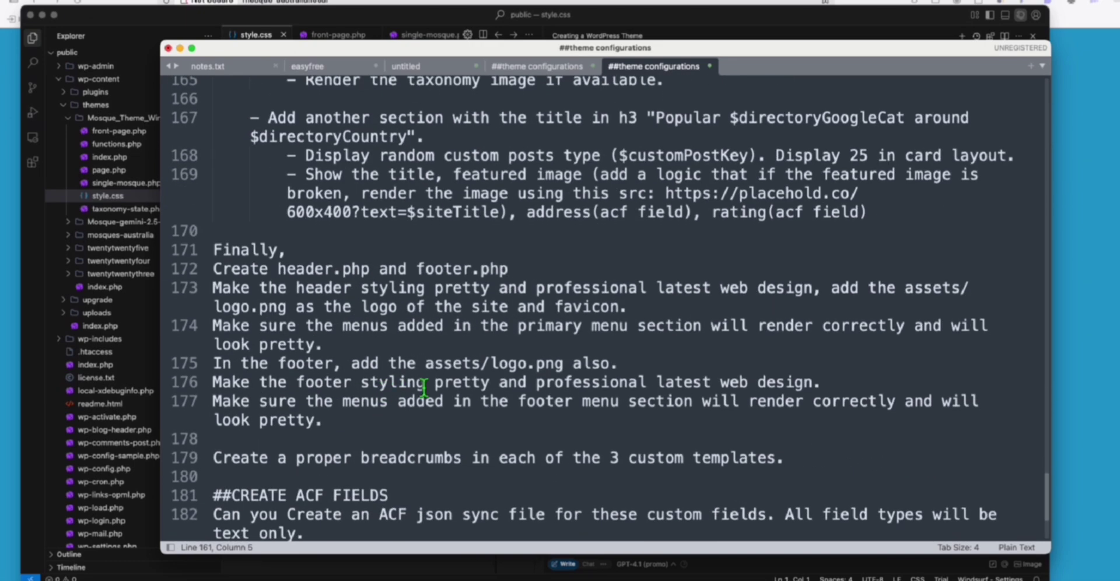
shift+click(784, 458)
scroll(526, 350, up, 5)
right_click(382, 295)
click(374, 252)
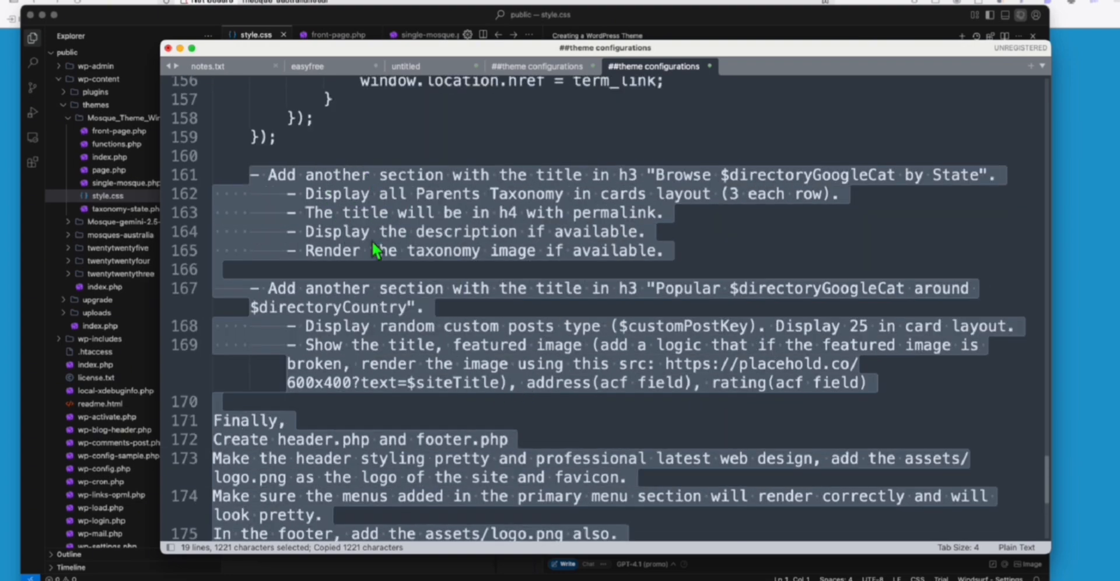
key(super+Tab)
key(super+Tab)
Step: Copy the Browse by State lines 161–165 and send them to Cascade
click(253, 174)
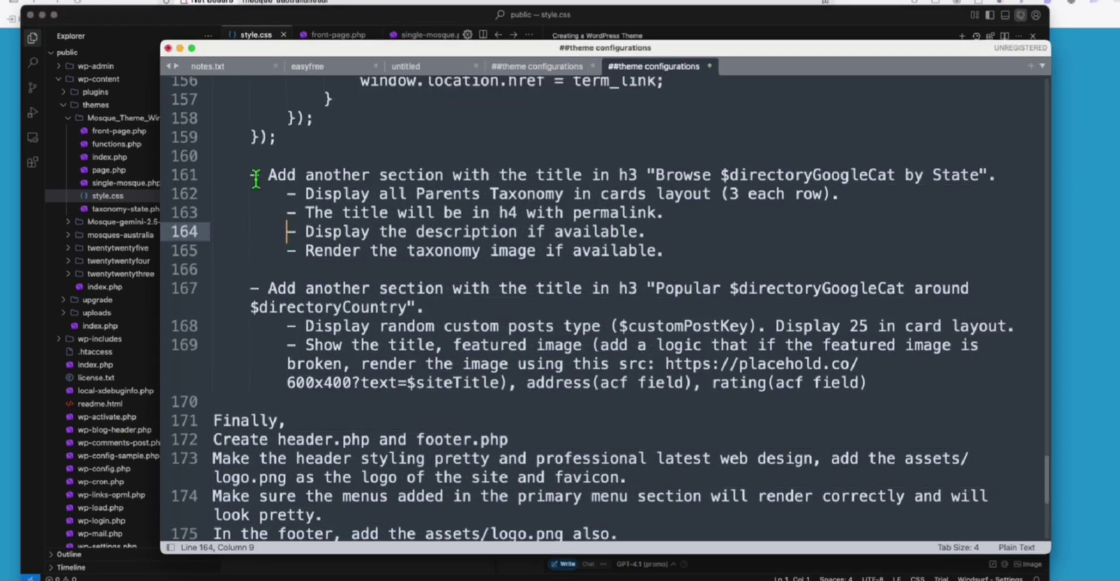
shift+click(886, 386)
key(super+c)
key(super+Tab)
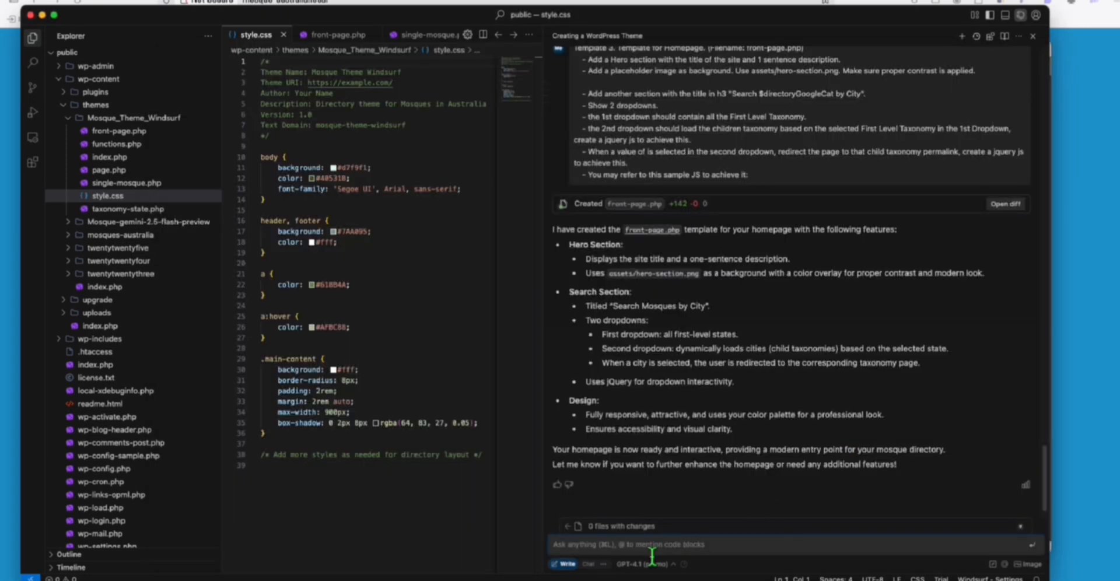
key(super+Tab)
click(253, 174)
shift+click(667, 252)
key(super+c)
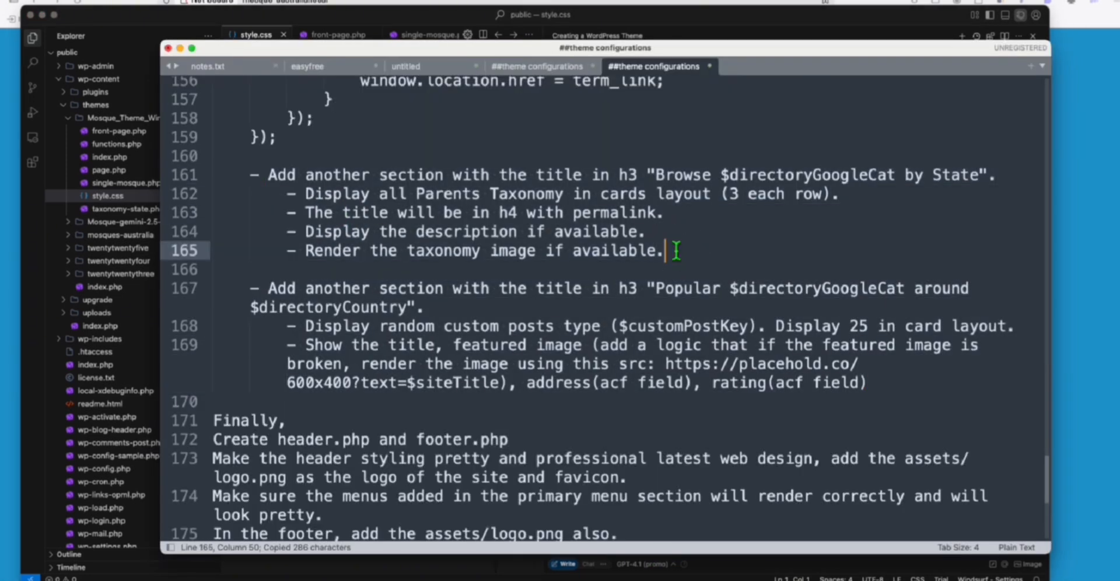
key(super+Tab)
key(super+v)
key(Return)
Step: Select the breadcrumbs instruction on line 179 in the notes
key(super+Tab)
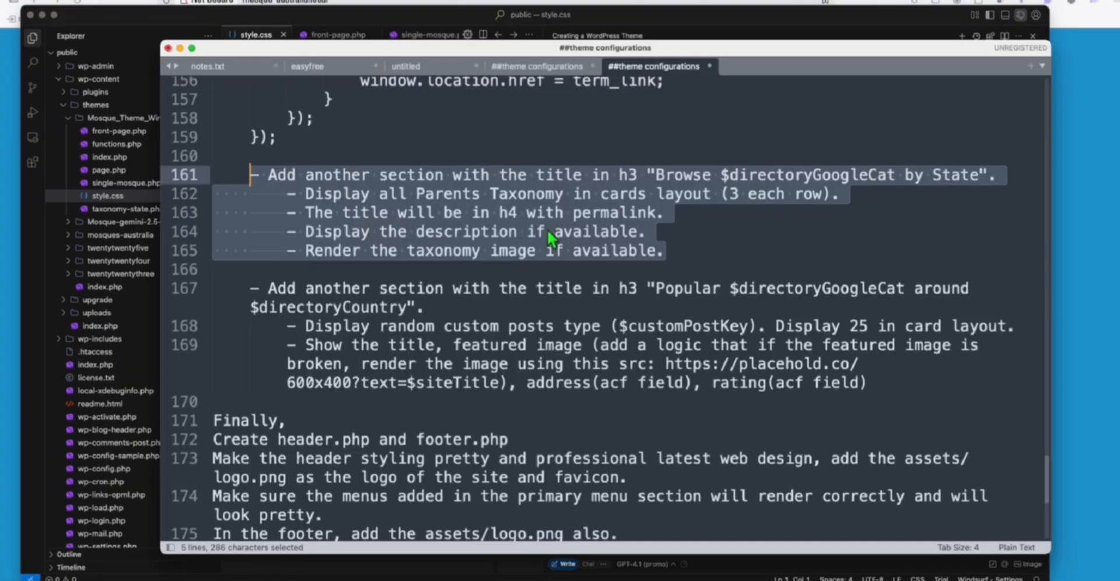
click(254, 289)
scroll(351, 289, down, 5)
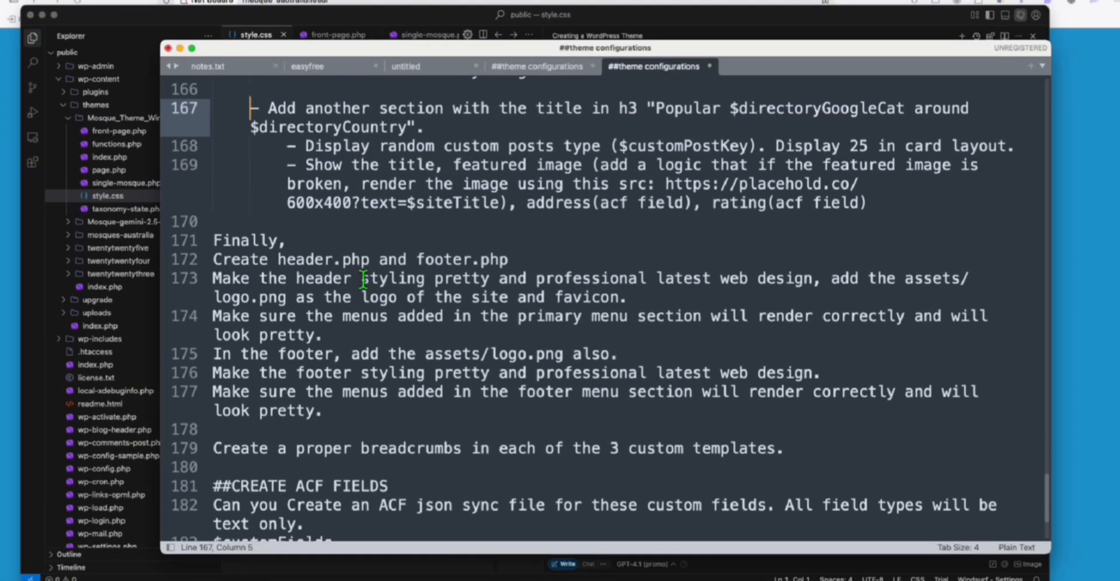
triple_click(799, 434)
Step: Copy the breadcrumbs instruction, then select and copy the three Popular section prompt lines
key(super+c)
key(super+Tab)
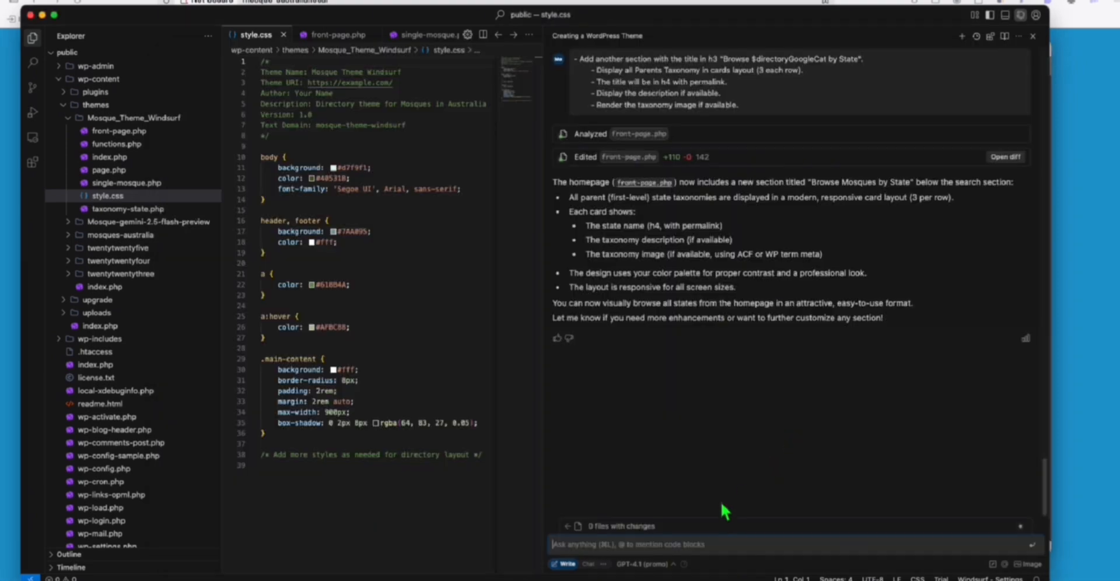
key(super+Tab)
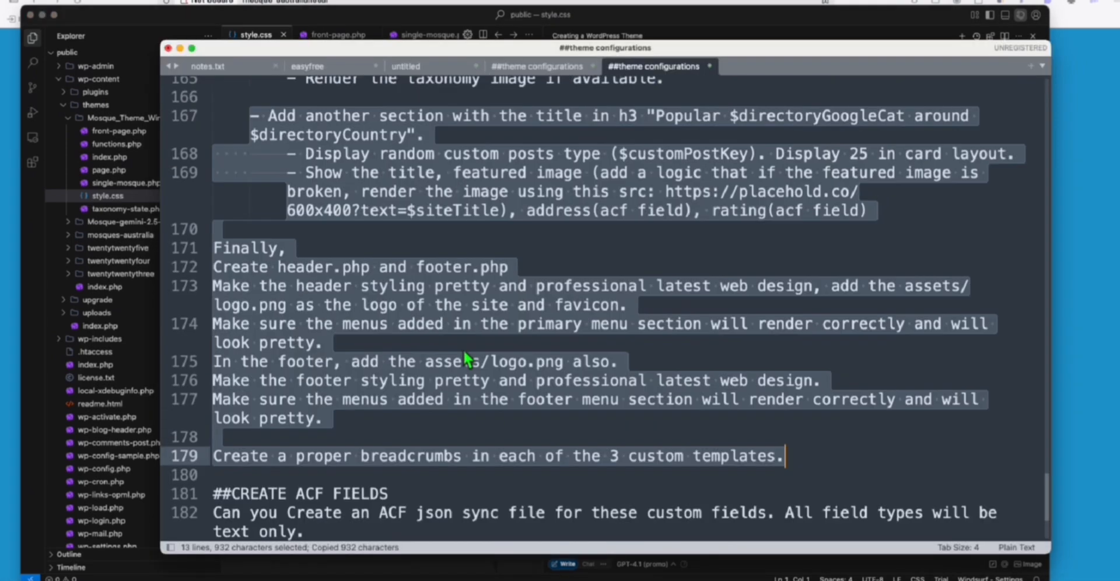
scroll(525, 307, up, 5)
click(255, 263)
shift+click(871, 355)
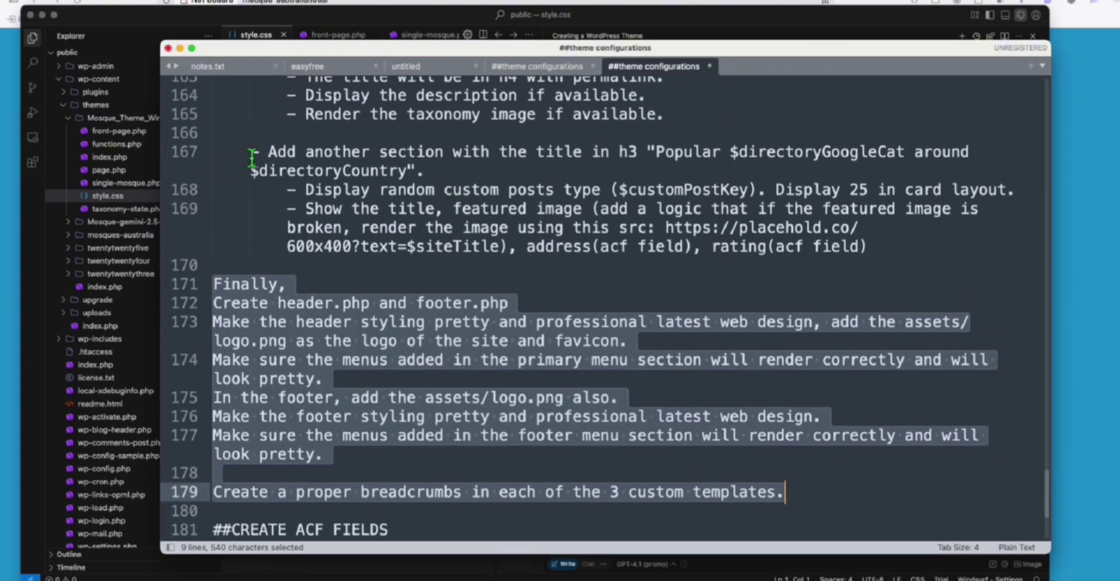
drag(253, 152, 868, 248)
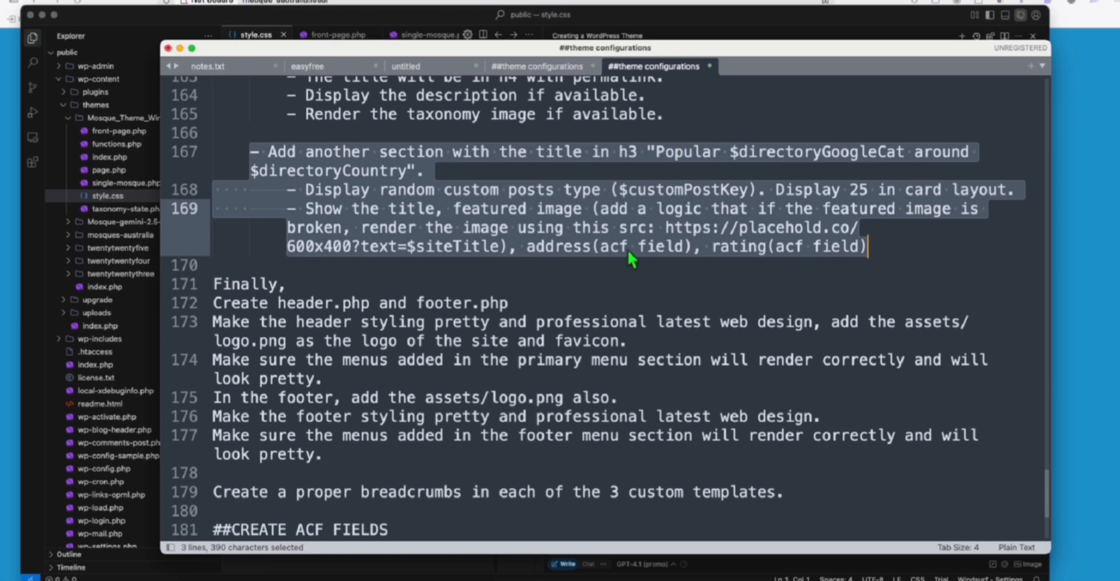
click(336, 210)
drag(254, 155, 429, 248)
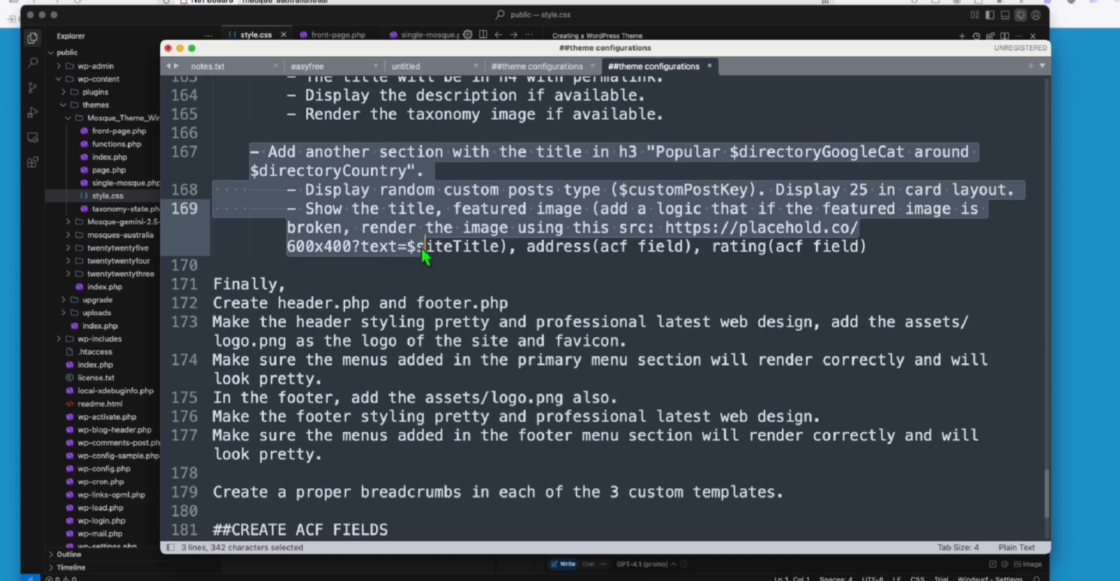
key(super+c)
key(super+Tab)
key(super+Tab)
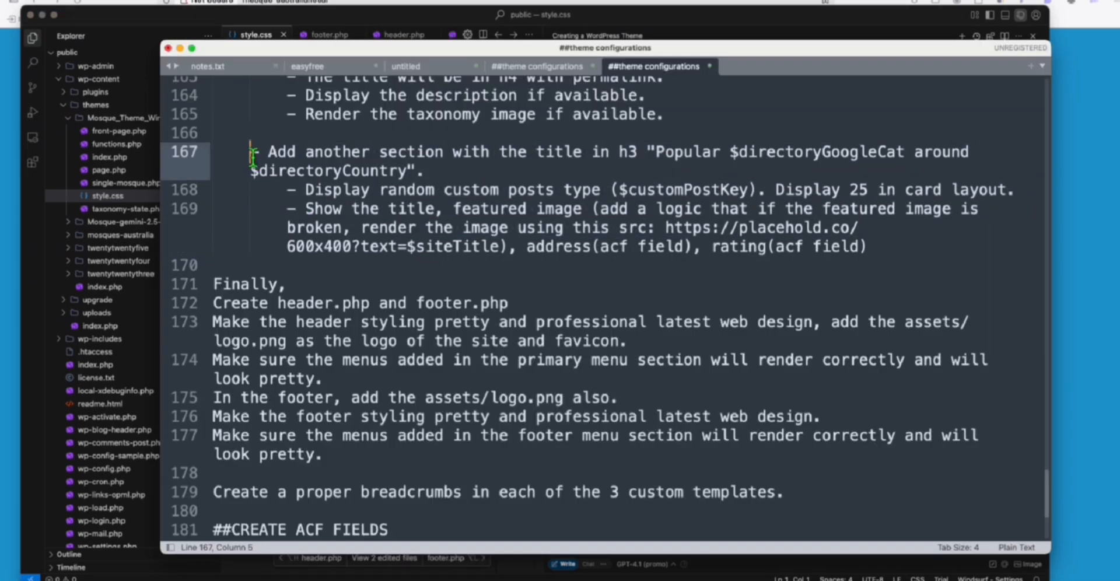
Step: Unindent the three Popular section lines (167–169) and copy them
drag(252, 153, 362, 247)
key(shift+Tab)
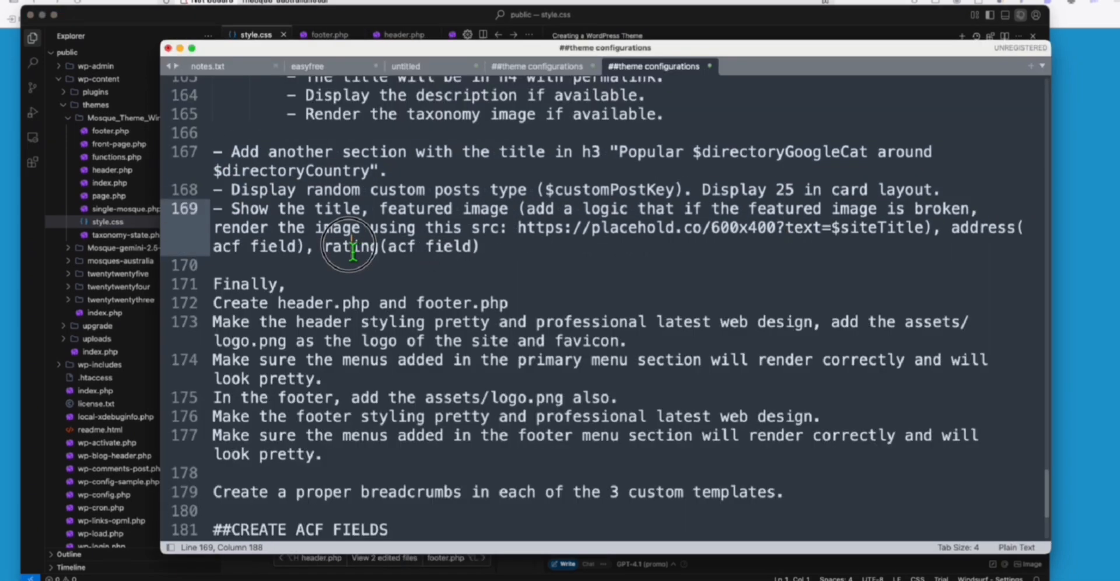
drag(482, 248, 213, 152)
key(super+c)
key(super+Tab)
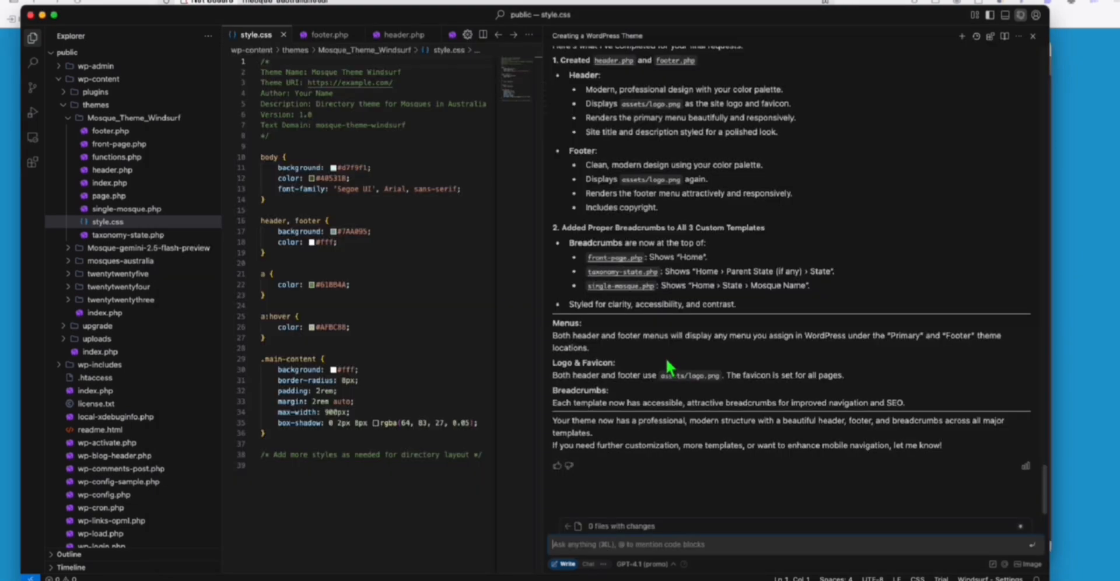
key(super+Tab)
right_click(262, 188)
click(286, 229)
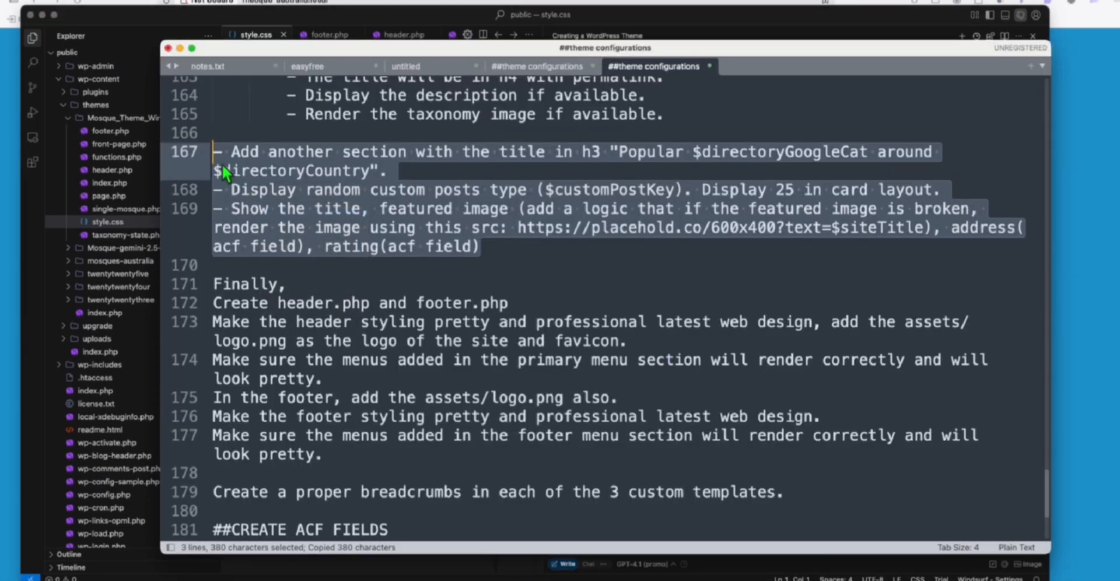
scroll(263, 202, up, 4)
scroll(245, 201, up, 4)
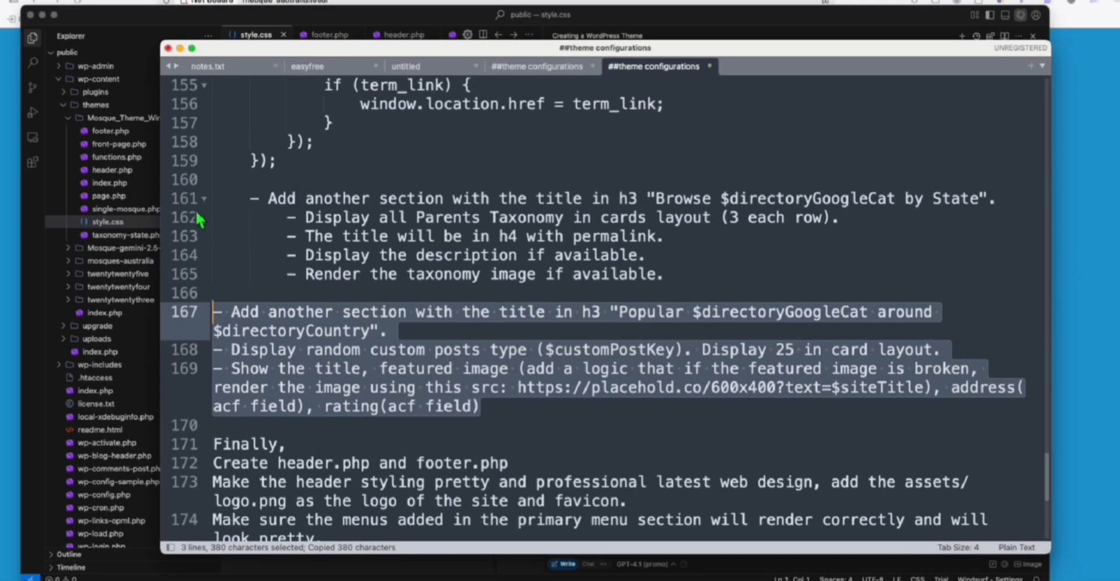
Step: Send the 'Popular mosques around Australia' instructions to Cascade
key(super+Tab)
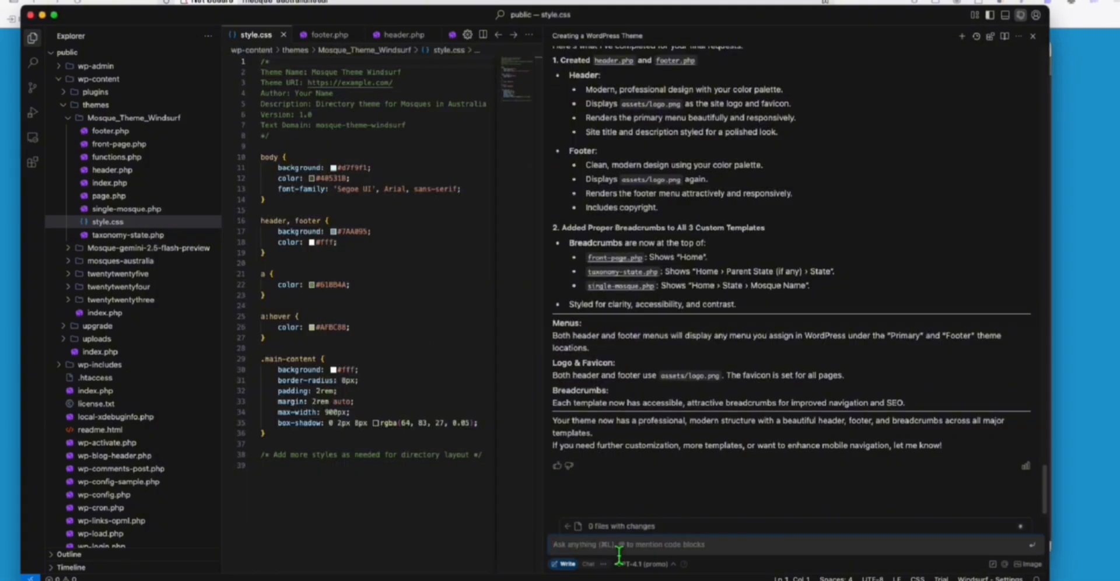
key(super+Tab)
click(219, 293)
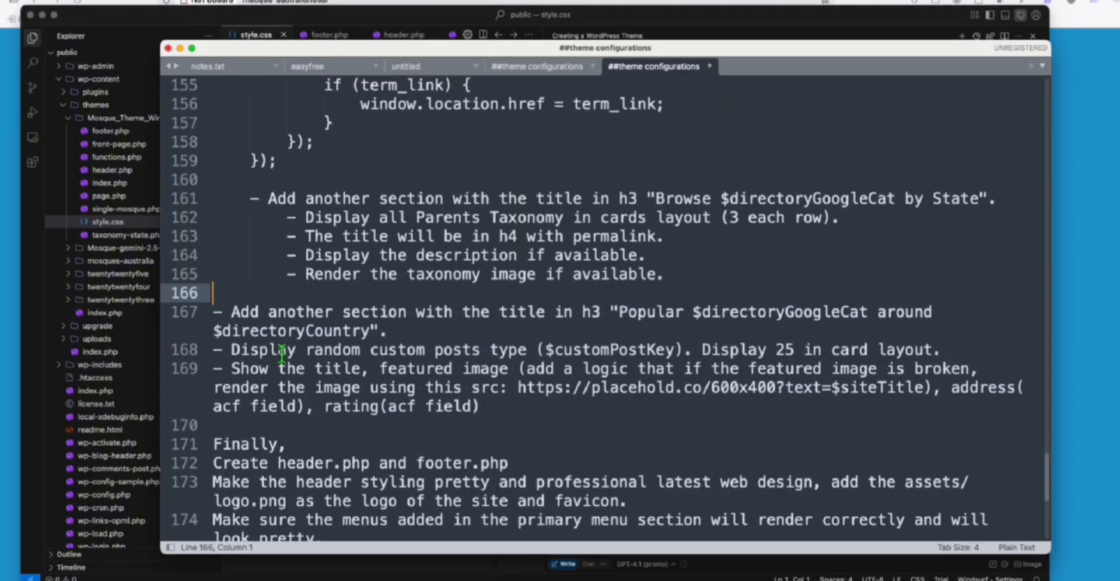
click(499, 386)
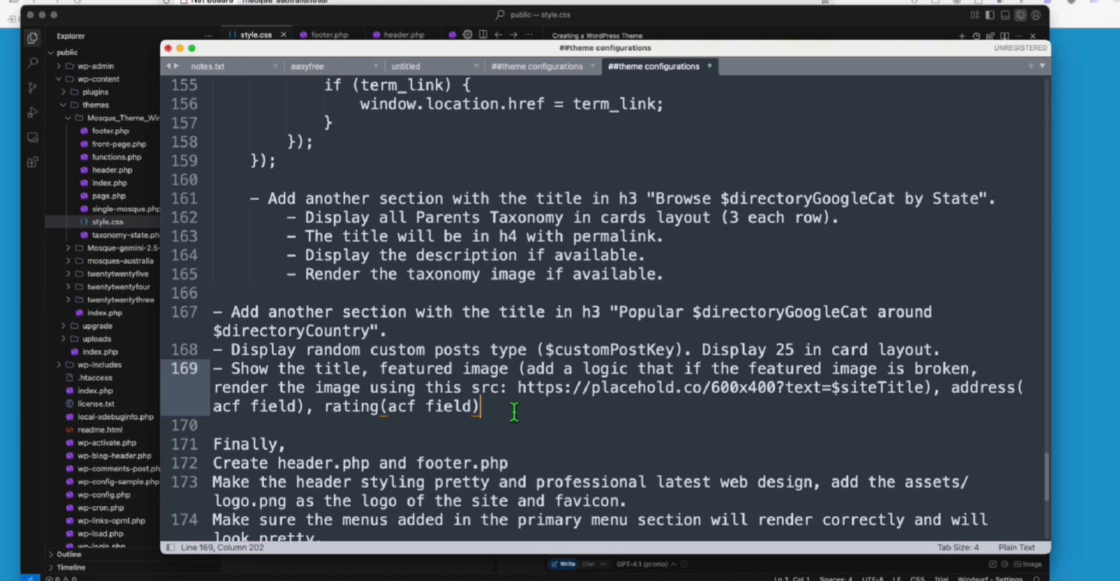
drag(516, 411, 213, 312)
key(super+c)
key(super+Tab)
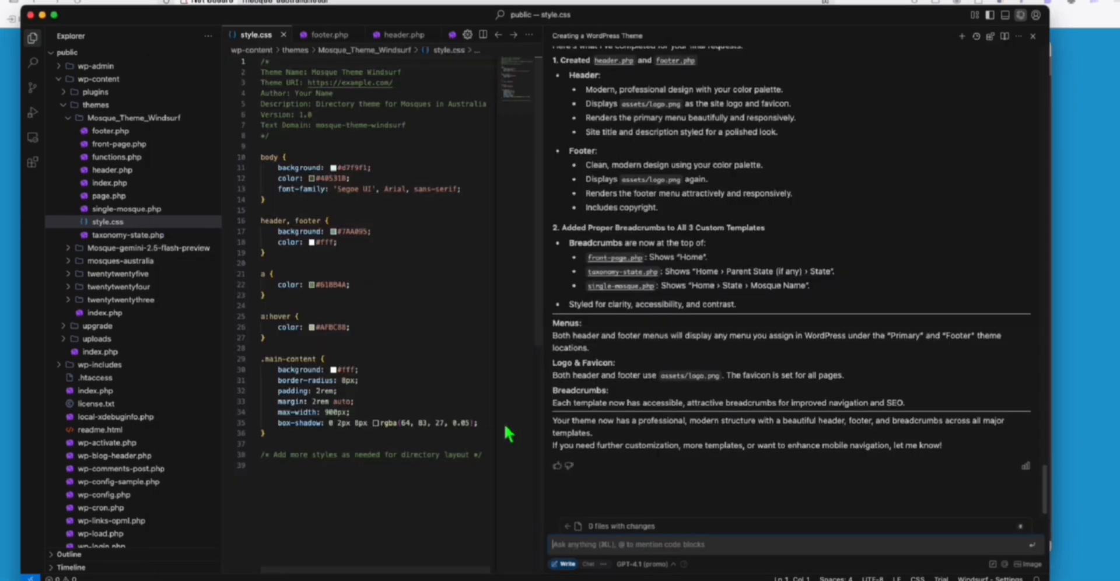
key(super+v)
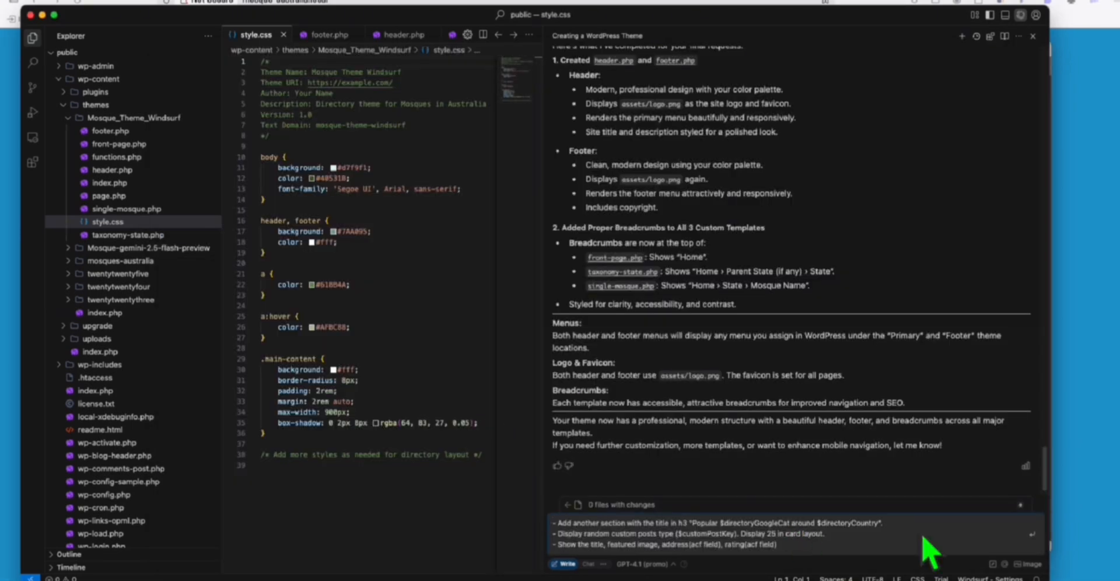
click(1012, 533)
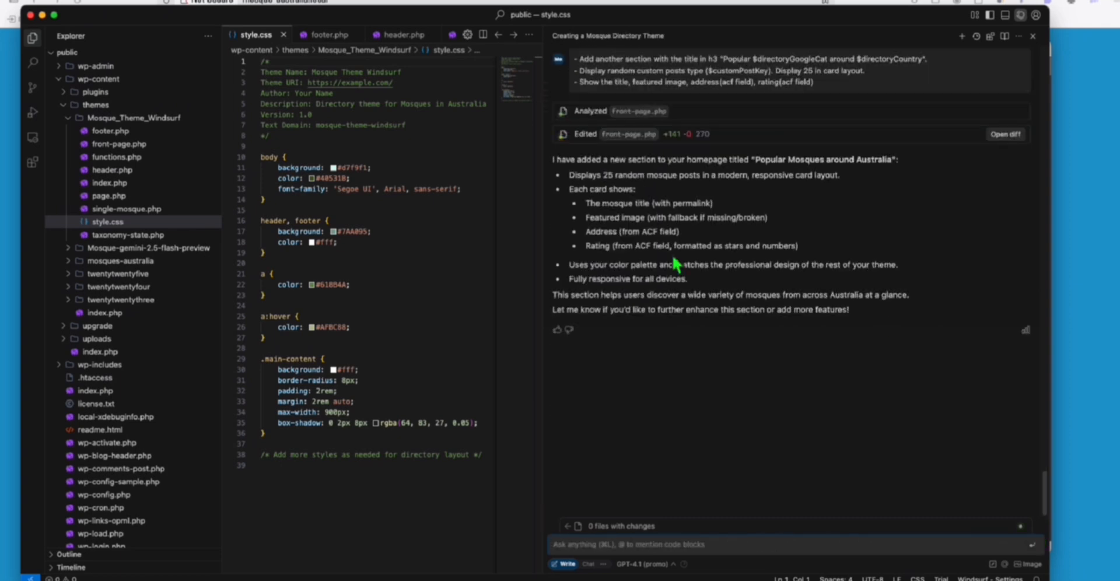
Step: Flip between the prompt notes and the assistant while front-page.php is updated
key(super+Tab)
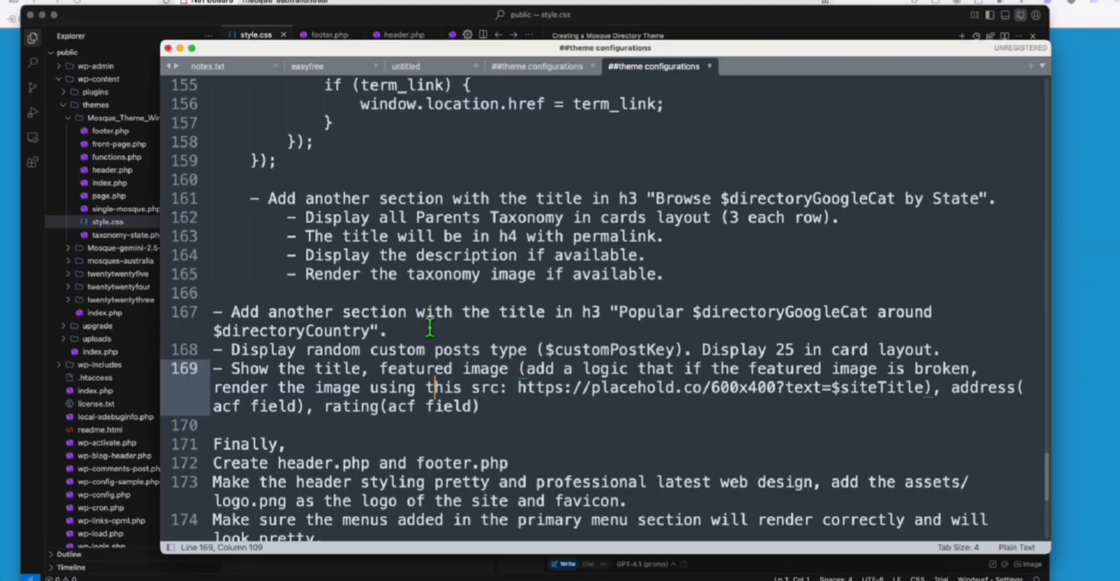
scroll(490, 421, up, 4)
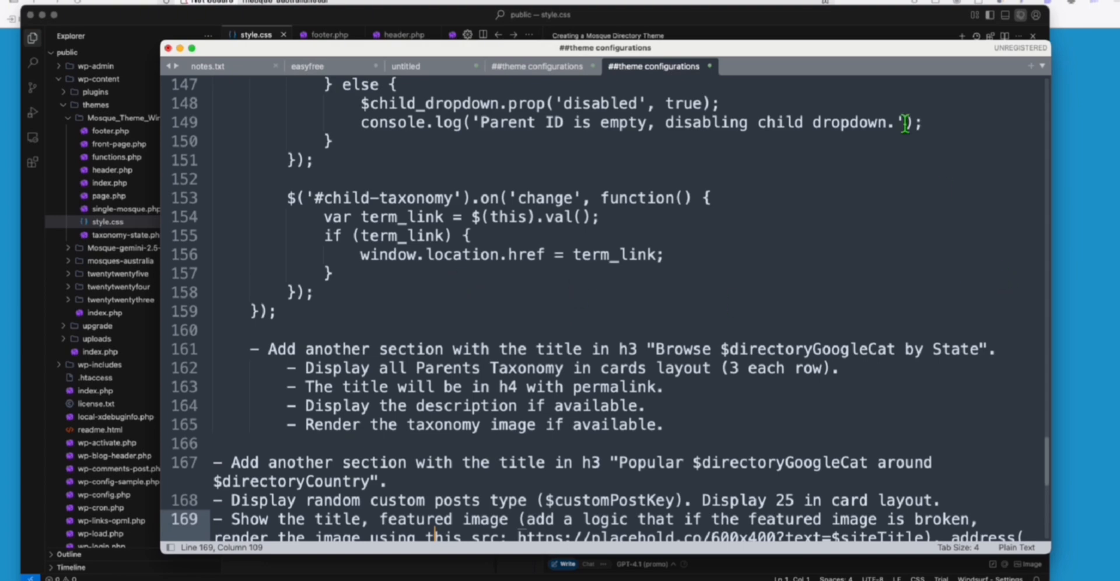
click(836, 22)
key(super+Tab)
scroll(512, 354, up, 15)
scroll(499, 333, down, 3)
scroll(499, 334, down, 10)
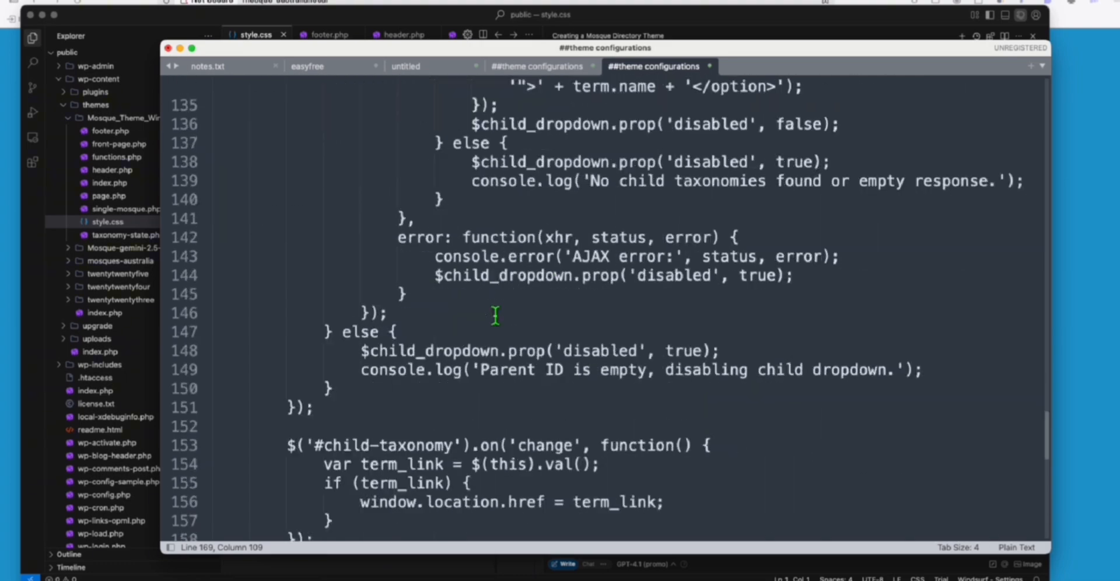
scroll(494, 318, down, 3)
scroll(495, 317, down, 5)
key(super+Tab)
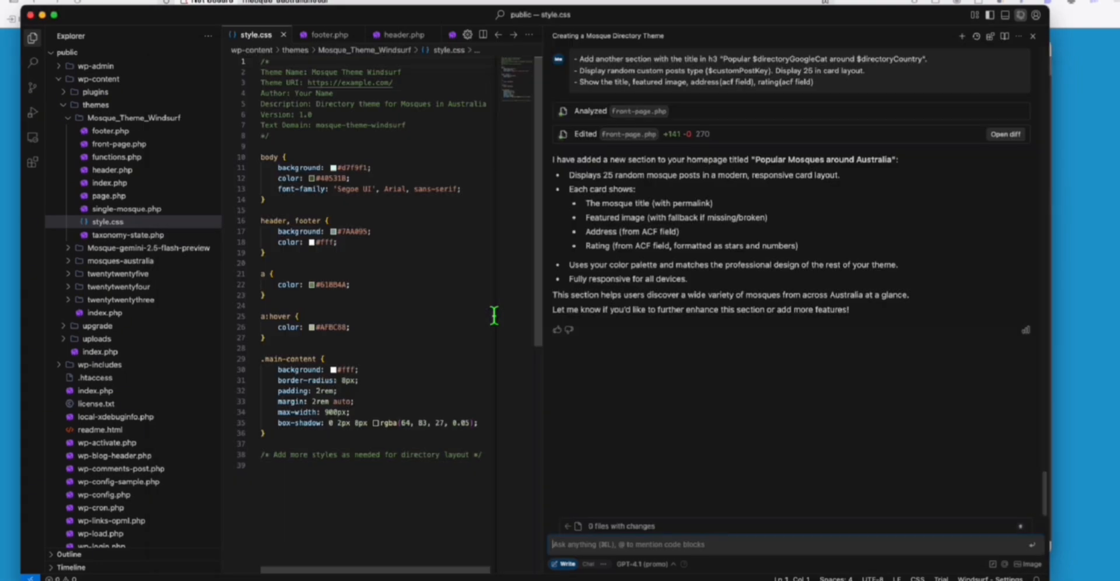
Step: Activate Mosque Theme Windsurf under Appearance > Themes and visit the site's front page
key(super+Tab)
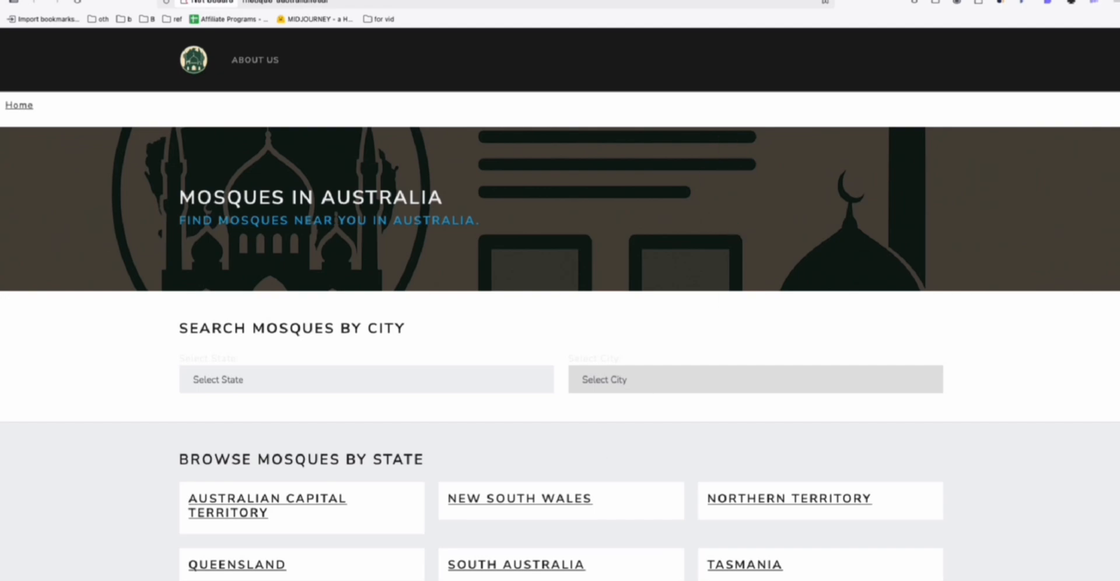
key(super+Tab)
click(740, 129)
mouse_move(43, 238)
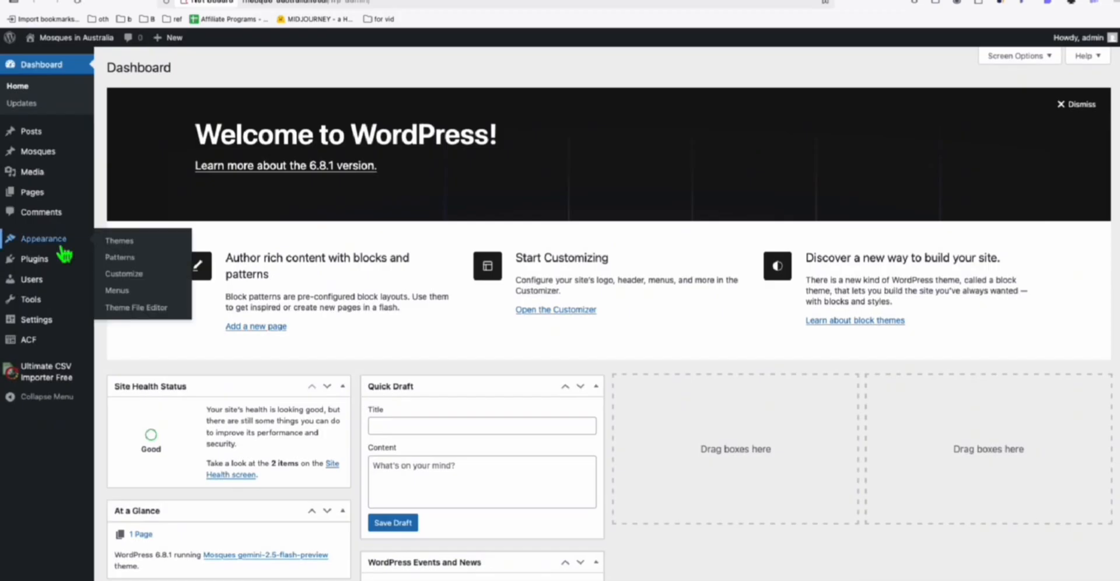
click(119, 243)
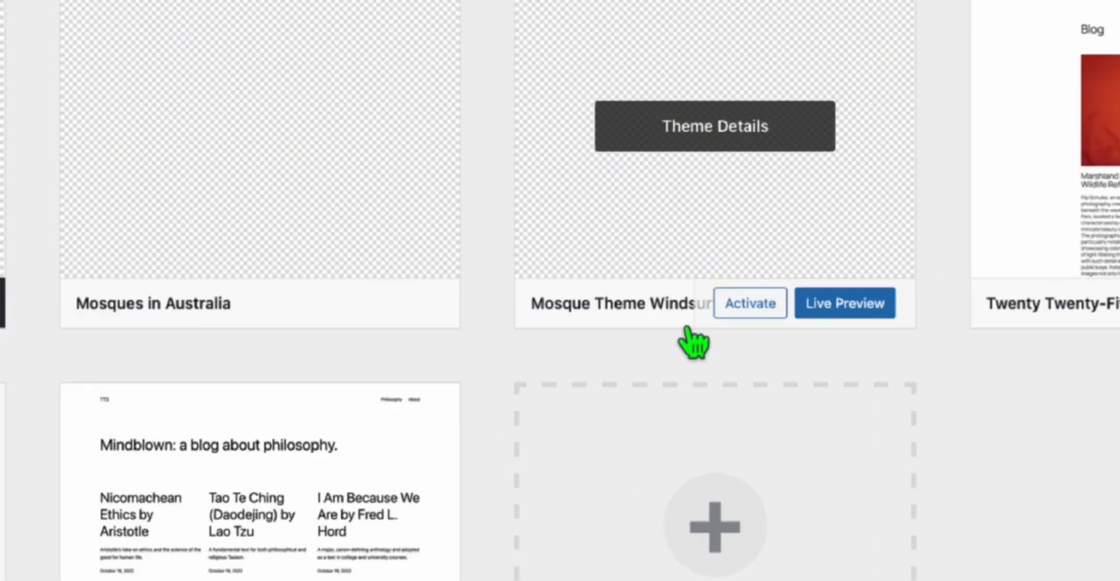
click(750, 303)
click(43, 58)
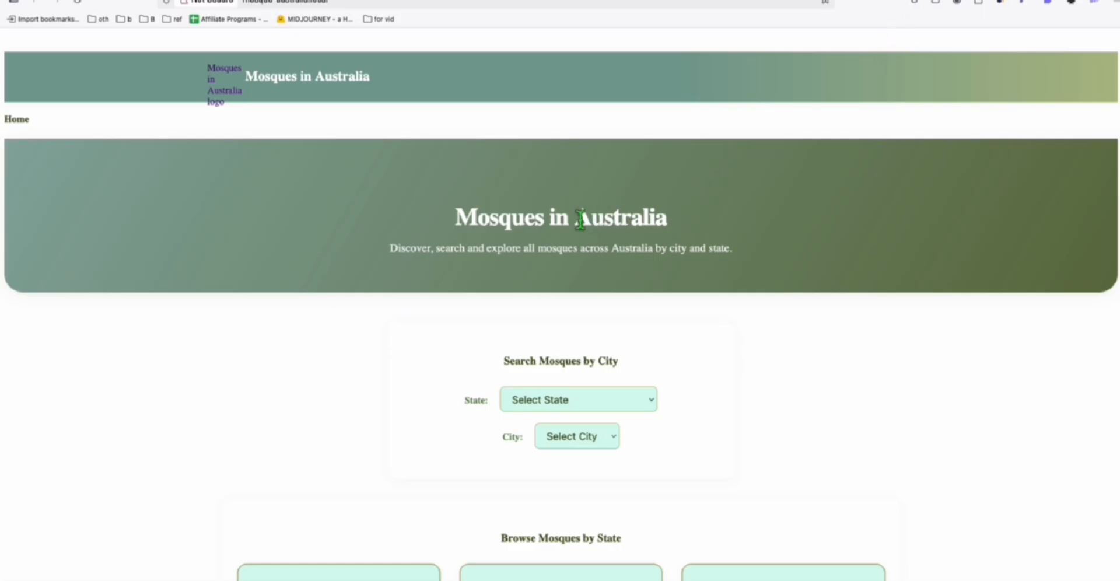
scroll(667, 223, down, 3)
Step: Test the search dropdowns with Northern Territory, then Tasmania and the city Sandy Bay
click(612, 174)
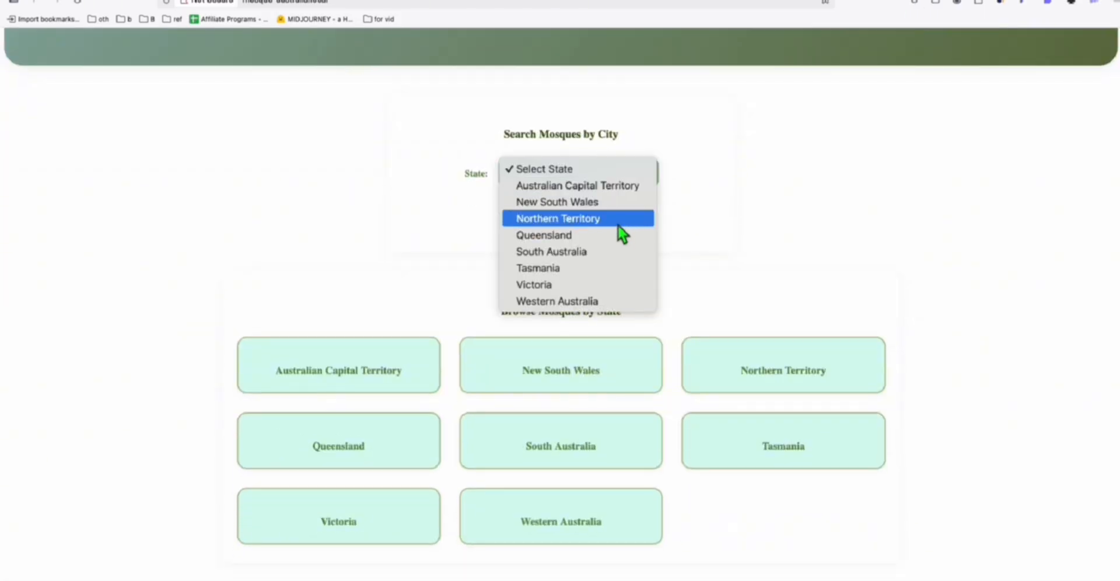
click(579, 218)
click(626, 179)
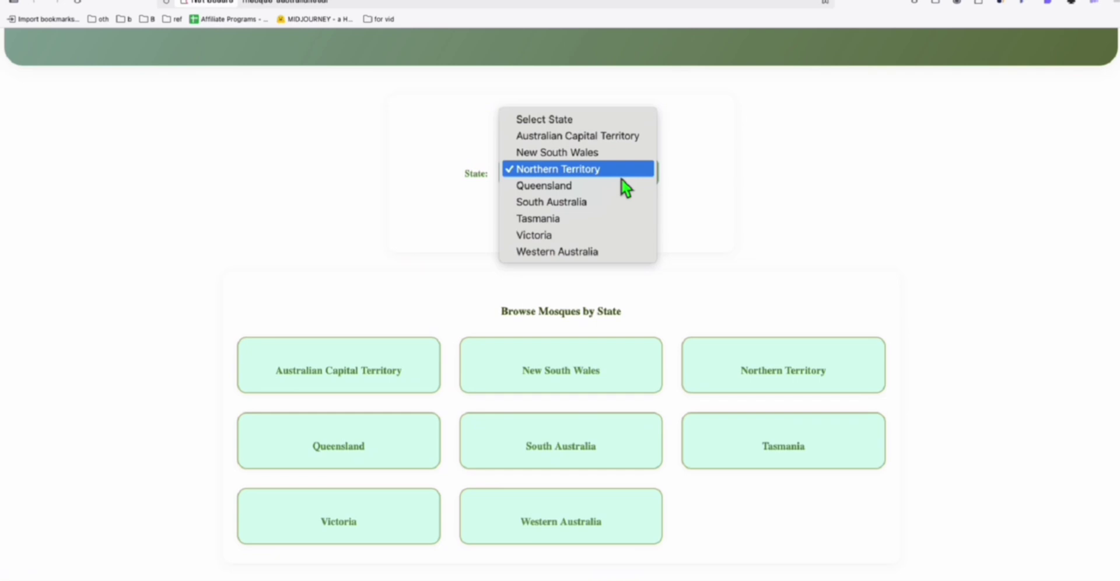
click(622, 218)
click(578, 210)
click(580, 289)
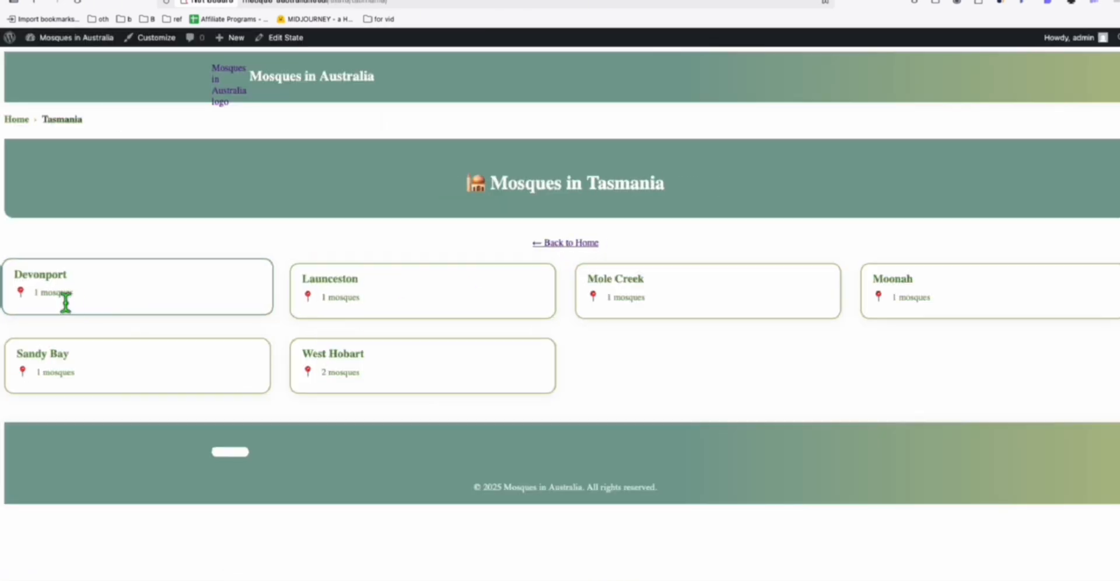
Step: Browse the West Hobart page and Tasmanian Muslim Association details, then return home
click(346, 359)
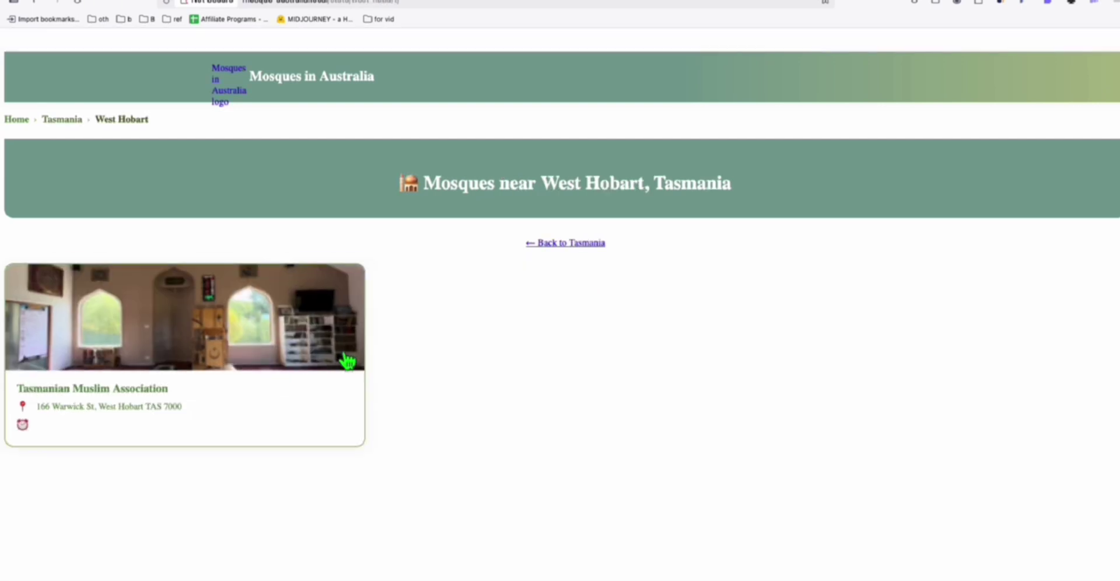
click(192, 340)
scroll(465, 220, down, 5)
scroll(462, 269, up, 5)
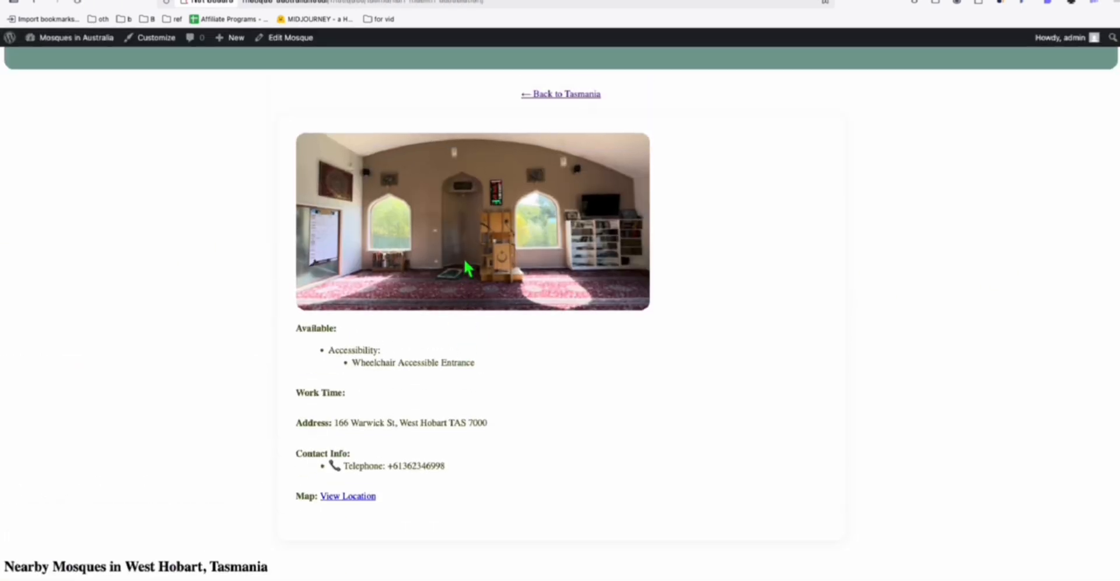
click(560, 240)
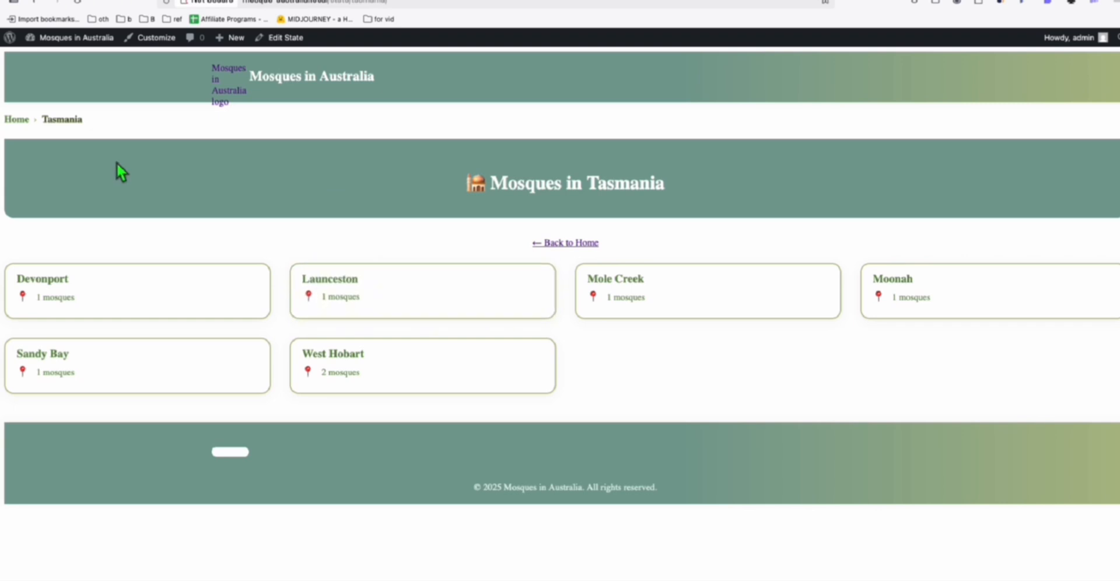
click(227, 88)
scroll(351, 175, down, 5)
scroll(499, 193, down, 2)
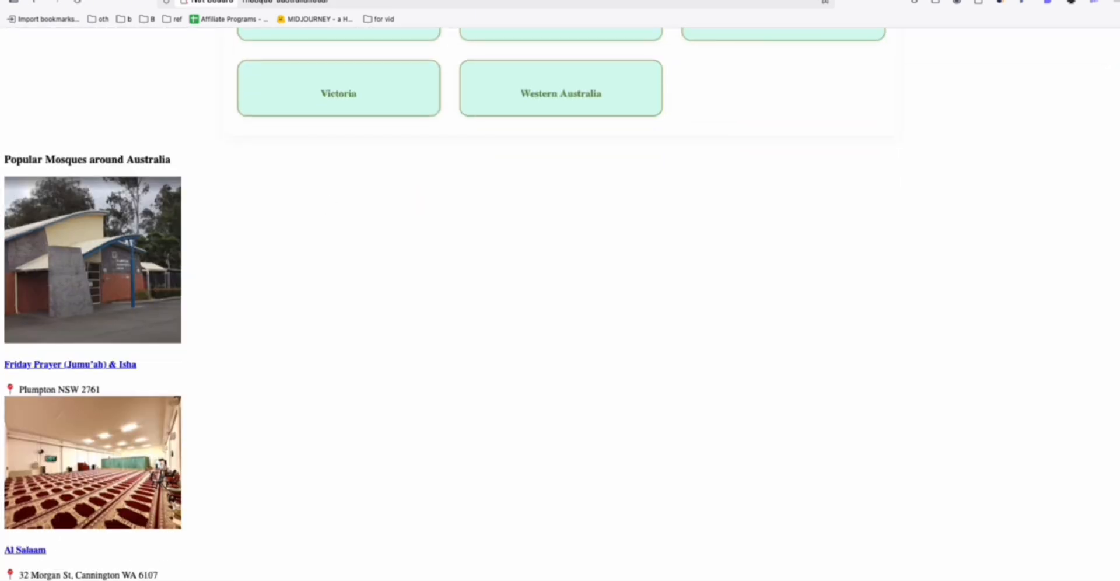
drag(13, 162, 68, 163)
click(68, 160)
scroll(245, 304, up, 5)
scroll(280, 301, up, 2)
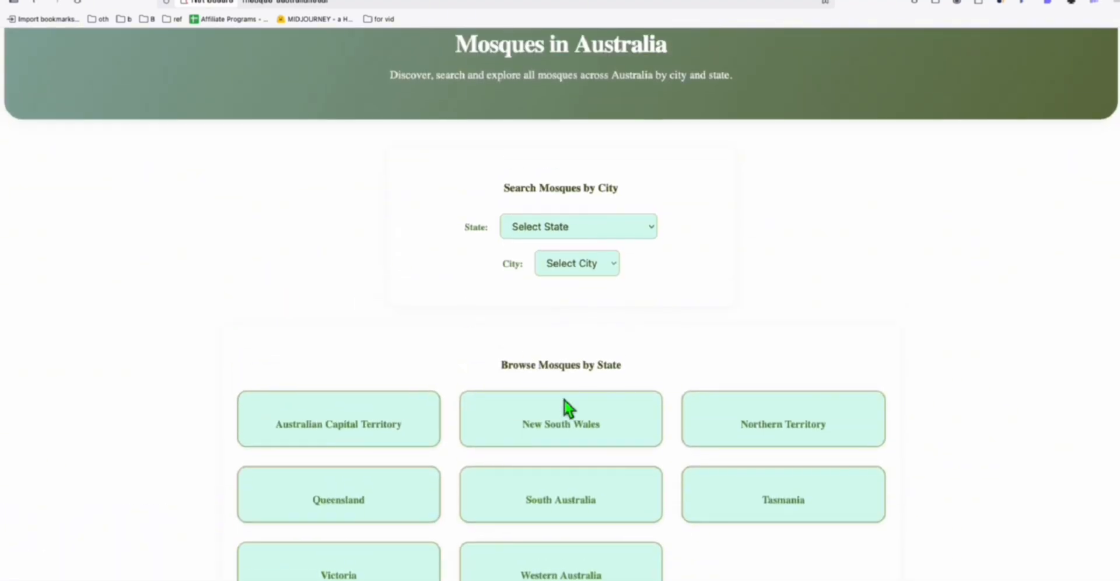
scroll(567, 407, down, 2)
scroll(560, 394, down, 1)
scroll(885, 390, up, 5)
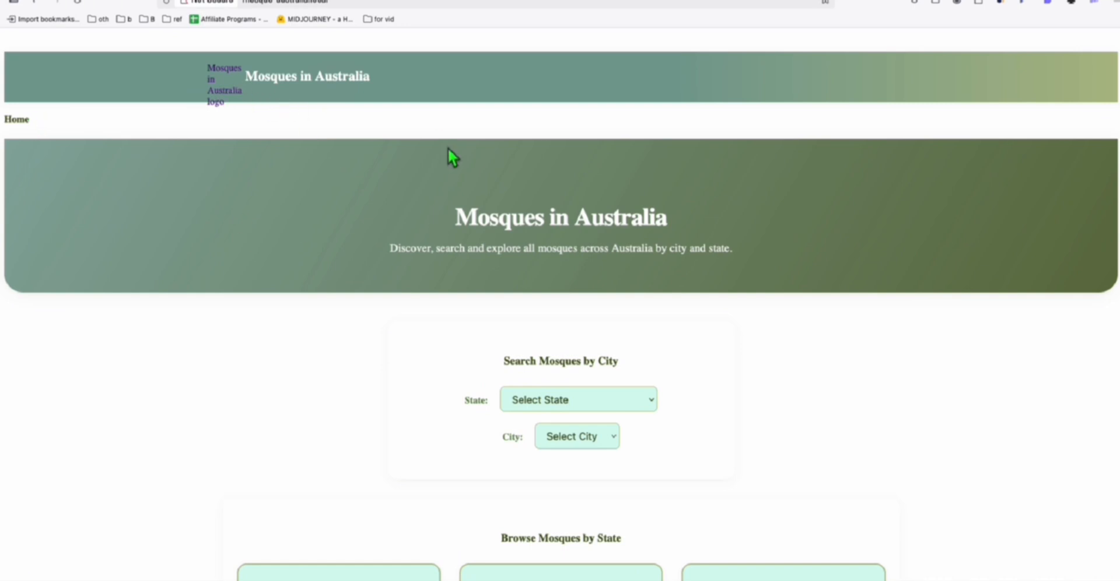
Step: Copy the mosques-australia assets folder into the Mosque_Theme_Windsurf theme
key(super+Tab)
key(super+Tab)
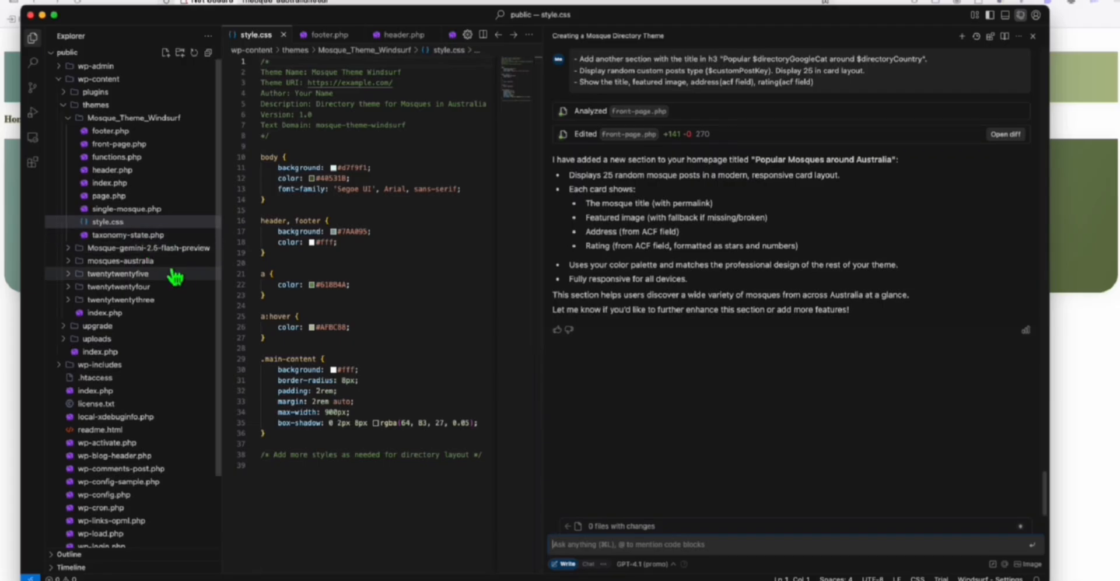
click(124, 261)
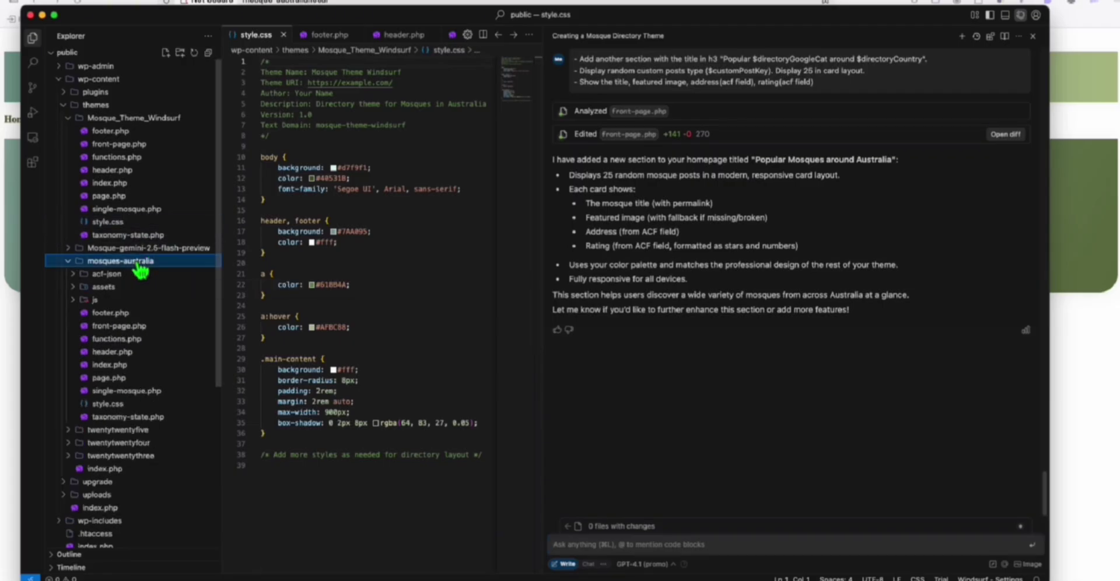
right_click(101, 288)
click(120, 386)
right_click(131, 118)
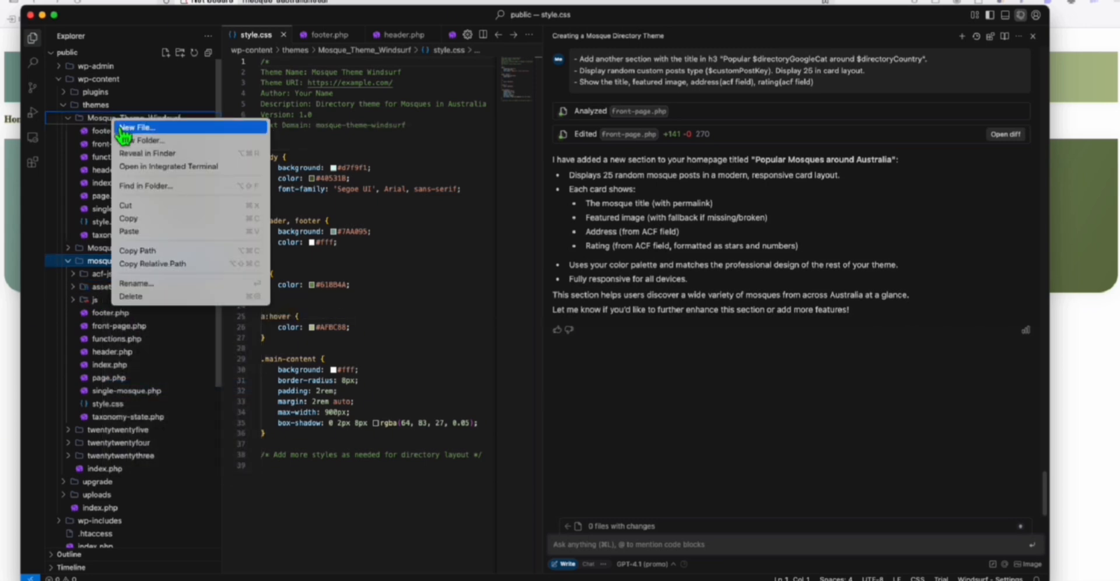
click(131, 232)
Step: Reload the home page so images load and check Northern Territory's city options
key(super+Tab)
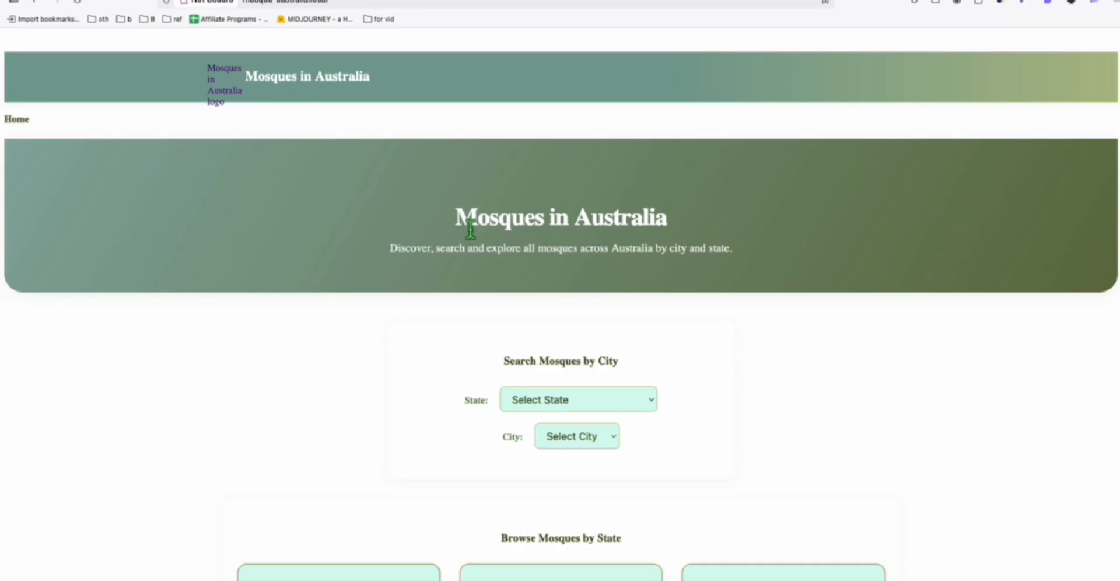
key(ctrl+r)
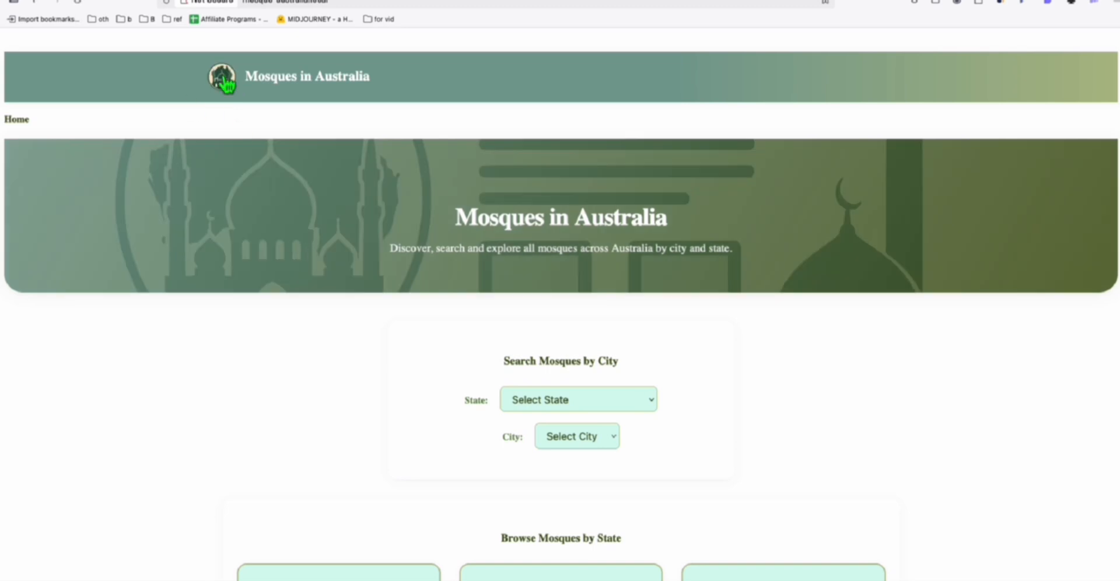
scroll(289, 193, down, 4)
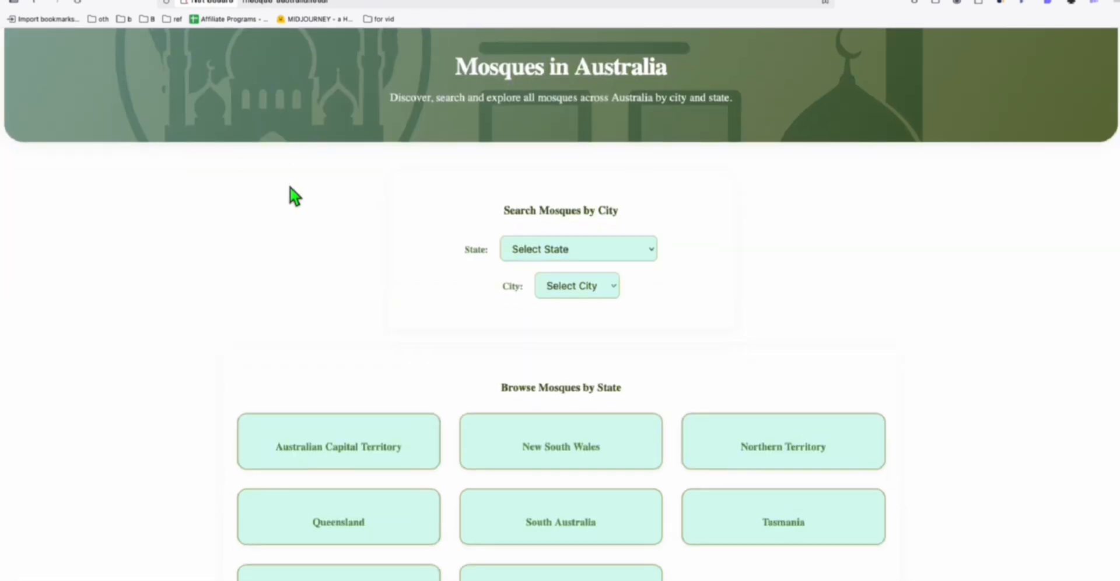
click(577, 249)
click(592, 285)
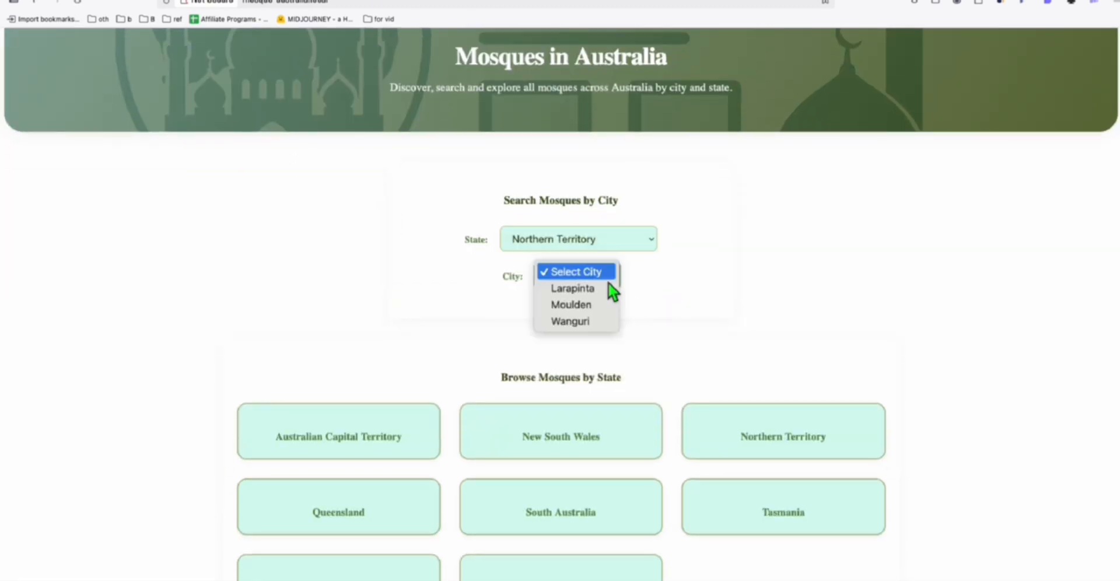
key(Escape)
scroll(683, 257, down, 2)
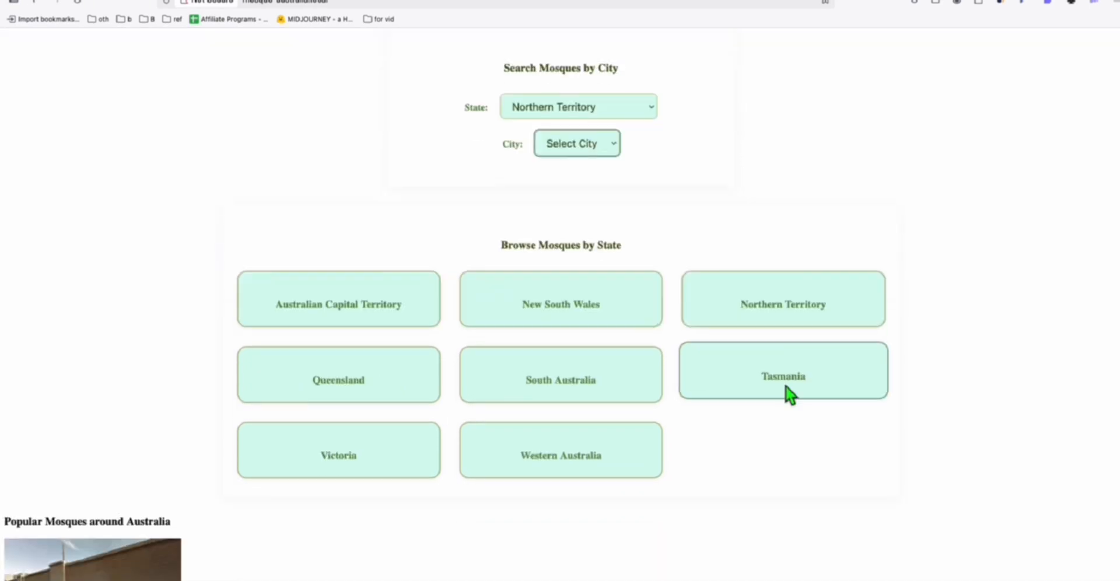
Step: Visit the Tasmania and Victoria state pages, glancing at the colour palette tab
click(783, 484)
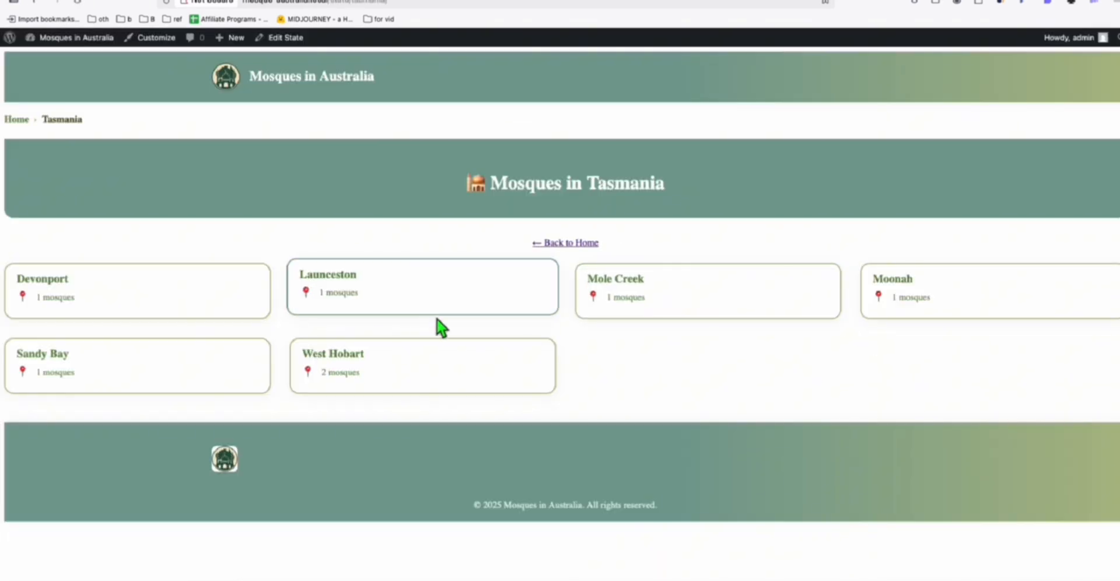
click(565, 243)
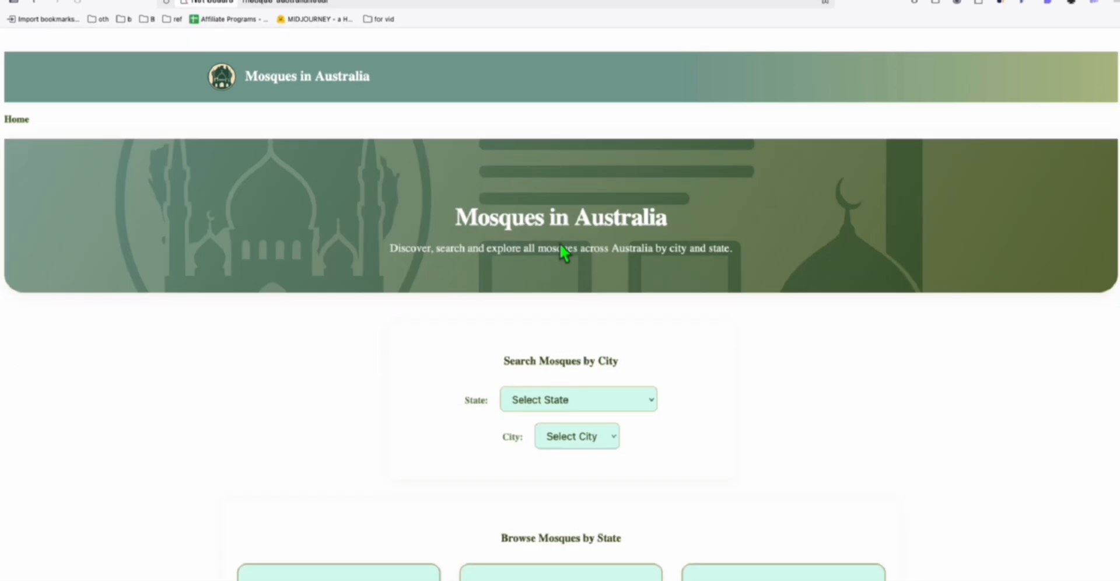
scroll(560, 307, down, 5)
click(347, 427)
scroll(525, 211, down, 3)
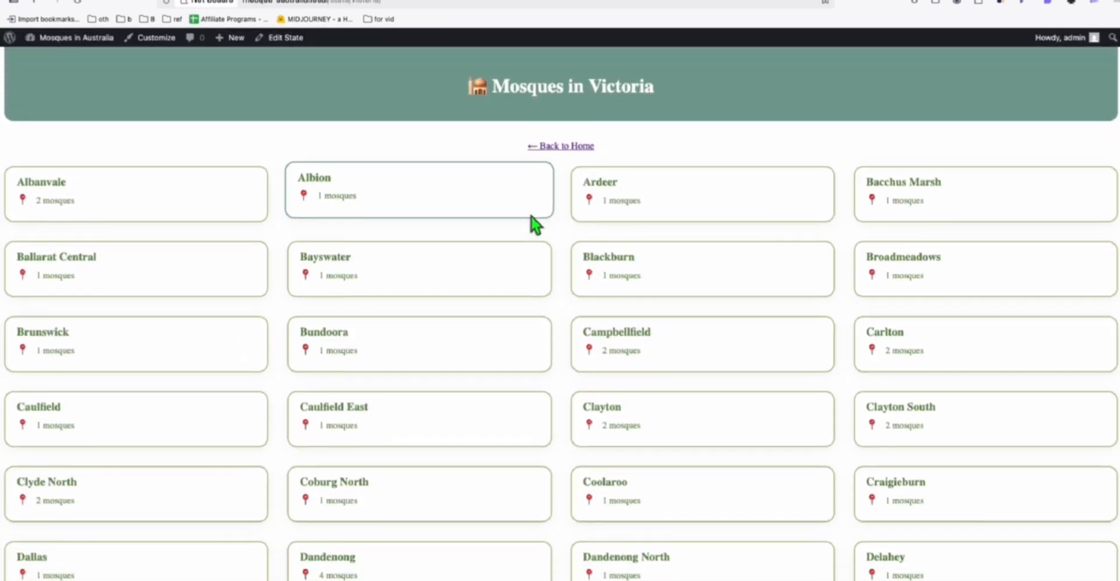
scroll(179, 194, down, 3)
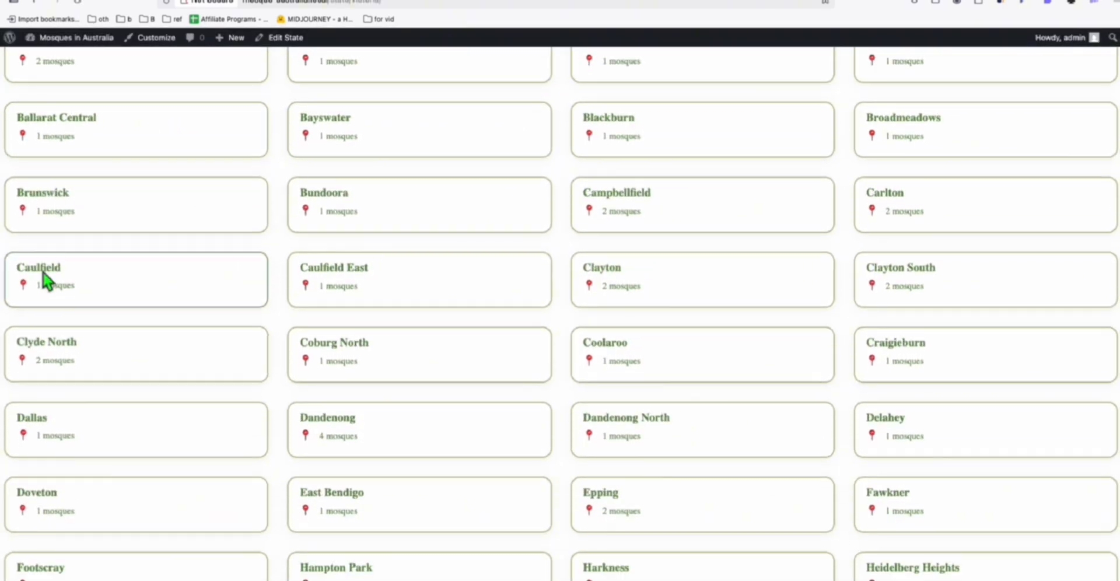
scroll(96, 188, up, 5)
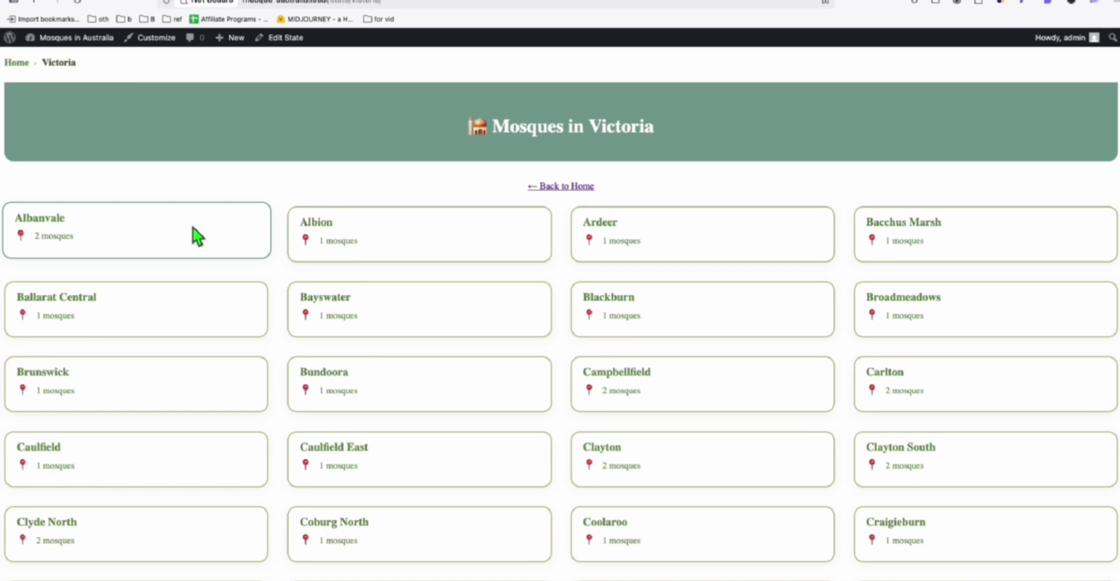
click(663, 7)
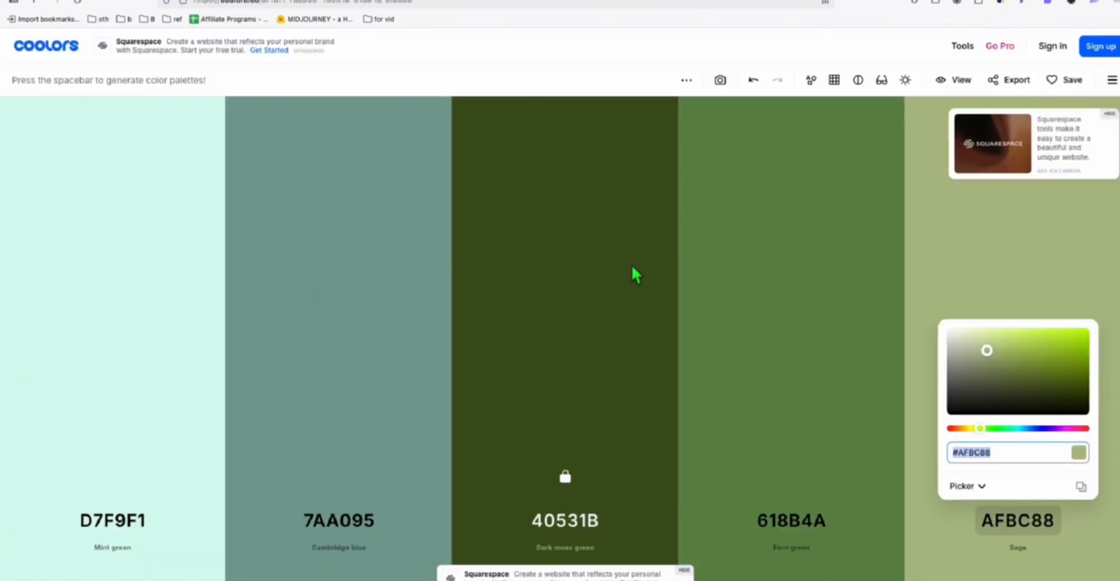
click(956, 4)
scroll(616, 326, down, 2)
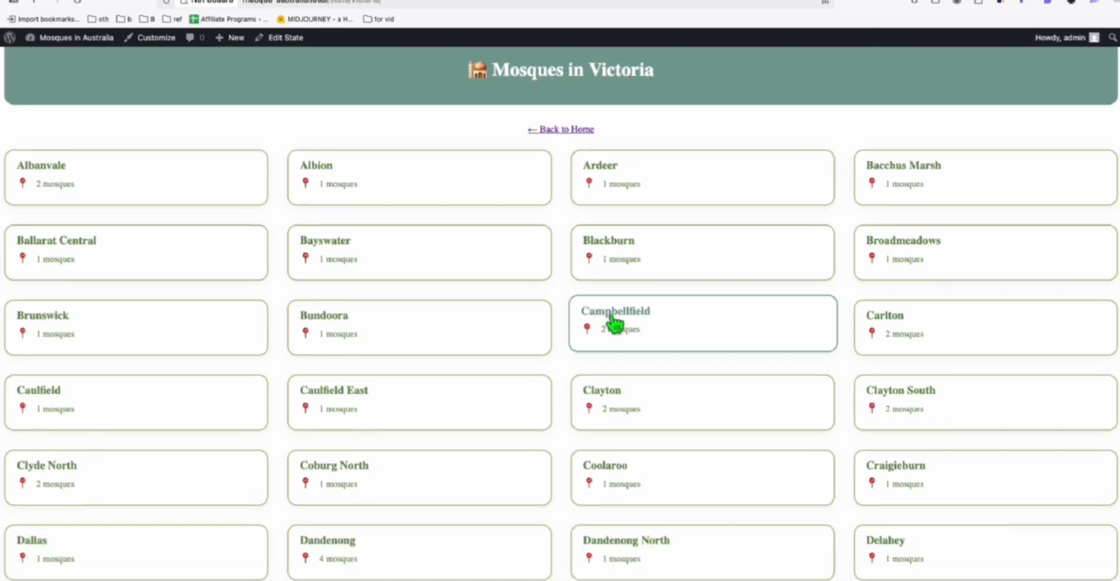
Step: View the Campbellfield city page and Campbellfield Masjid detail, then go up to Victoria
click(612, 323)
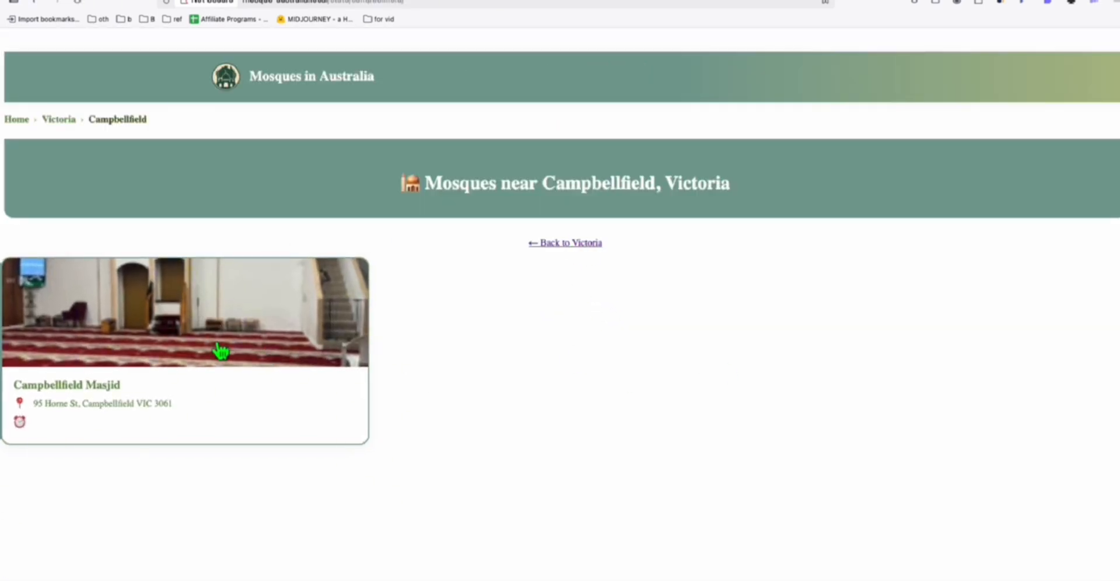
click(267, 346)
scroll(333, 341, down, 5)
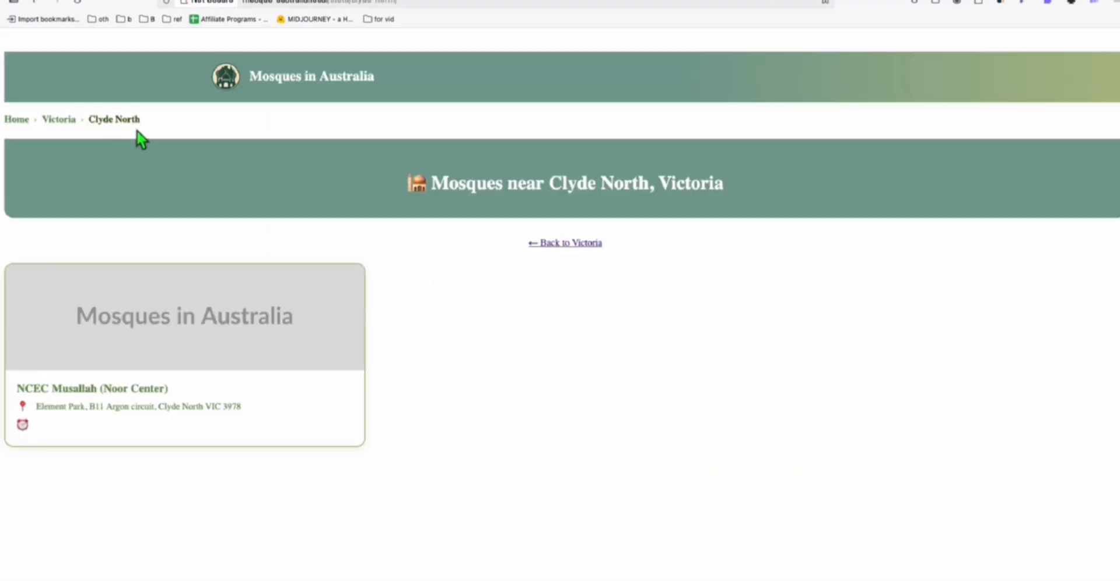
click(59, 119)
Step: Return home, then browse New South Wales and the Bankstown mosques listing
click(17, 119)
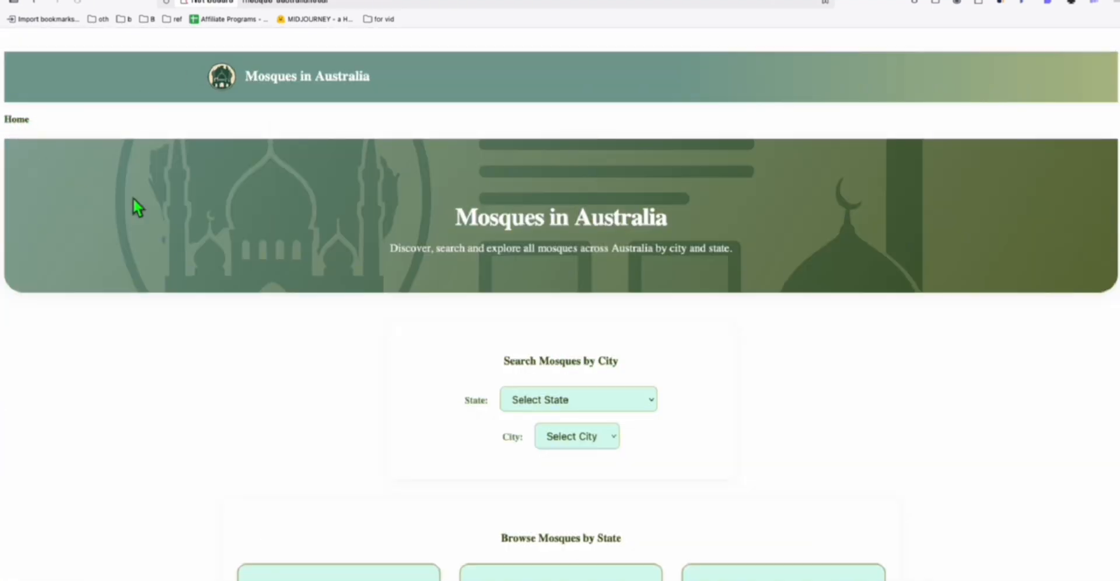
scroll(490, 228, down, 5)
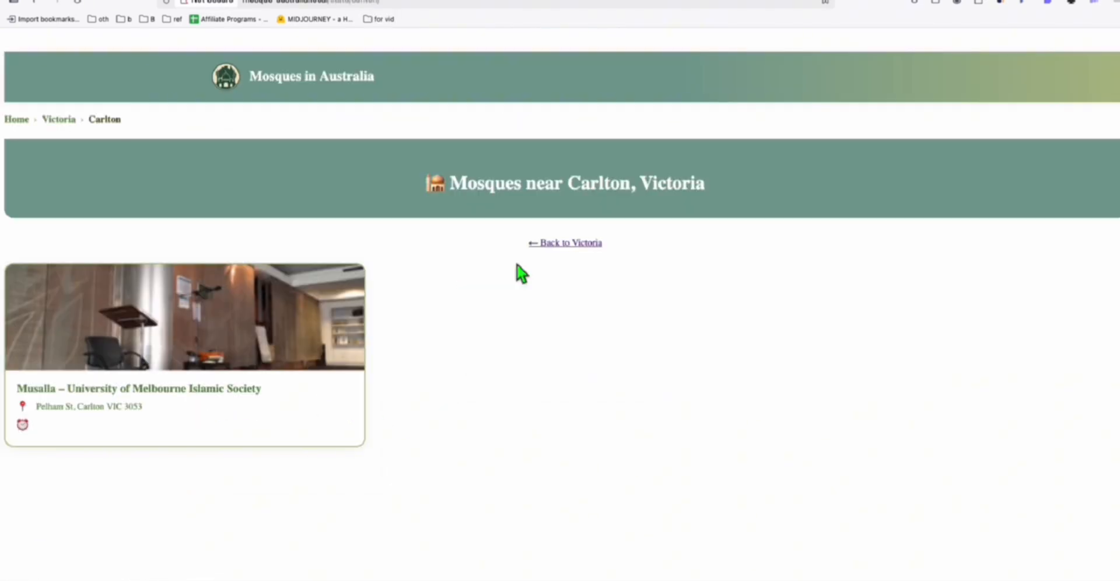
click(226, 76)
scroll(330, 405, down, 5)
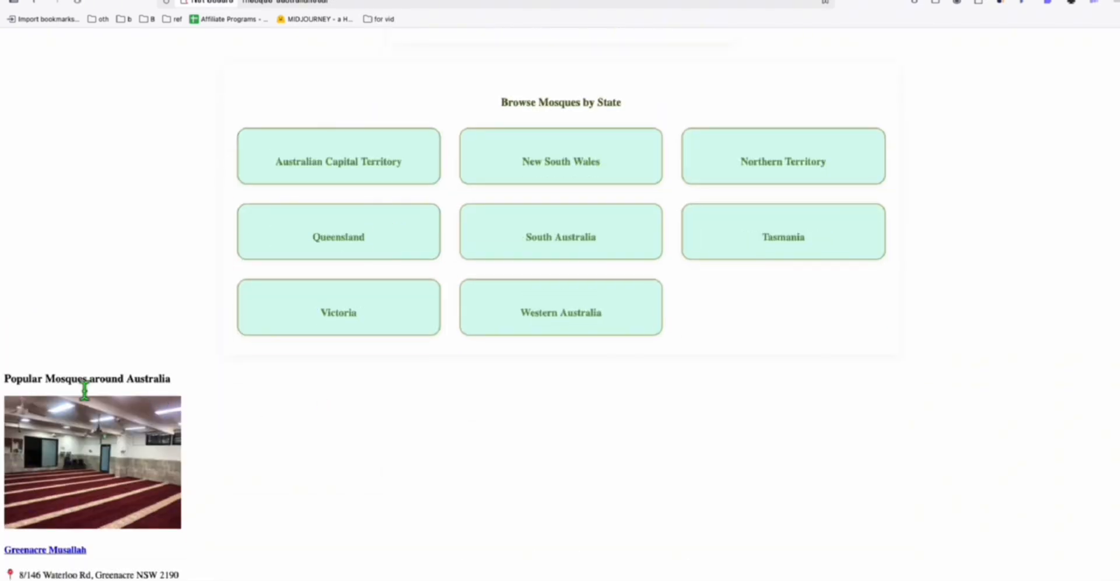
drag(194, 385, 5, 378)
click(55, 386)
scroll(342, 442, up, 2)
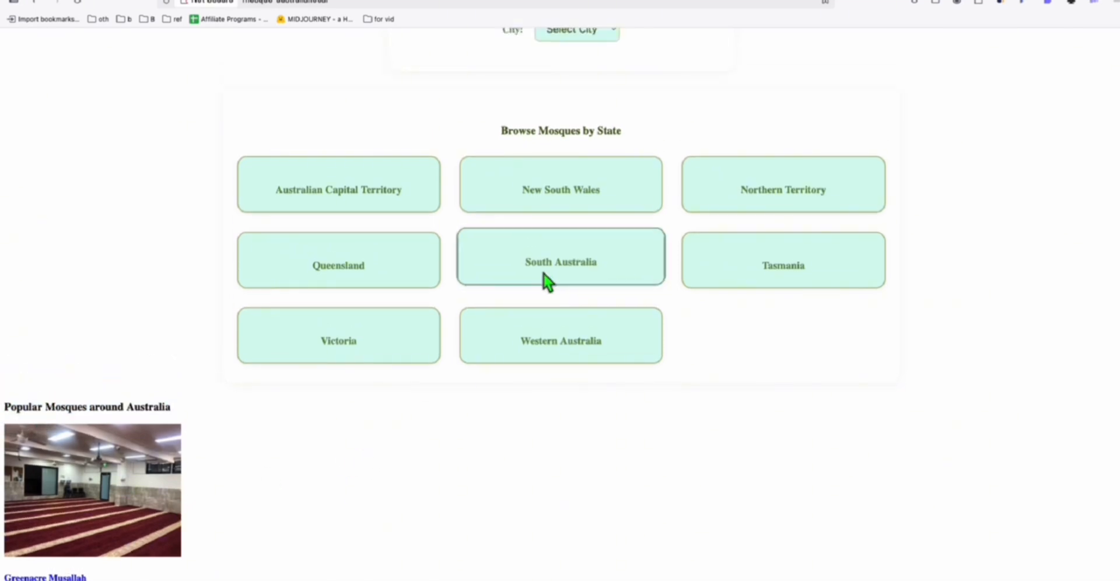
scroll(552, 272, up, 2)
click(578, 289)
scroll(220, 368, down, 1)
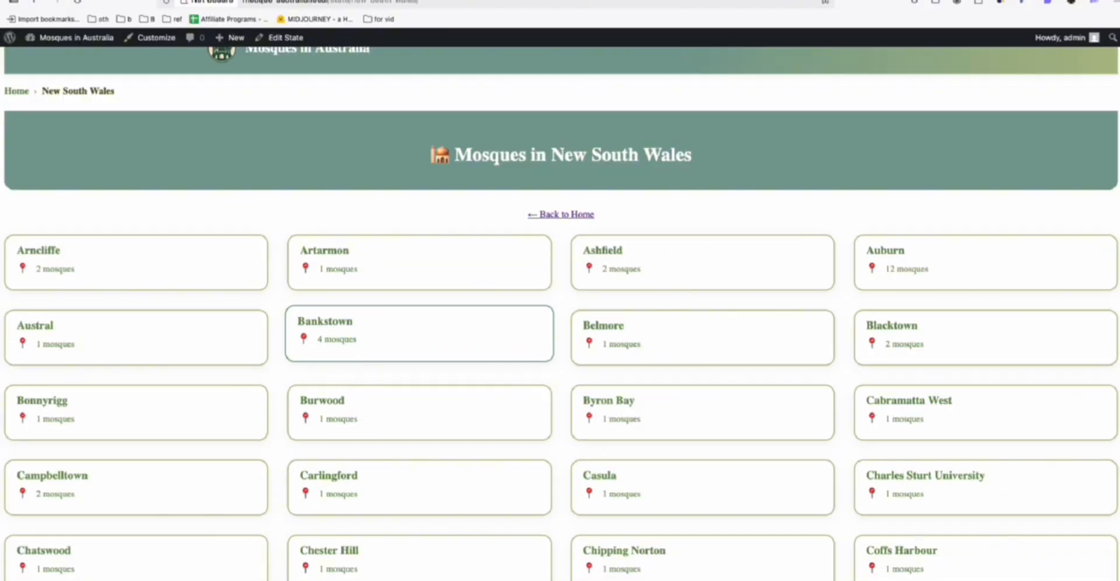
click(333, 328)
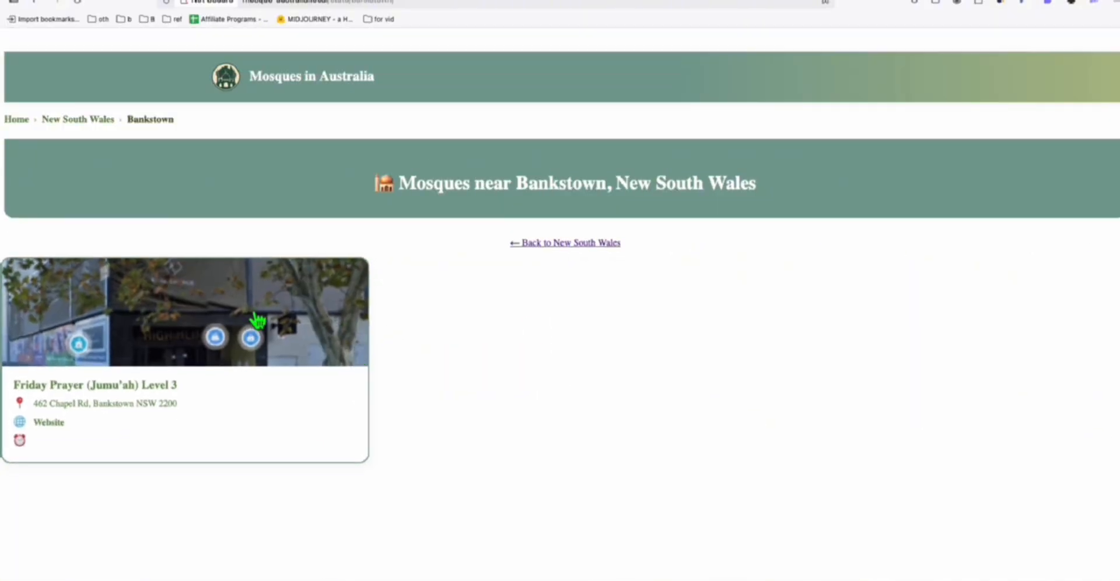
Step: Review Cascade's summary of the 25-random-mosque homepage section against the theme notes
key(super+Tab)
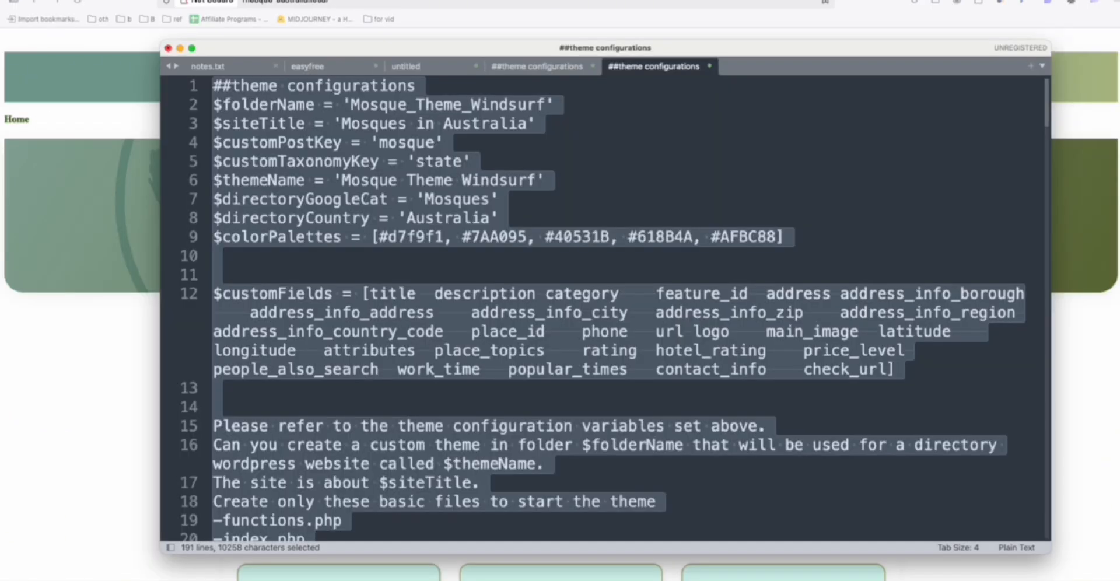
key(super+Tab)
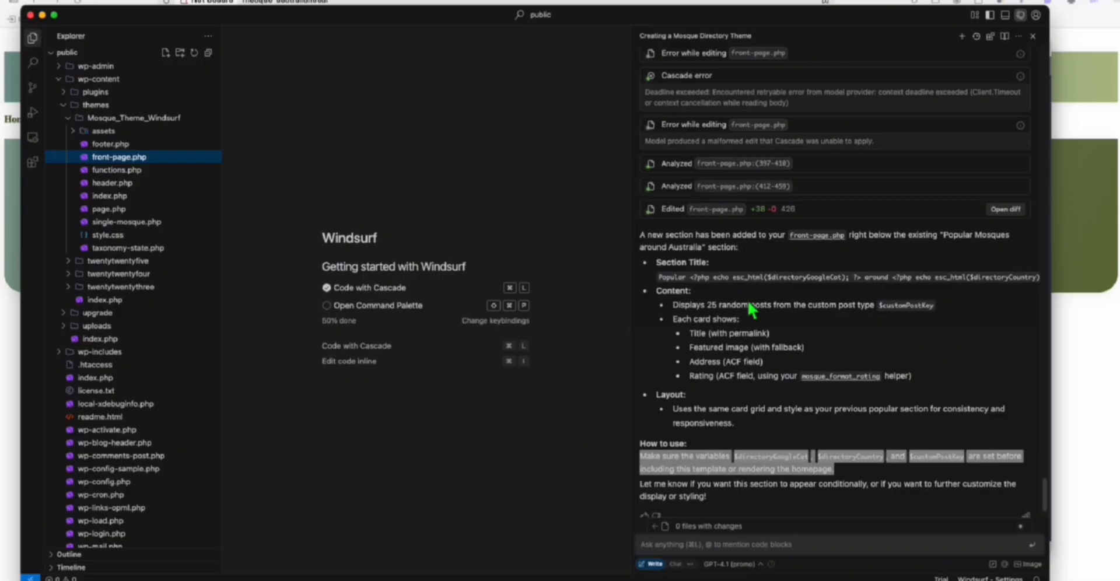
key(super+Tab)
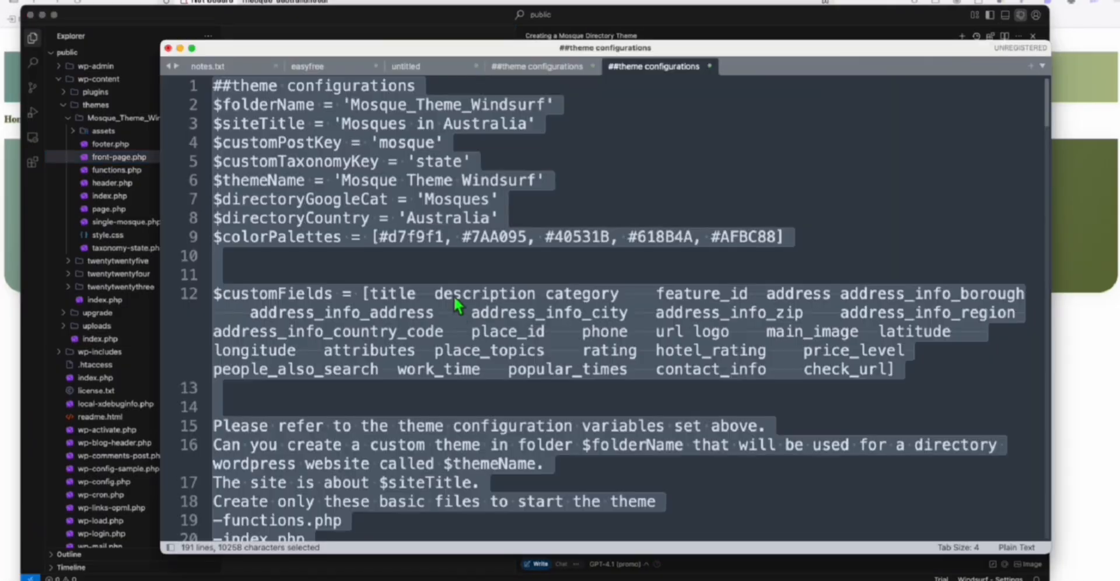
key(super+Tab)
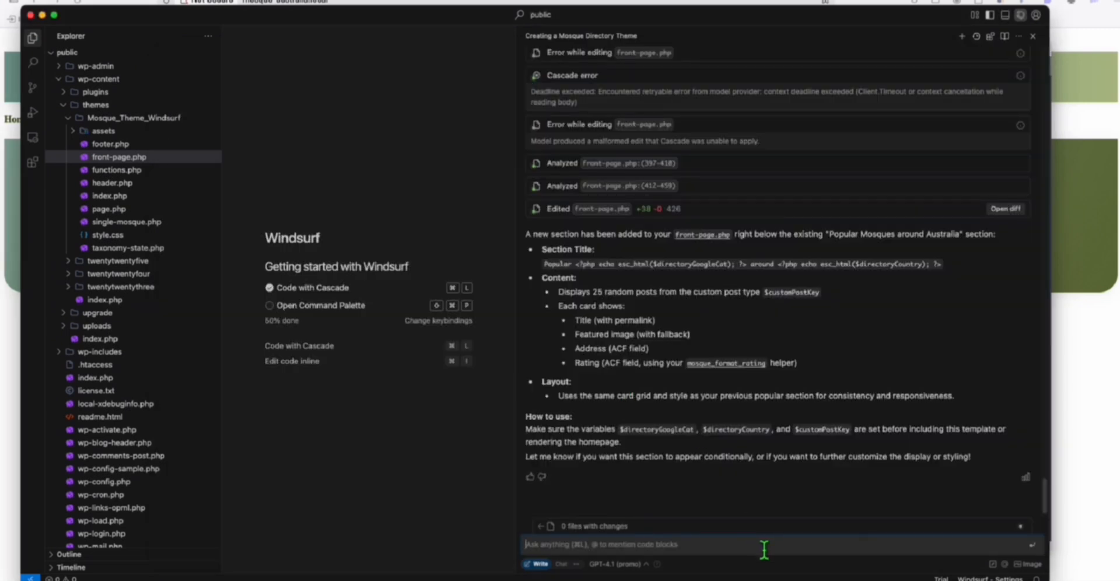
key(super+Tab)
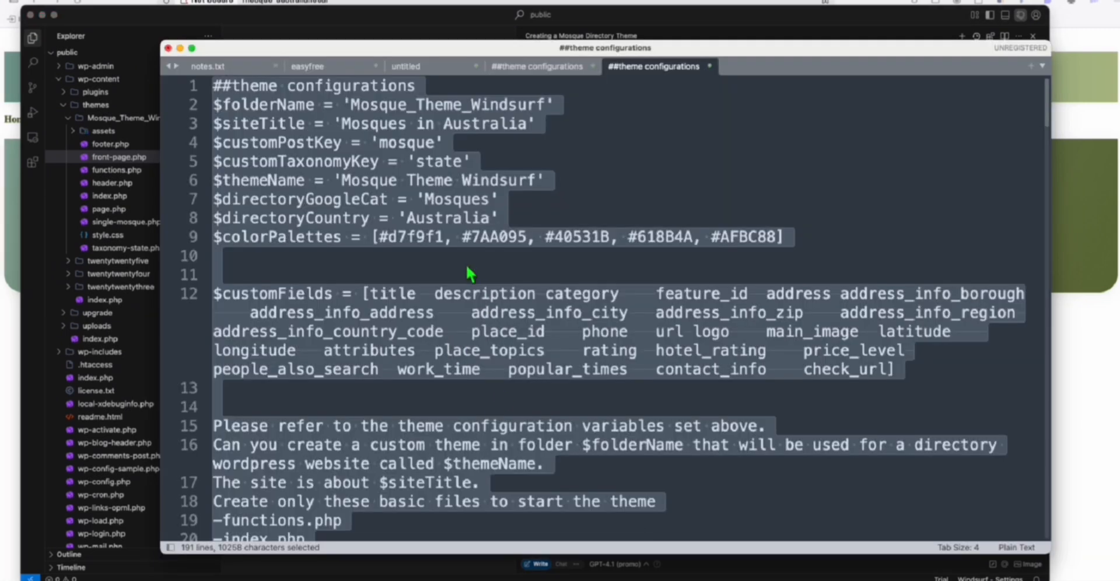
Step: Check Northern Territory's cities in the search, then choose Tasmania and view its city list
key(super+Tab)
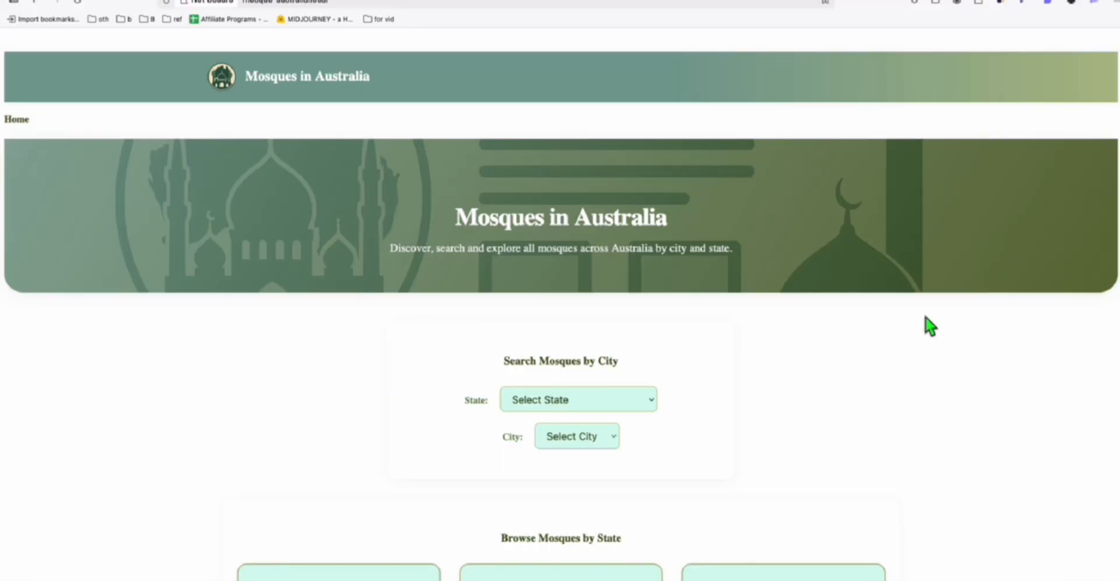
scroll(928, 324, down, 8)
scroll(578, 298, up, 8)
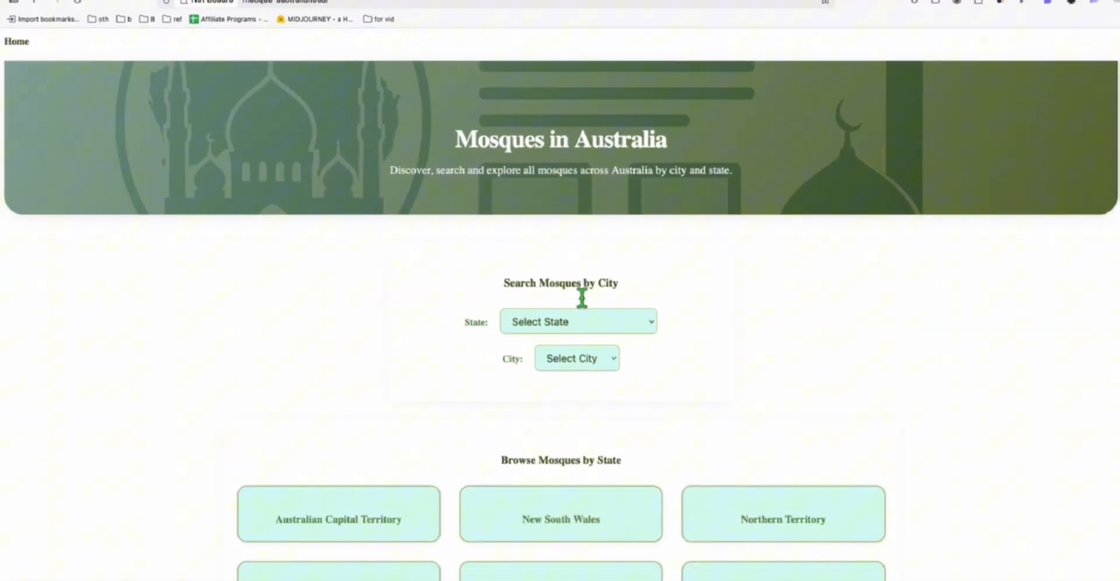
scroll(585, 300, down, 3)
scroll(578, 290, up, 5)
scroll(372, 278, down, 1)
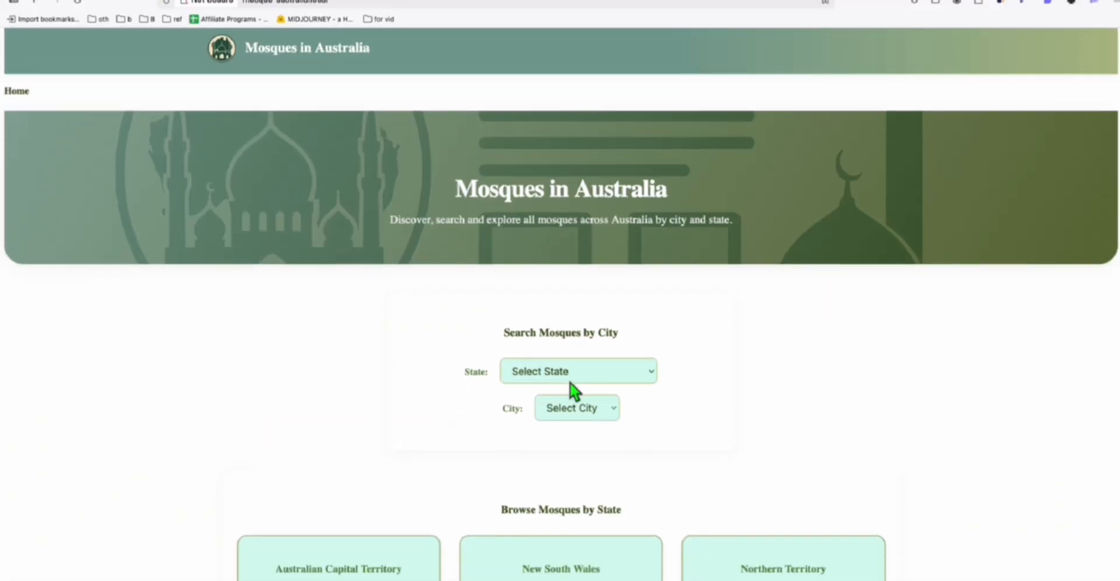
click(578, 371)
click(588, 412)
click(588, 412)
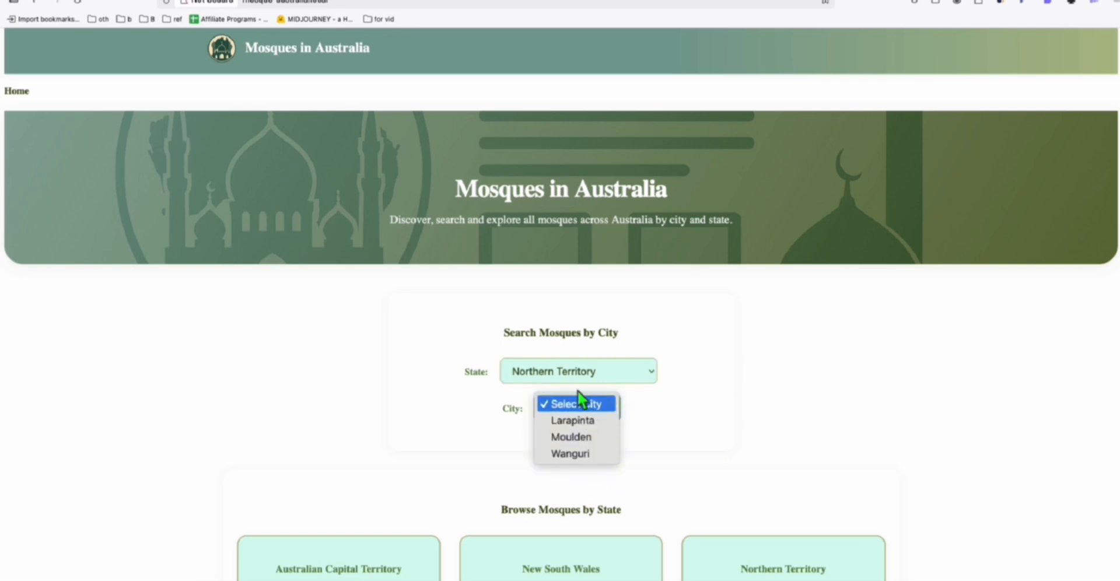
click(578, 372)
click(560, 431)
click(596, 412)
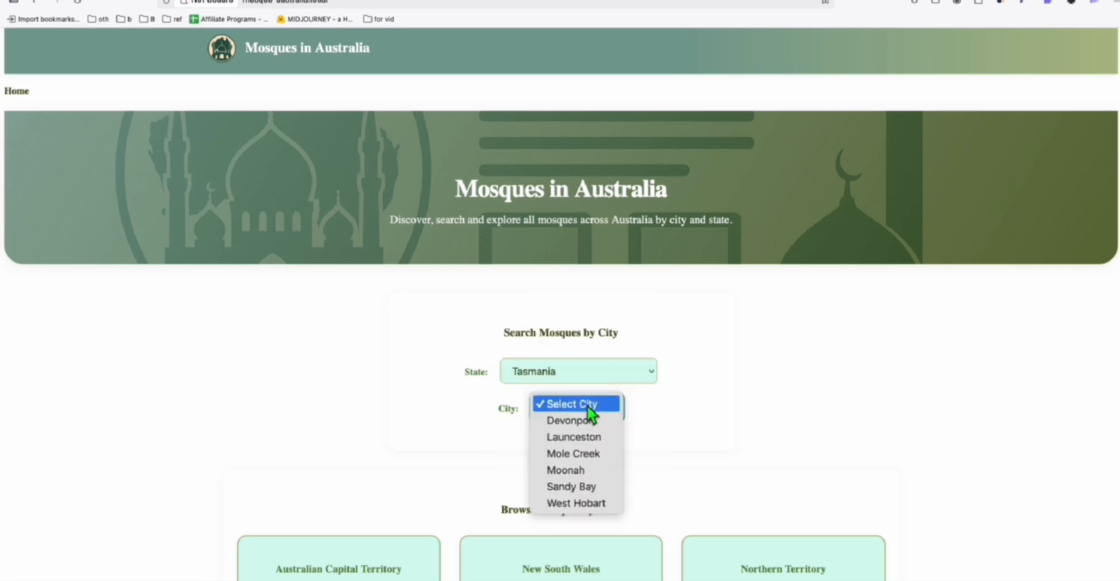
click(574, 404)
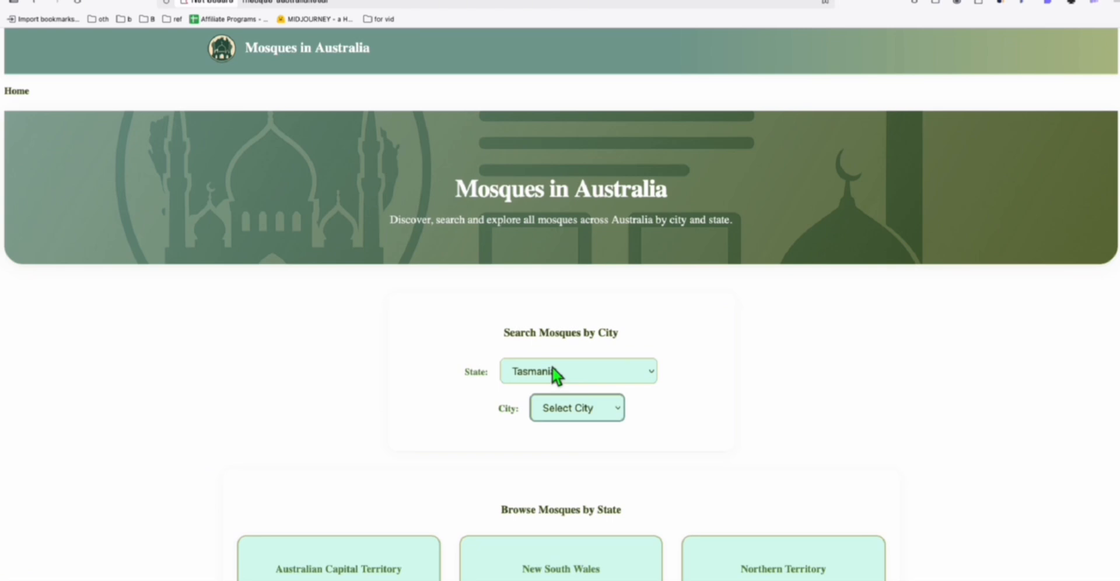
scroll(429, 347, down, 3)
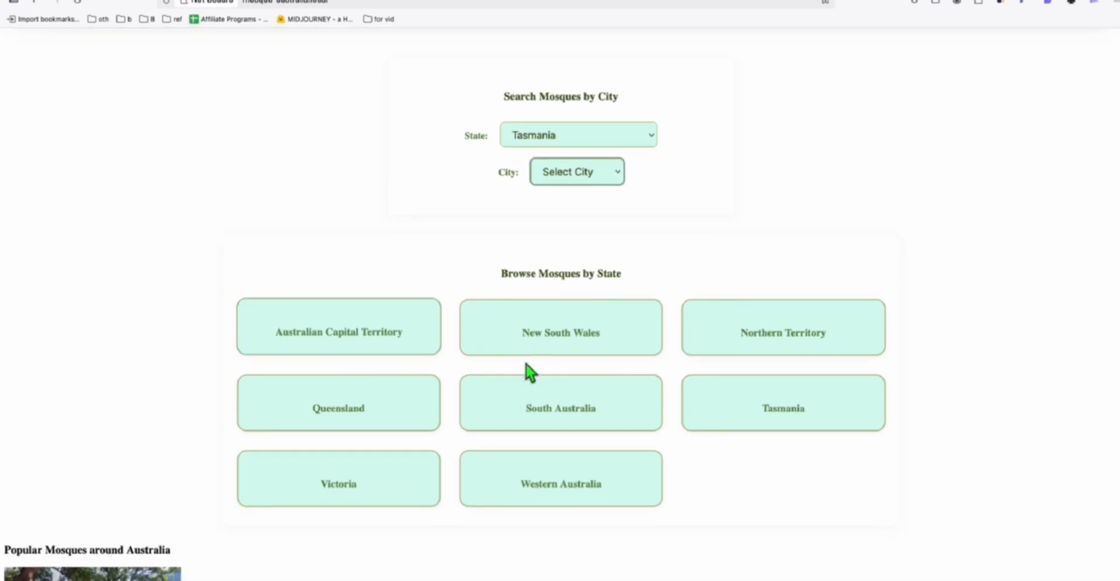
Step: Browse New South Wales into the Regents Park listing, then back out to the Revesby listing
click(573, 340)
scroll(626, 321, down, 5)
scroll(627, 321, down, 5)
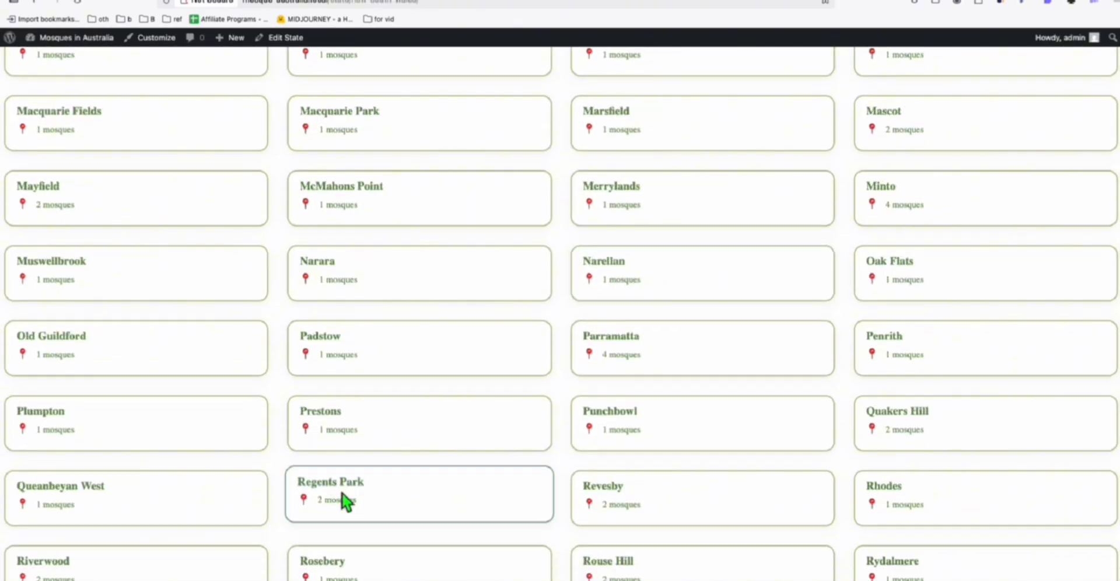
click(345, 499)
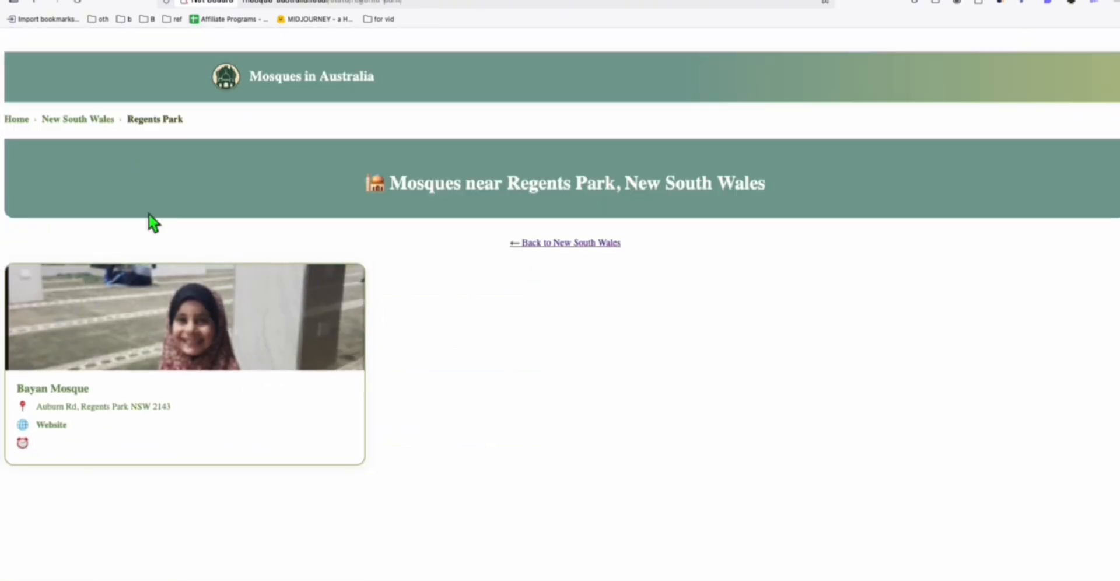
click(39, 7)
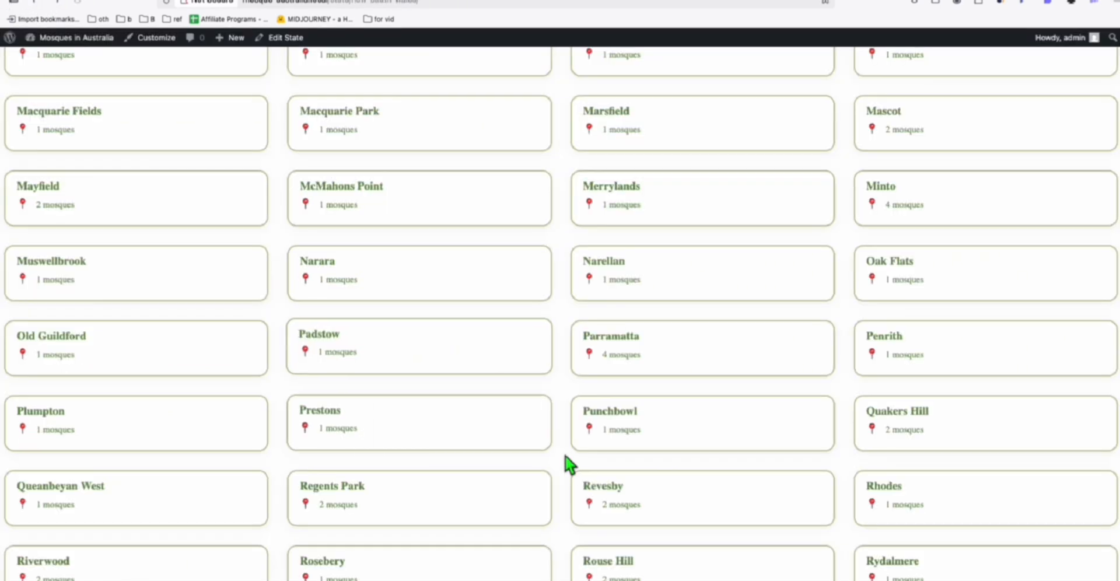
click(613, 497)
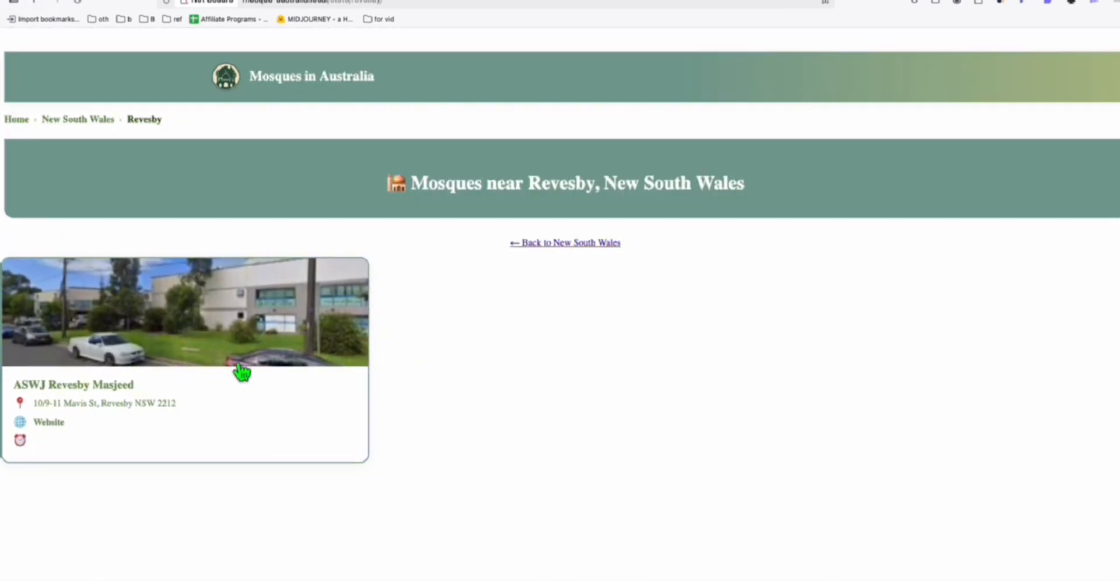
Step: View the ASWJ Revesby Masjeed detail page and return to the Windsurf editor
click(263, 350)
scroll(448, 248, down, 5)
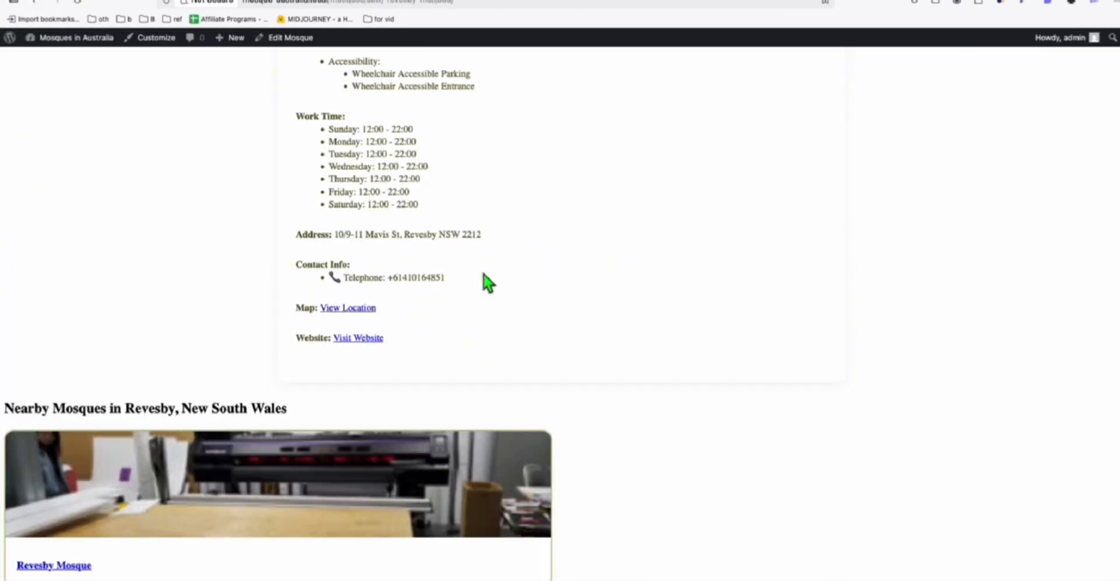
scroll(487, 282, down, 2)
scroll(487, 282, up, 4)
scroll(491, 281, up, 3)
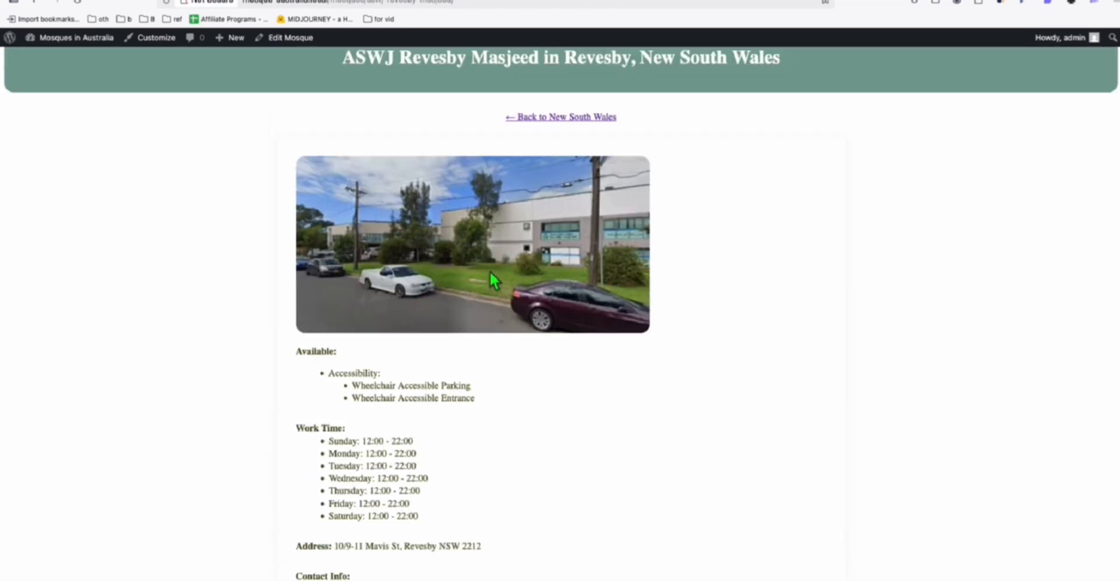
key(super+Tab)
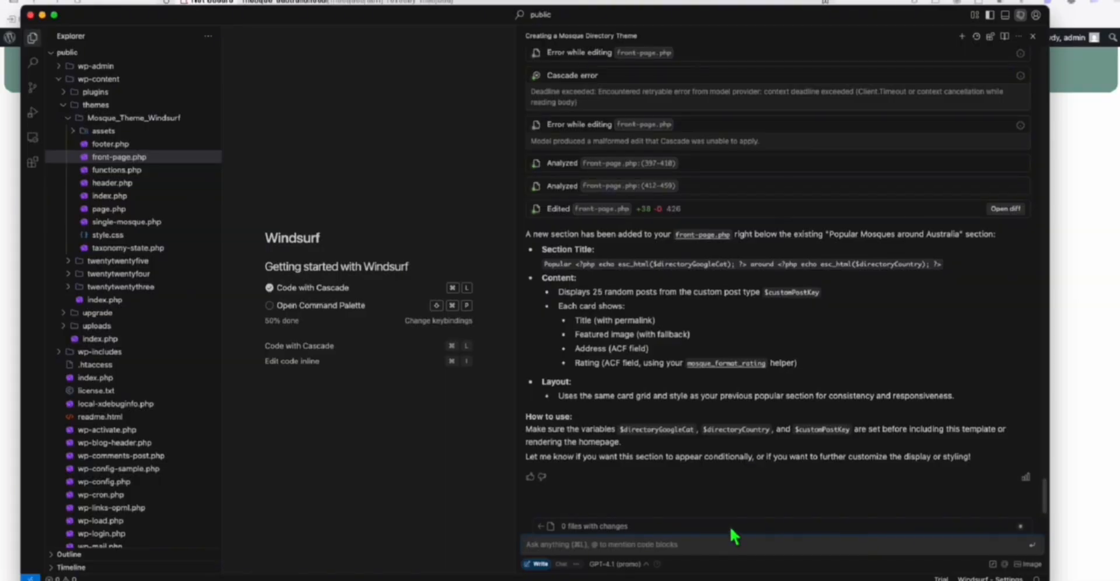
Step: Switch via the theme notes to Chrome and show the 'Website directory Prompt for Cline / Roo' Google Doc
key(super+Tab)
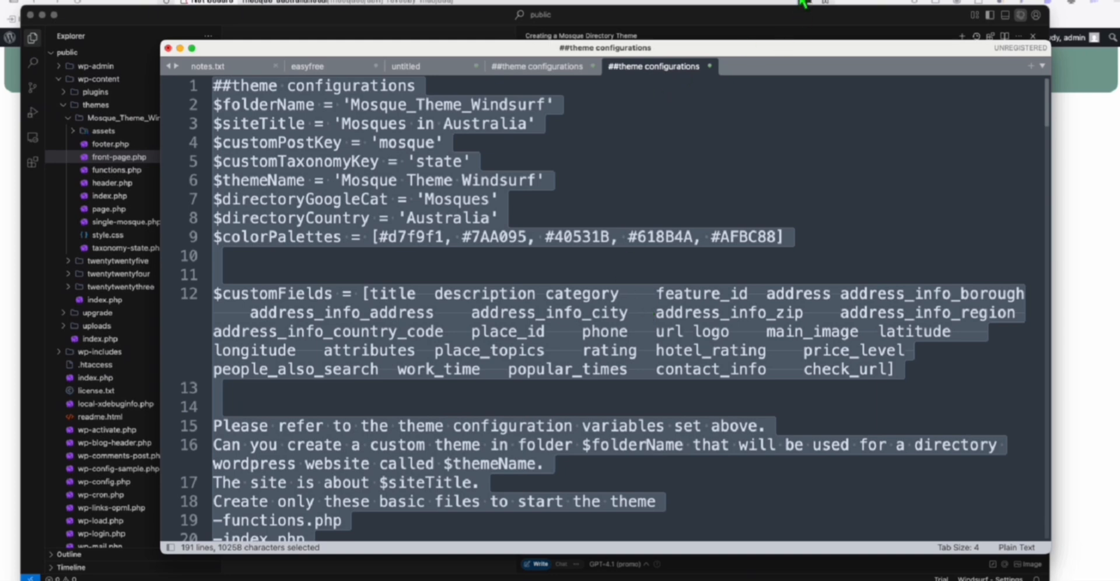
key(super+Tab)
click(594, 11)
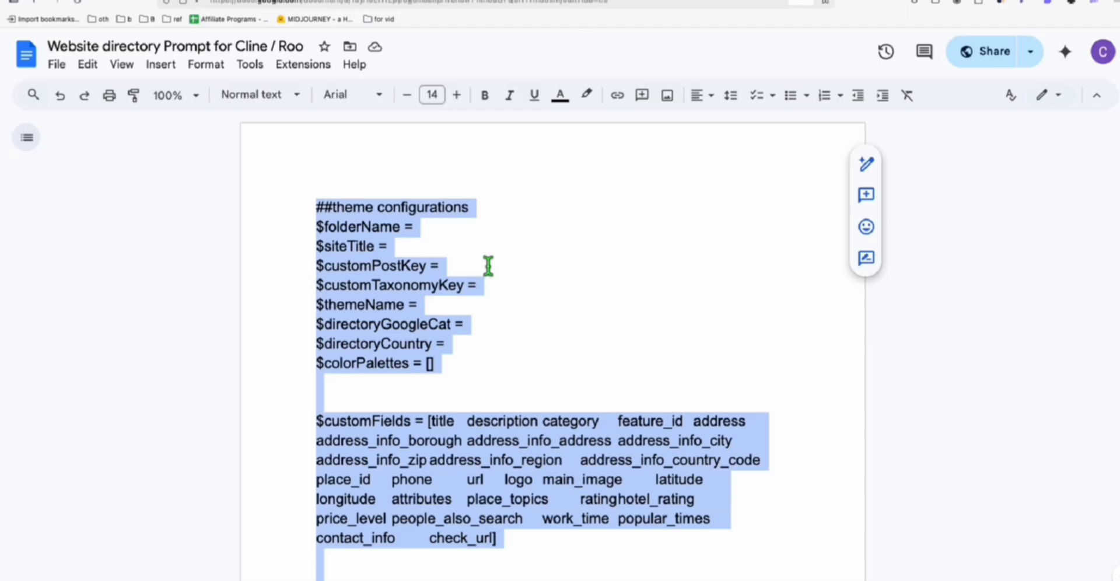